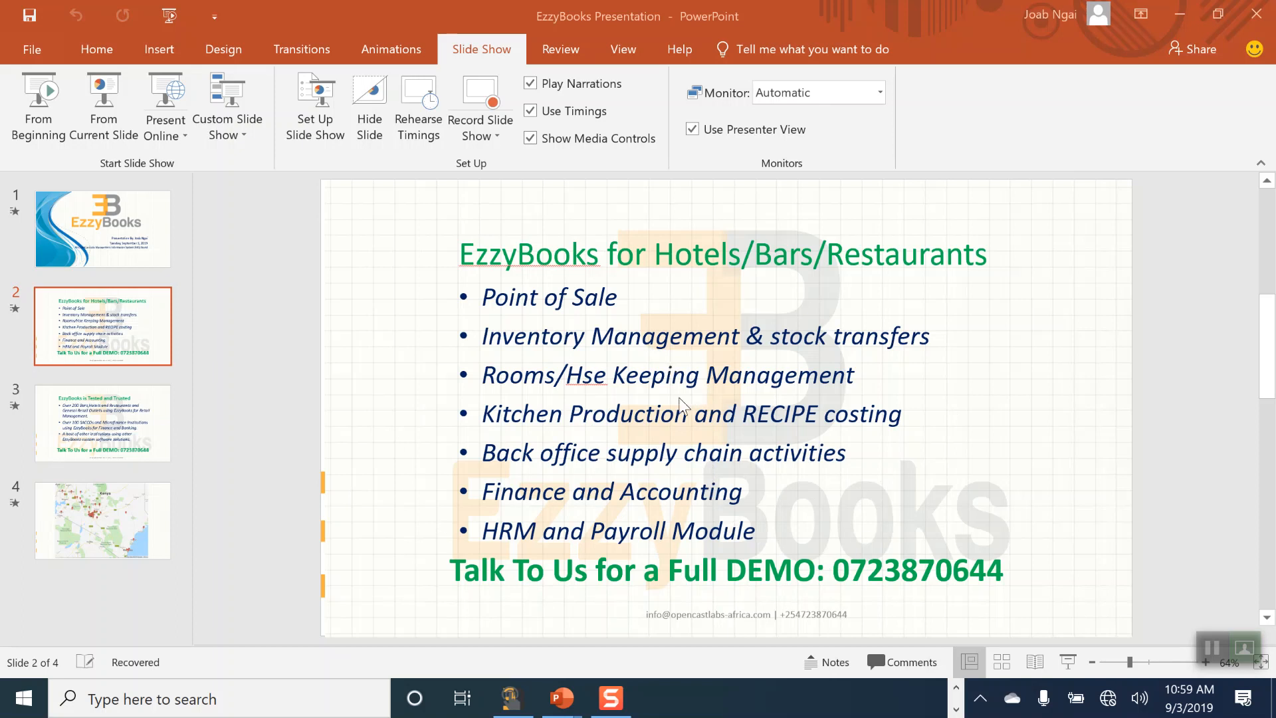
Step: Leave the presentation and bring up the EzzyBooks MIS login window on the desktop
left_click(1212, 648)
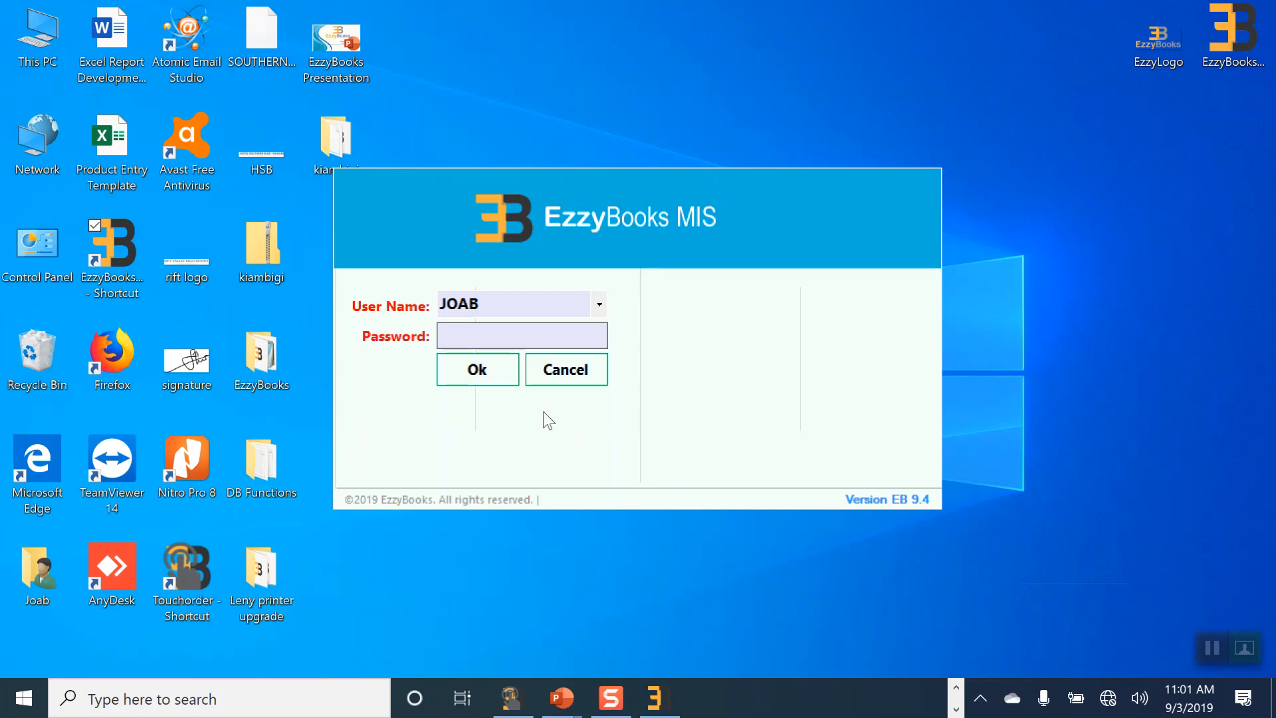
Step: Cancel the EzzyBooks MIS login and start Touchorder from its desktop shortcut
left_click(564, 371)
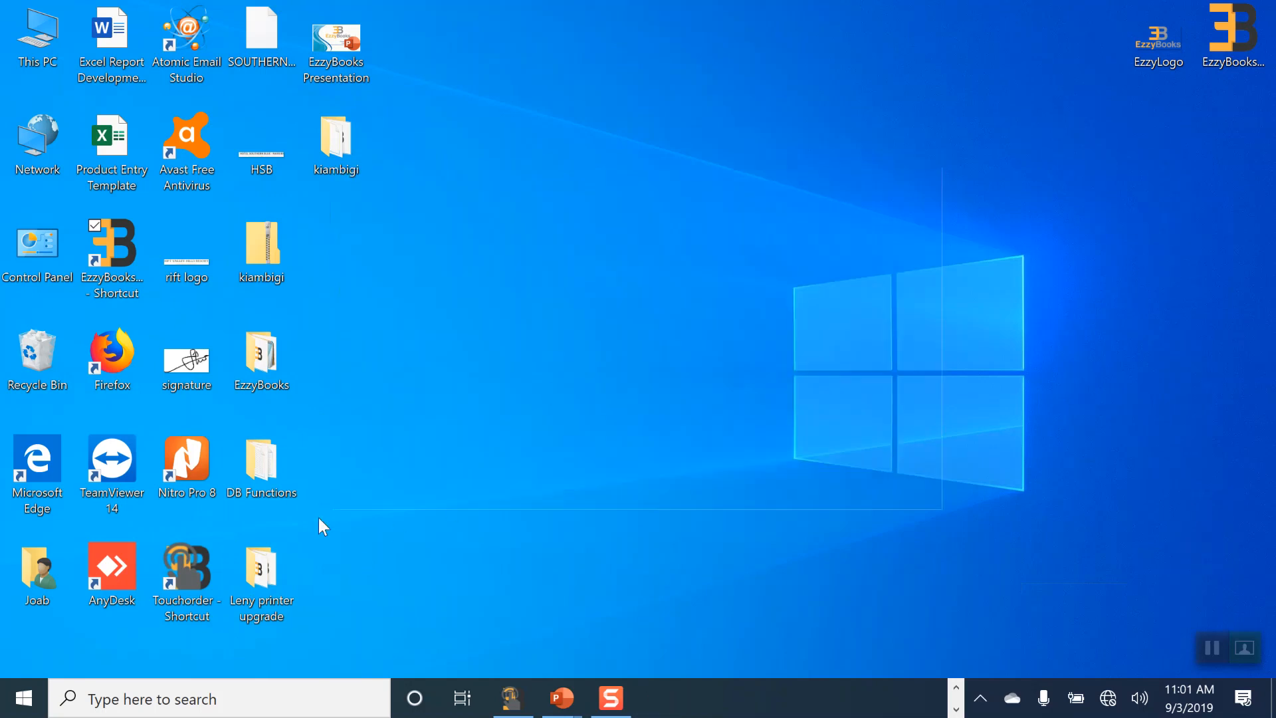
double_click(185, 573)
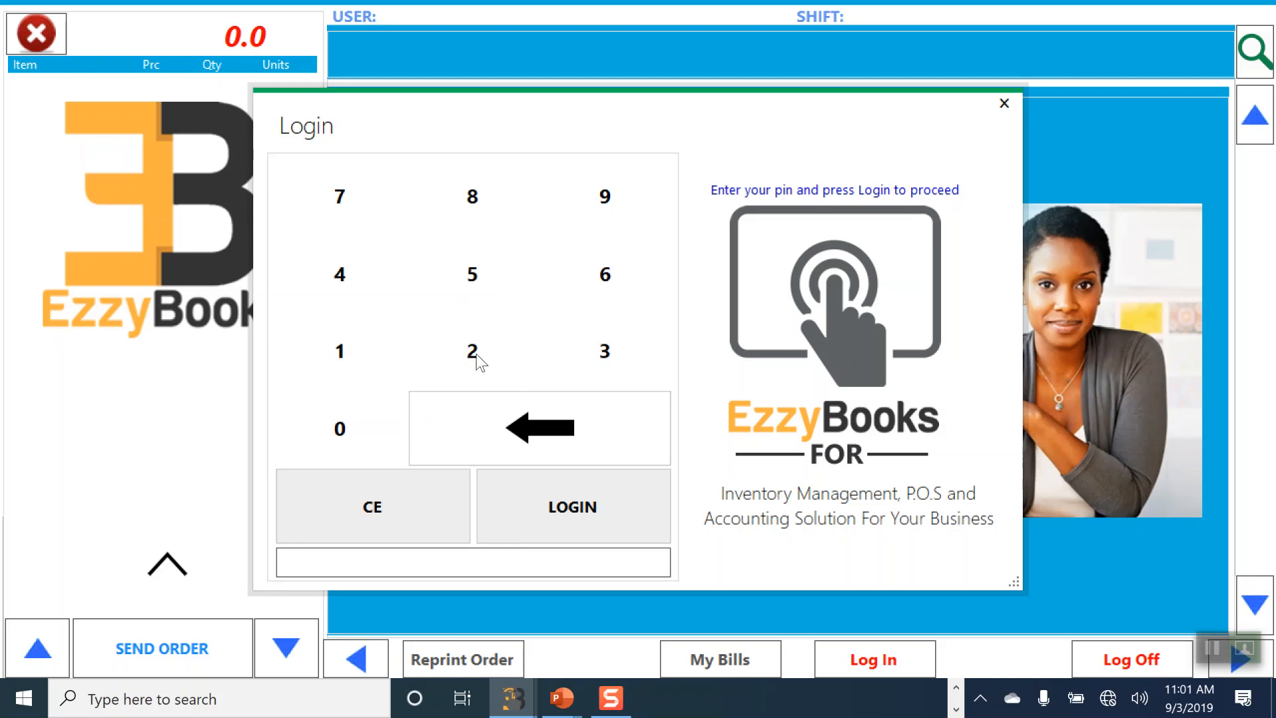
Step: Log in with the cashier PIN and show the Restaurant menu categories
key("Return")
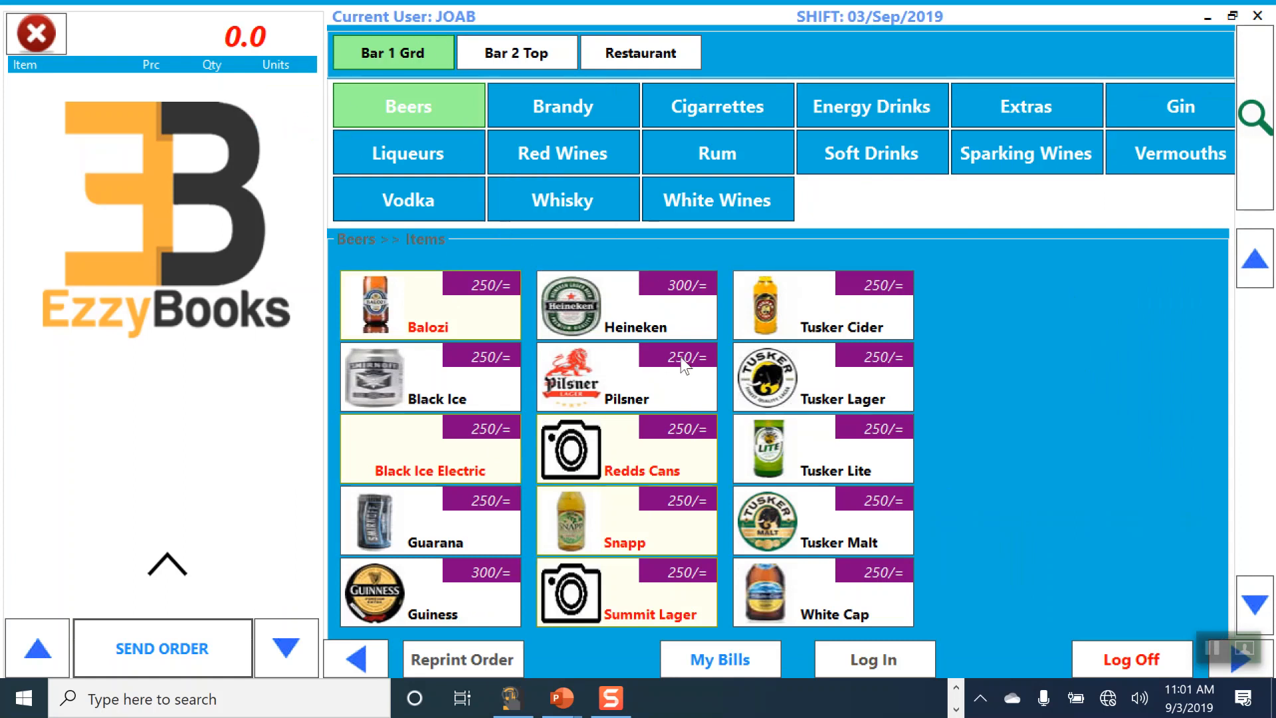
left_click(680, 54)
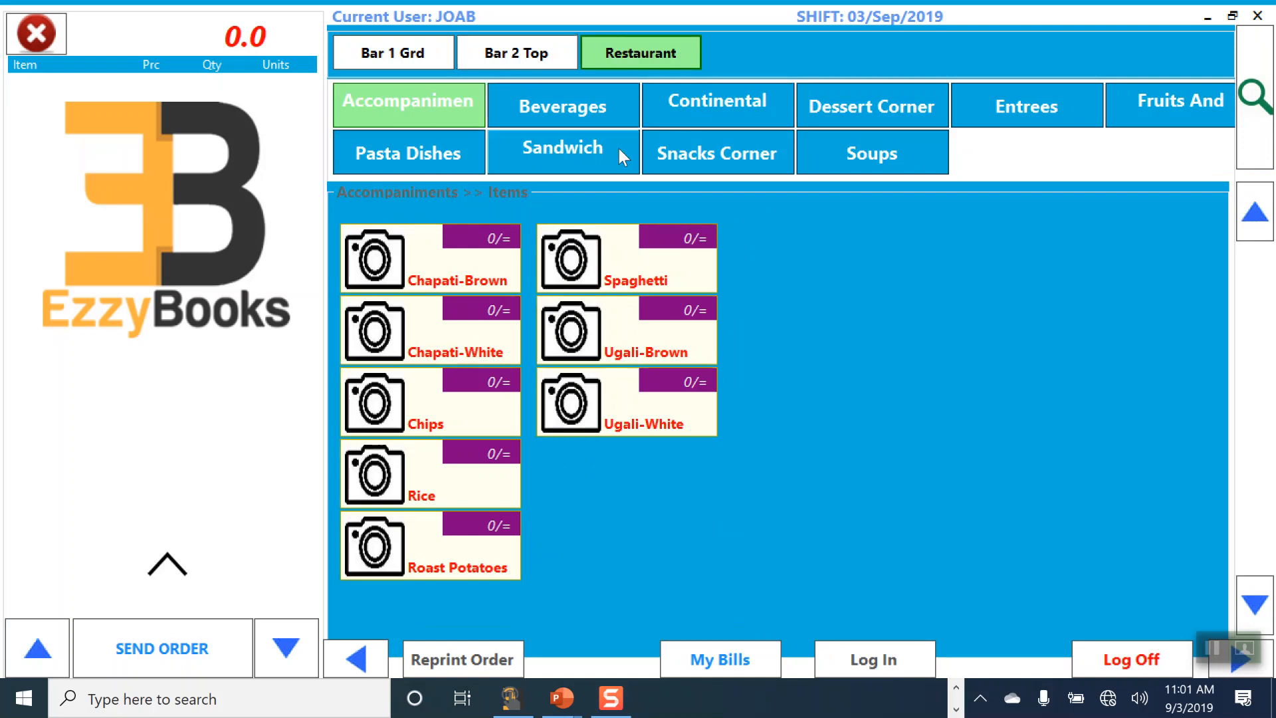
Step: Browse Bar 2 Top's wines, rum, energy drinks, extras and whisky, then show Restaurant Snacks Corner
left_click(533, 54)
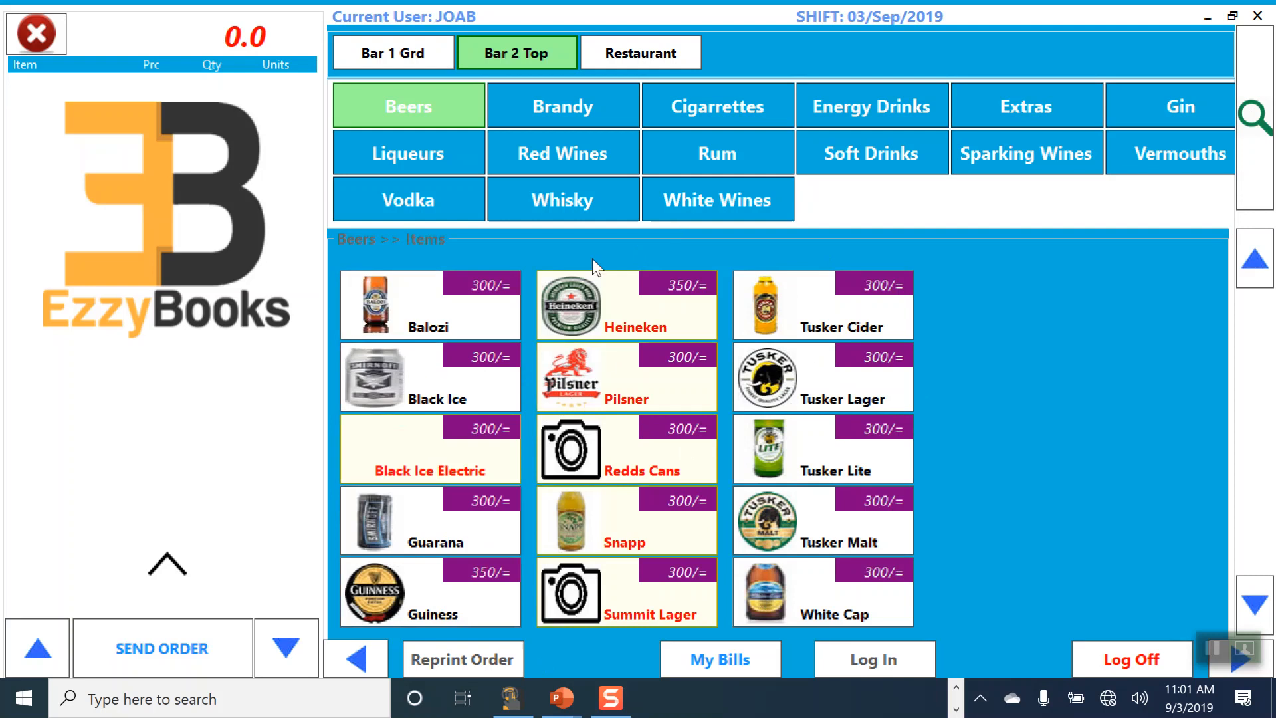
left_click(553, 148)
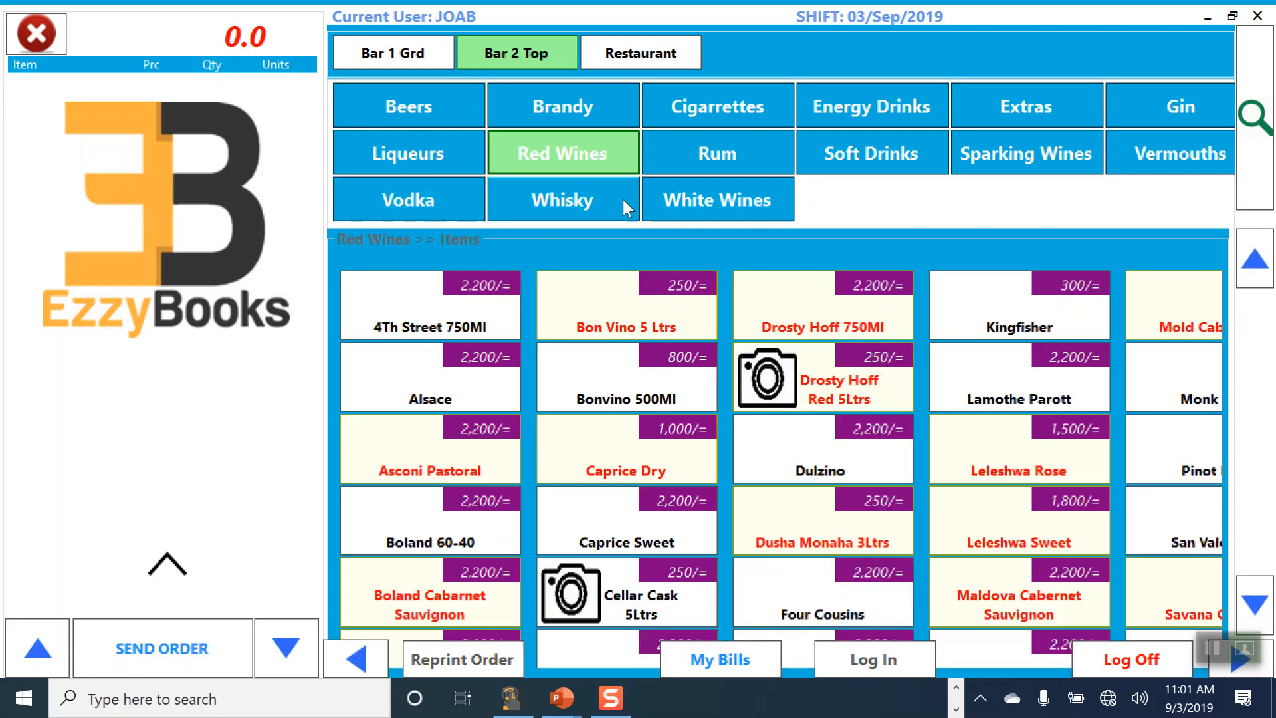
left_click(749, 153)
left_click(898, 109)
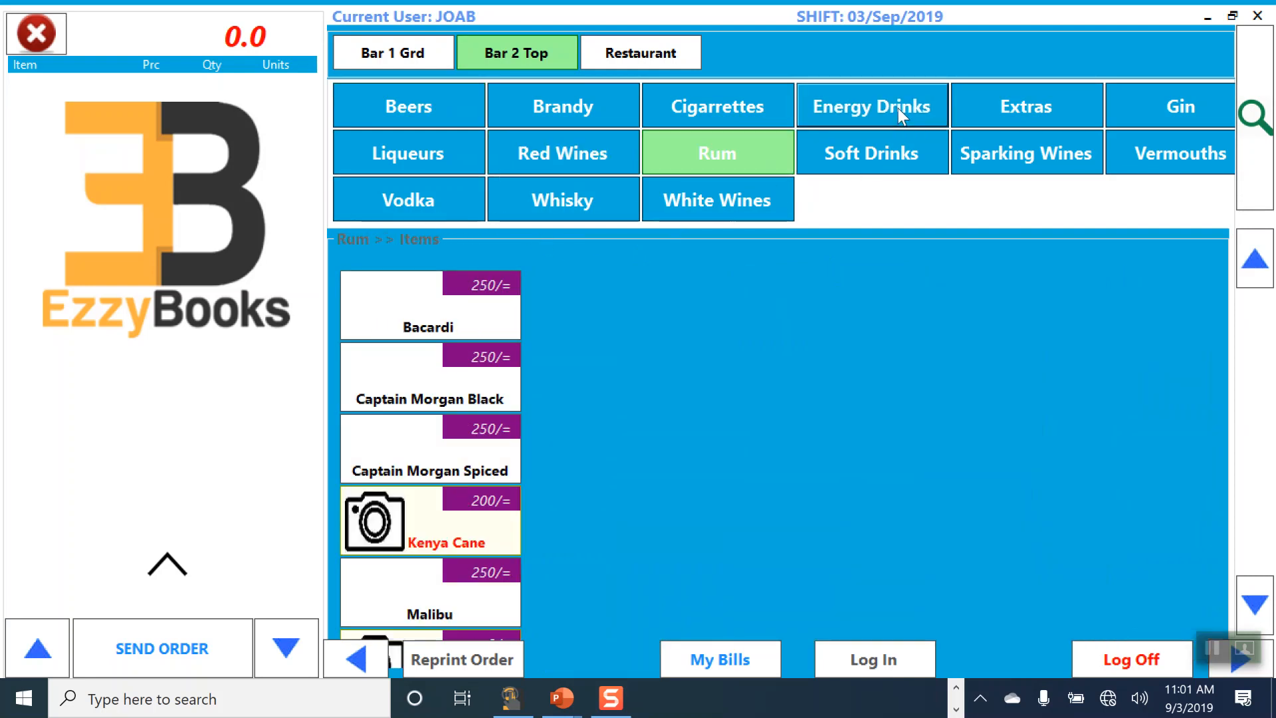
left_click(1075, 110)
left_click(1061, 157)
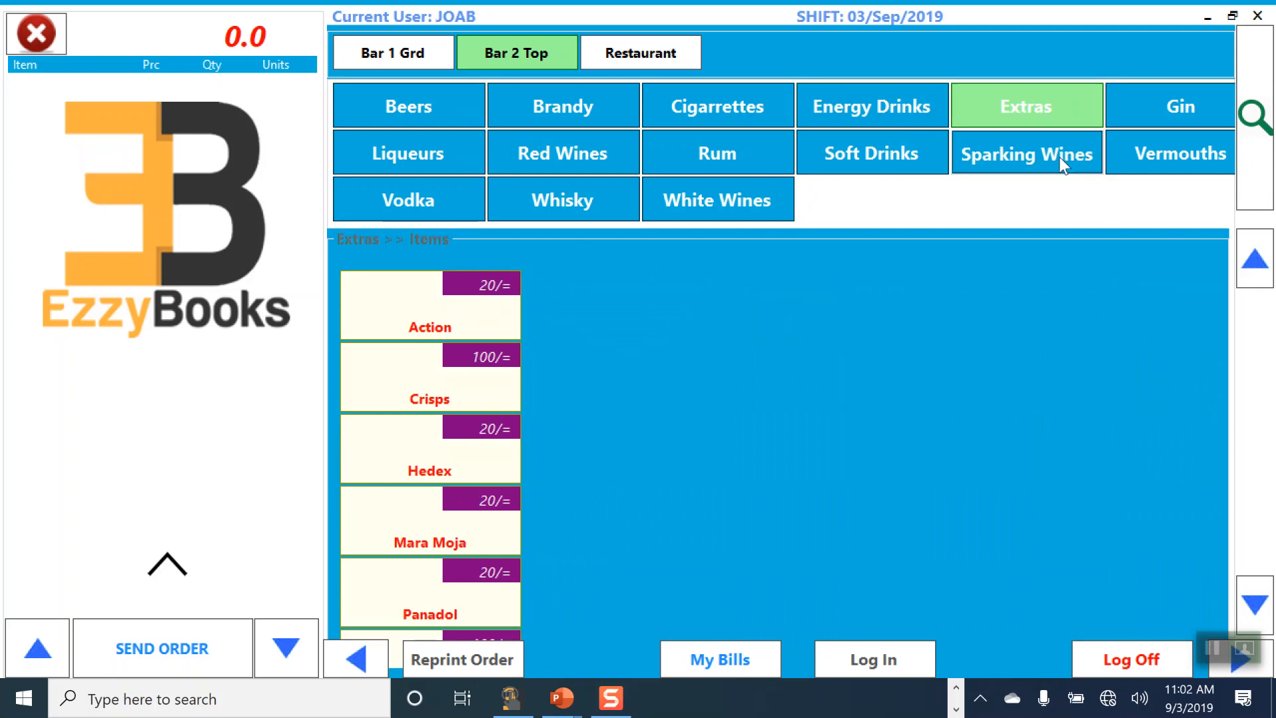
left_click(695, 208)
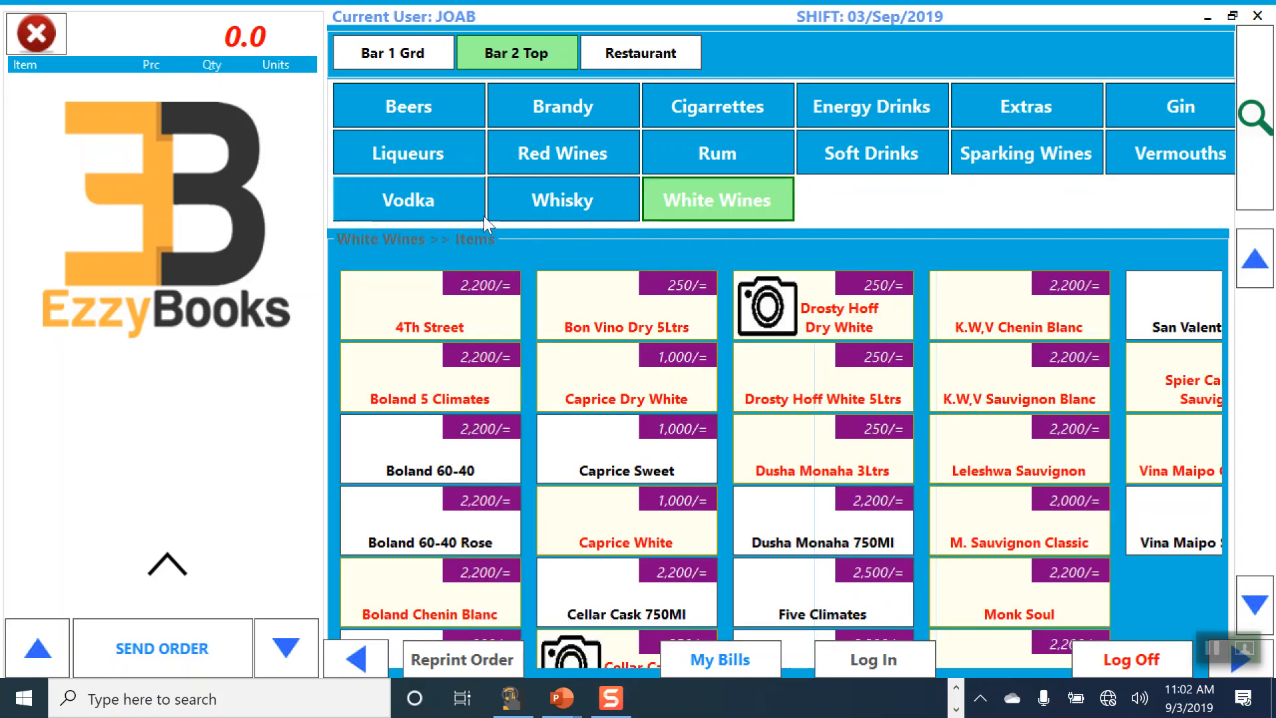
left_click(503, 213)
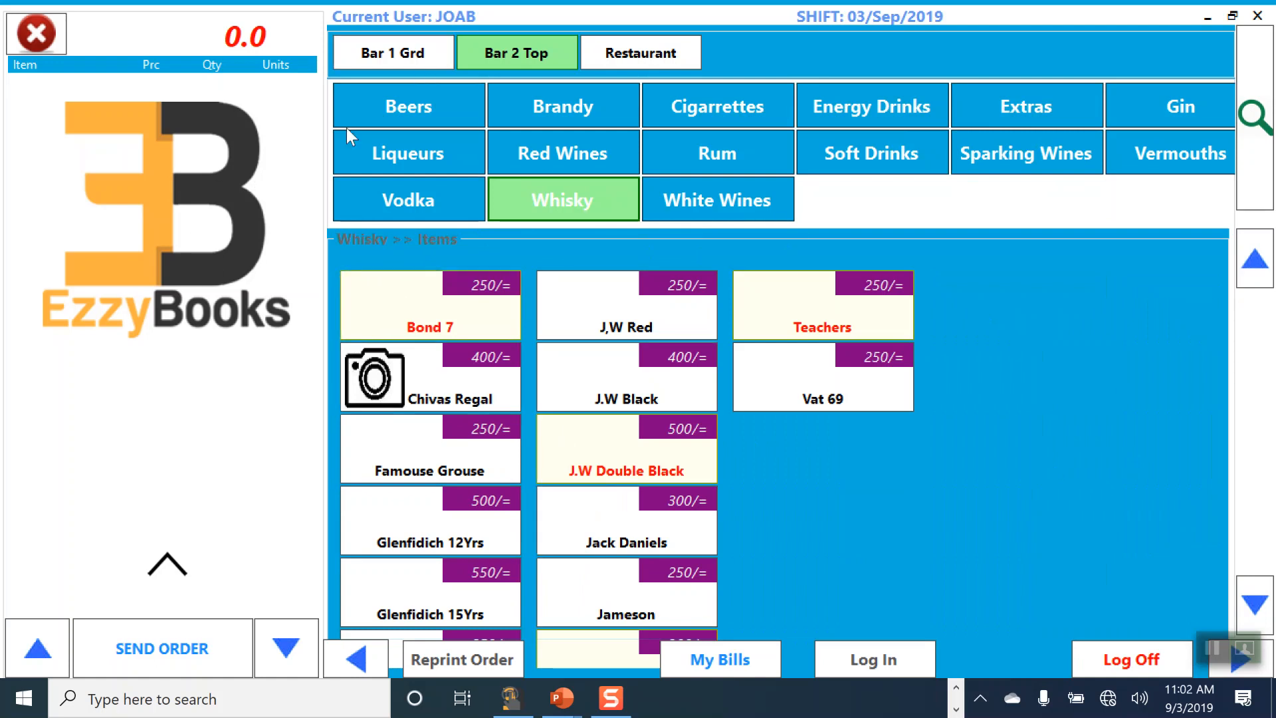
left_click(624, 52)
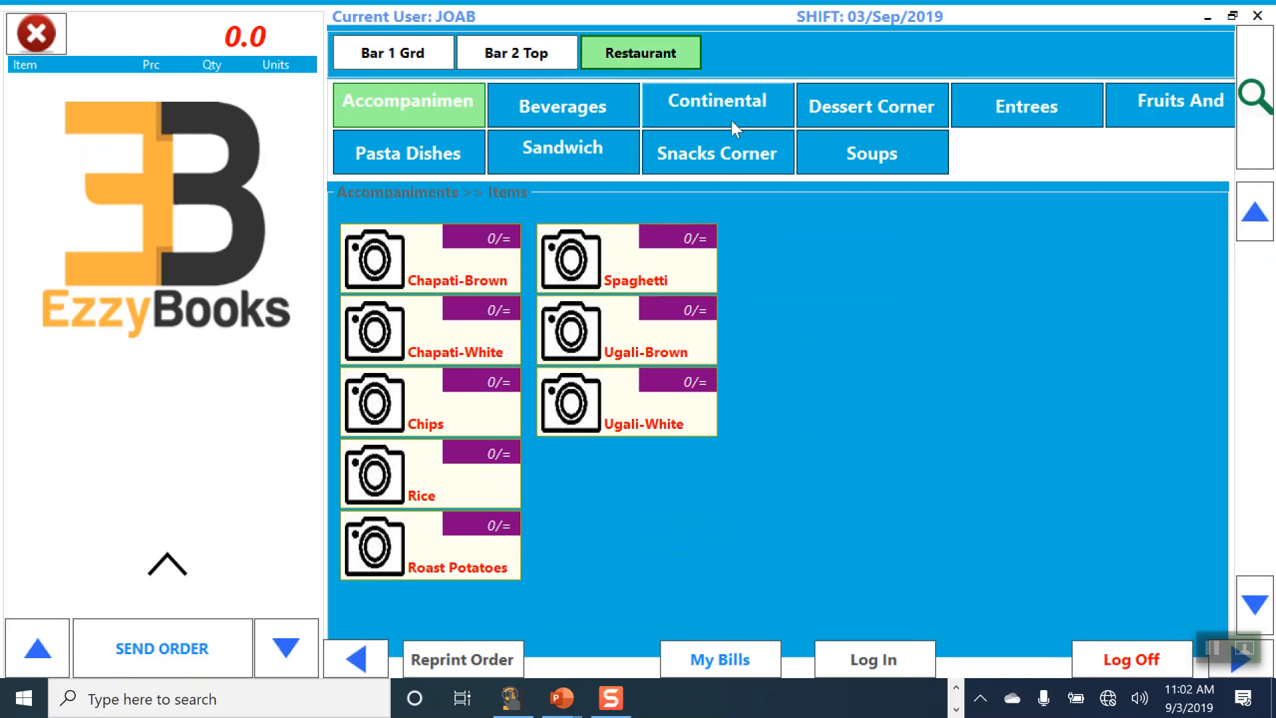
left_click(710, 155)
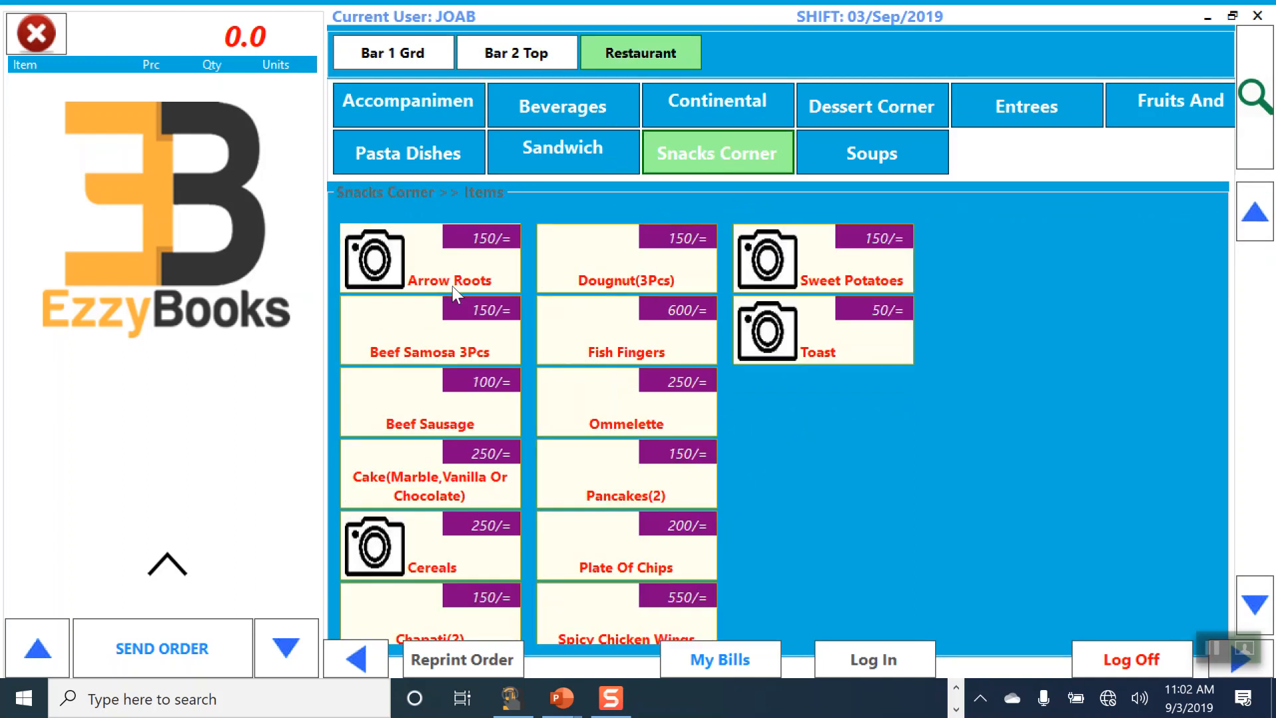
Step: Add Arrow Roots and Lemon Tea to the order and send it for booking
left_click(461, 264)
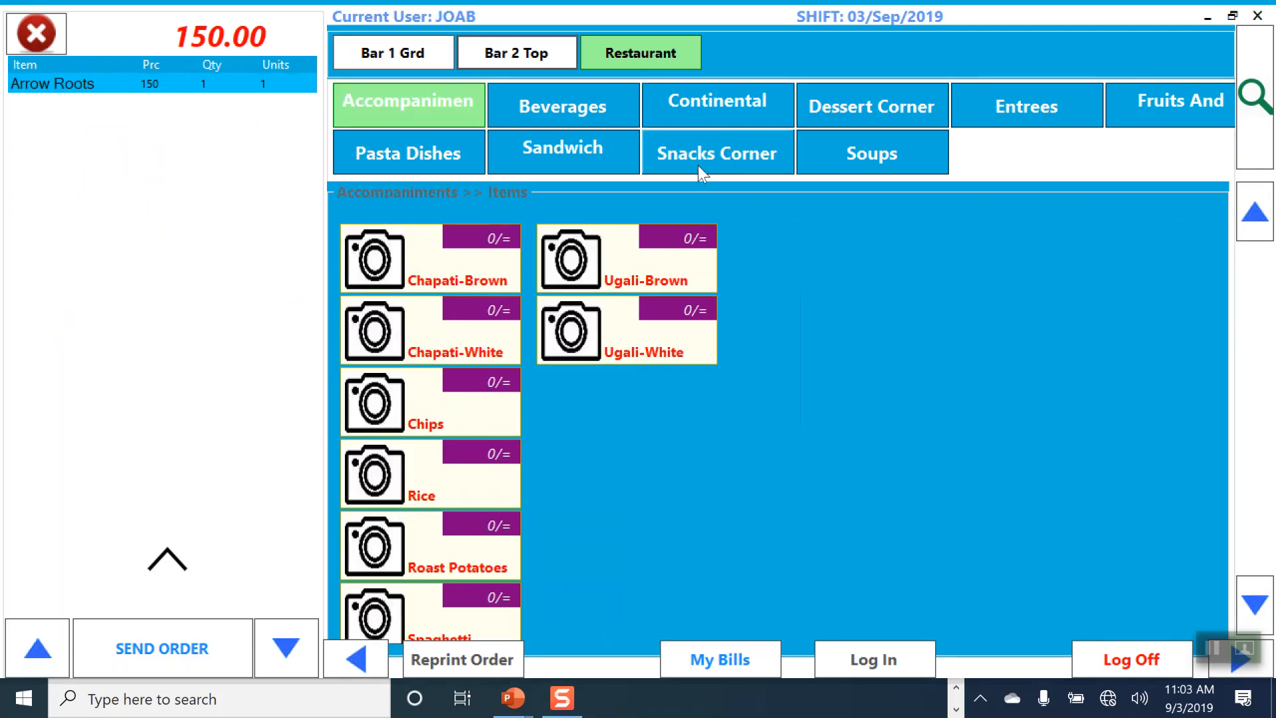
left_click(528, 105)
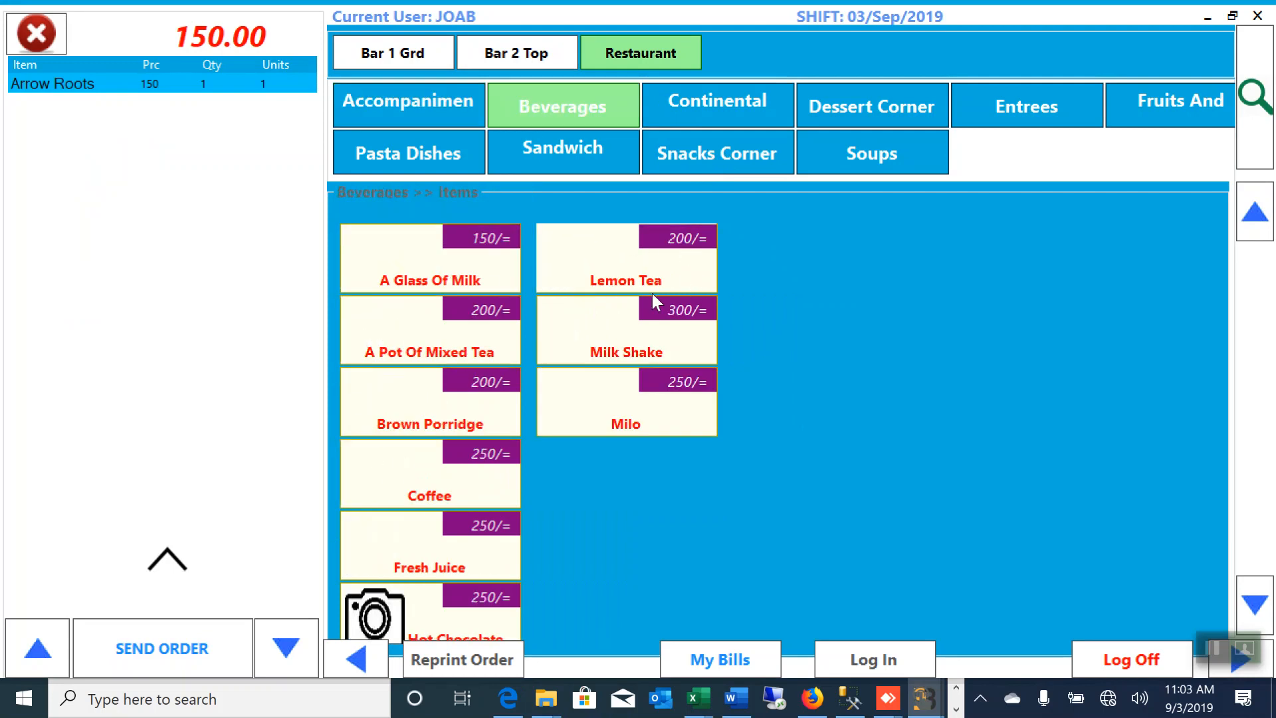
left_click(616, 273)
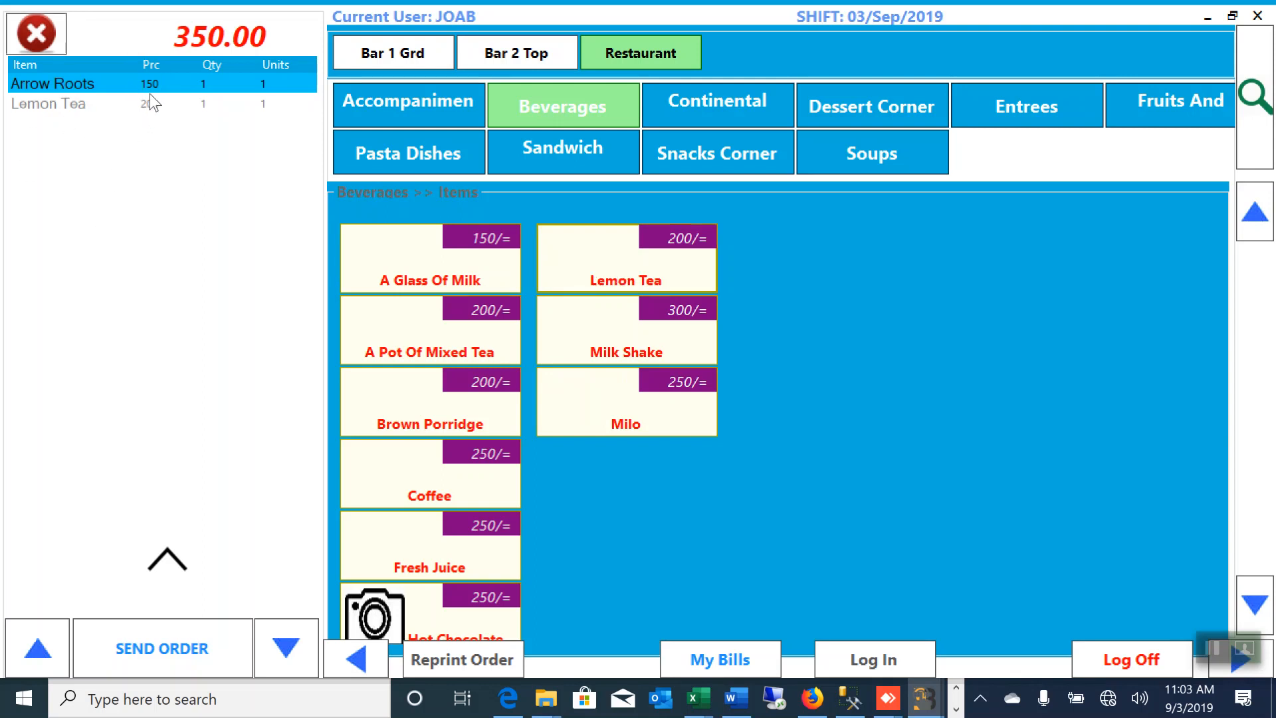
left_click(166, 662)
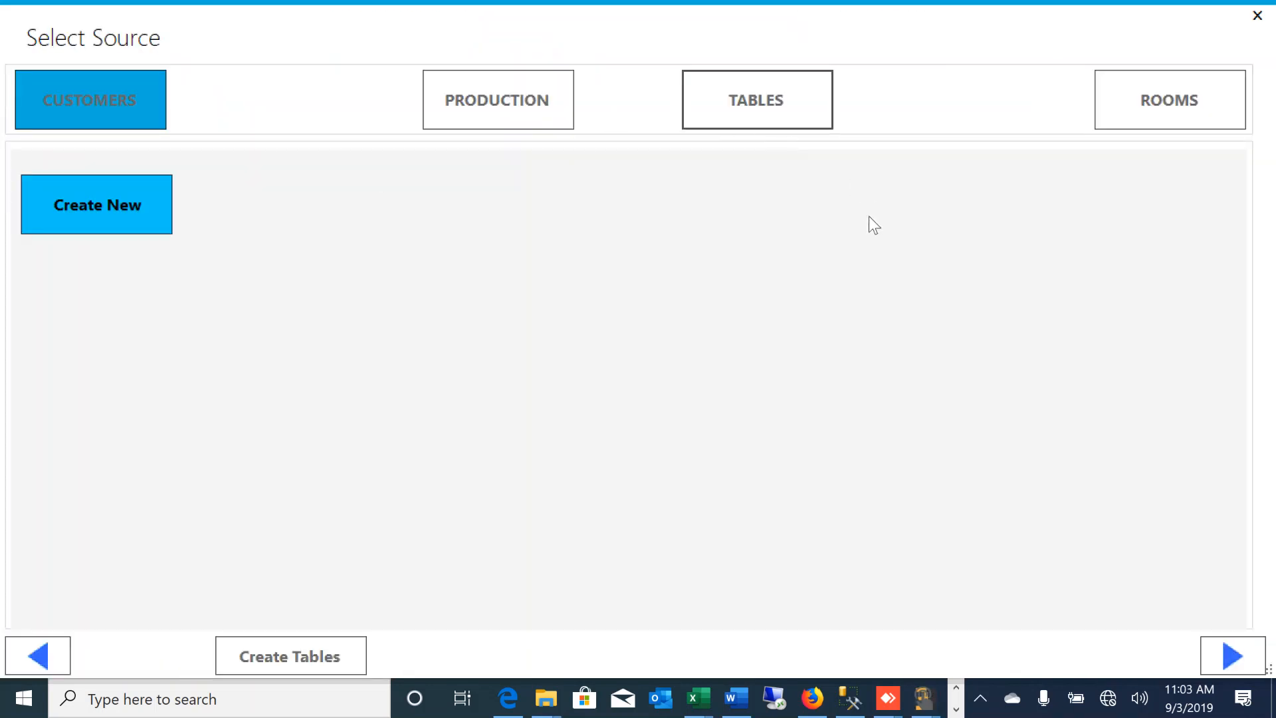
Step: Book the order under table 3 and save its receipt as receipt.pdf
left_click(762, 108)
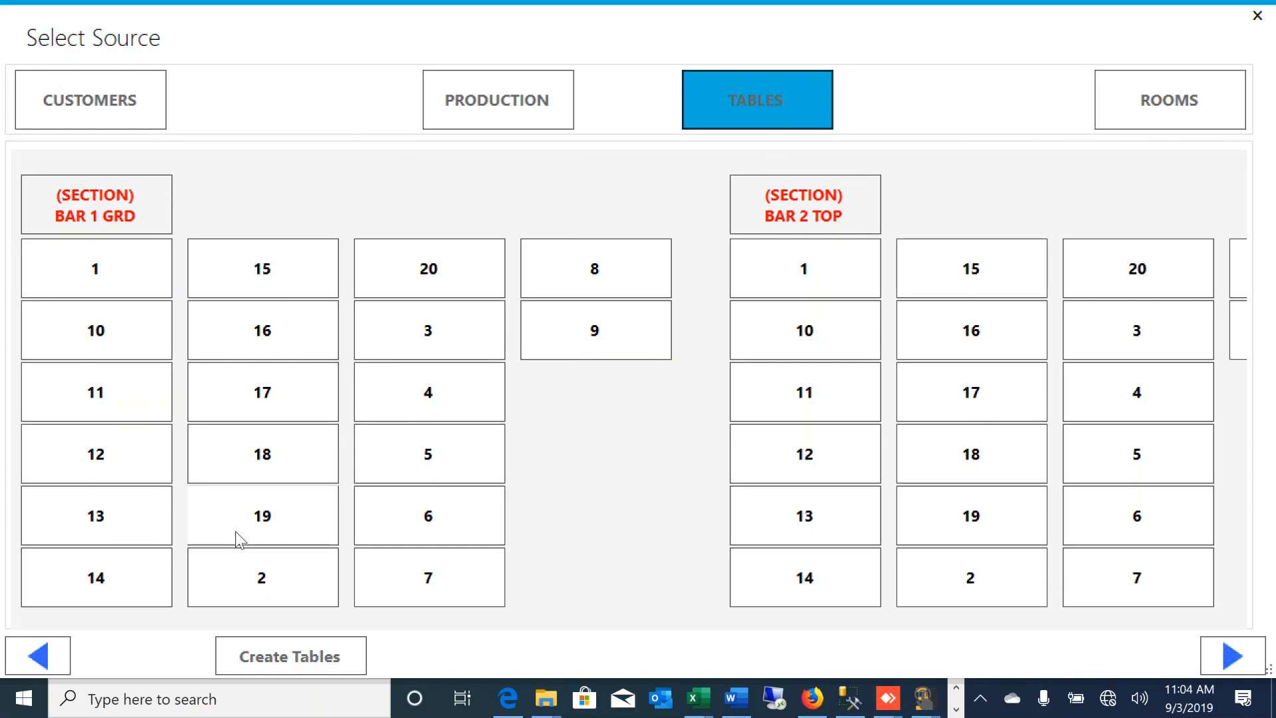
left_click(396, 342)
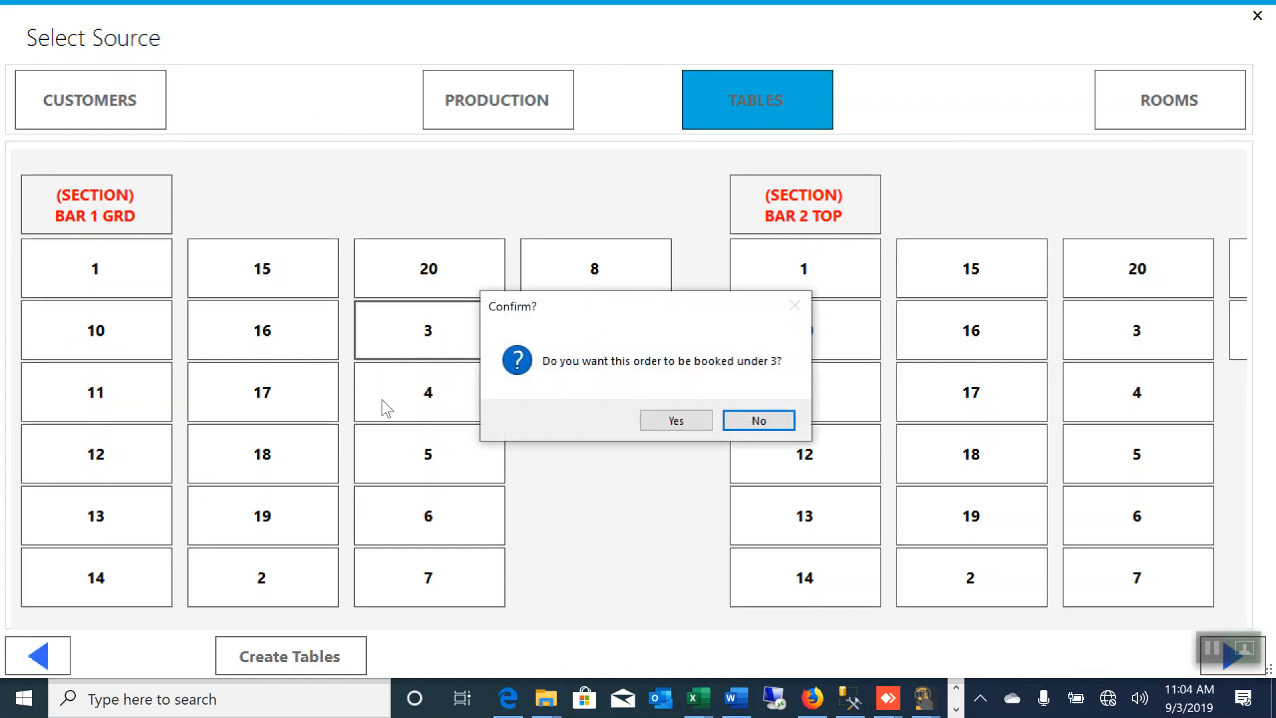
left_click(676, 421)
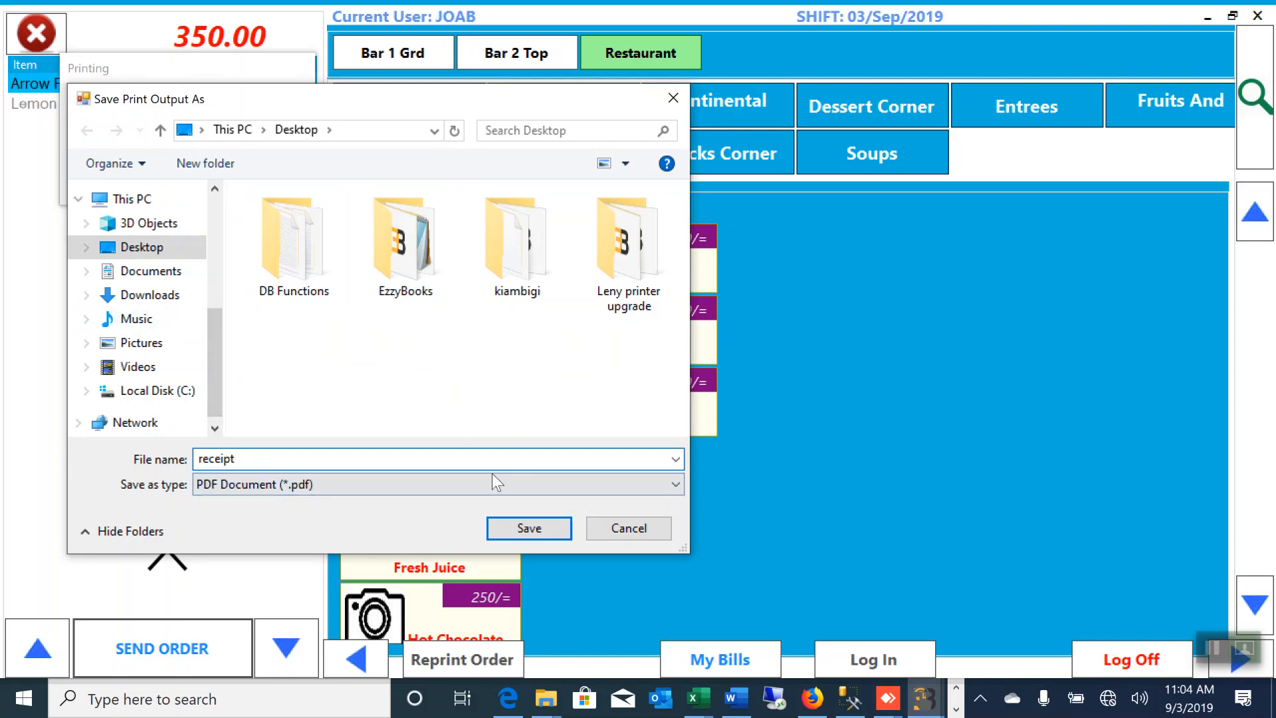
left_click(524, 528)
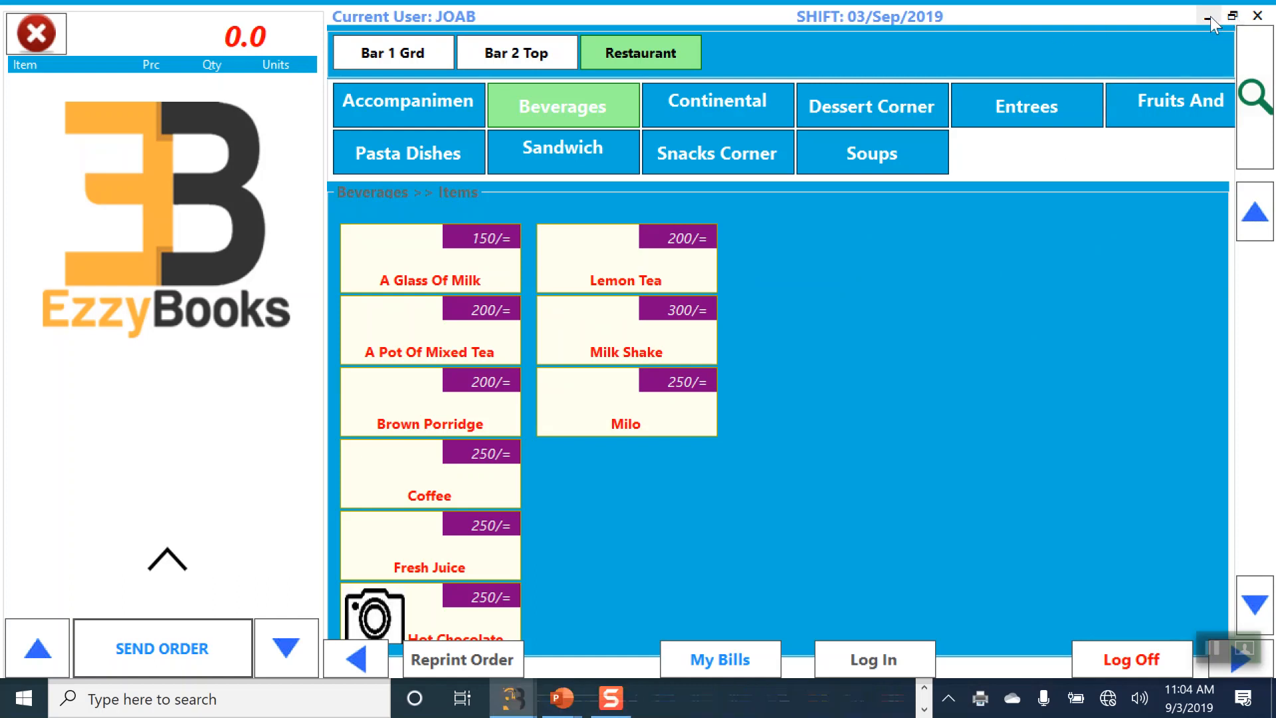
left_click(1208, 17)
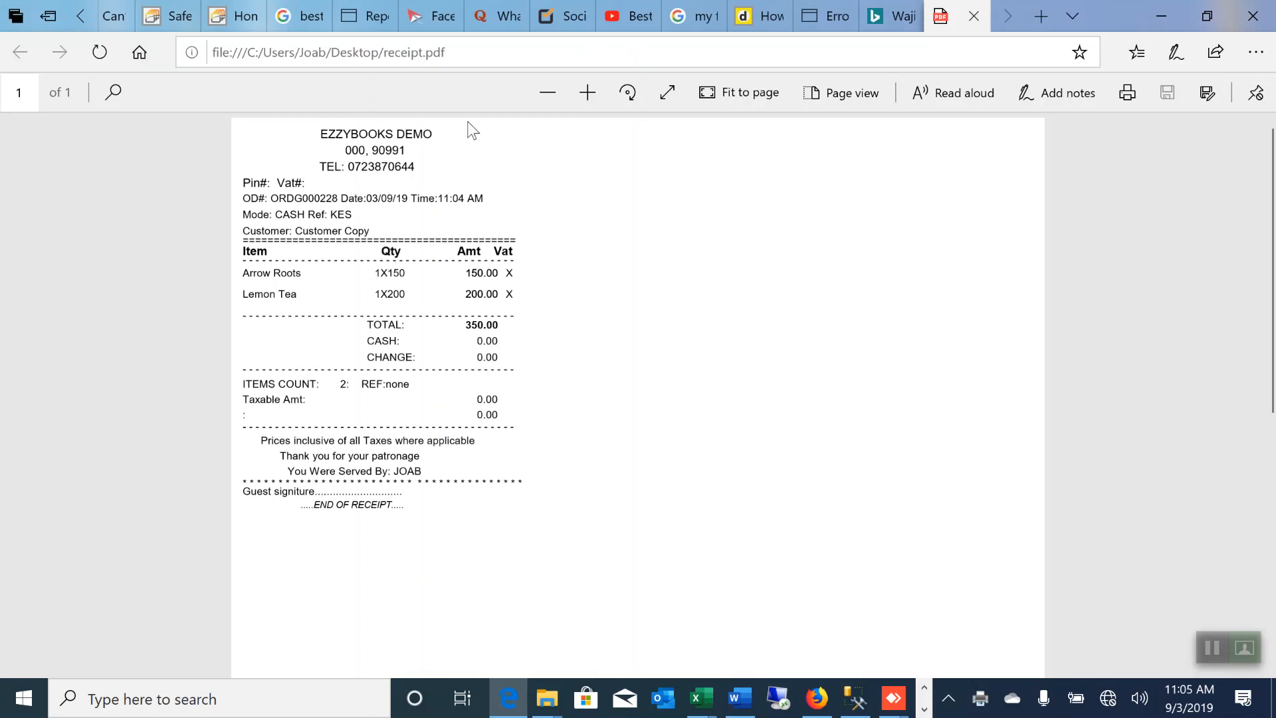
Step: Minimize the receipt viewer and bring the Customer Orders POS window back to front
left_click(1161, 20)
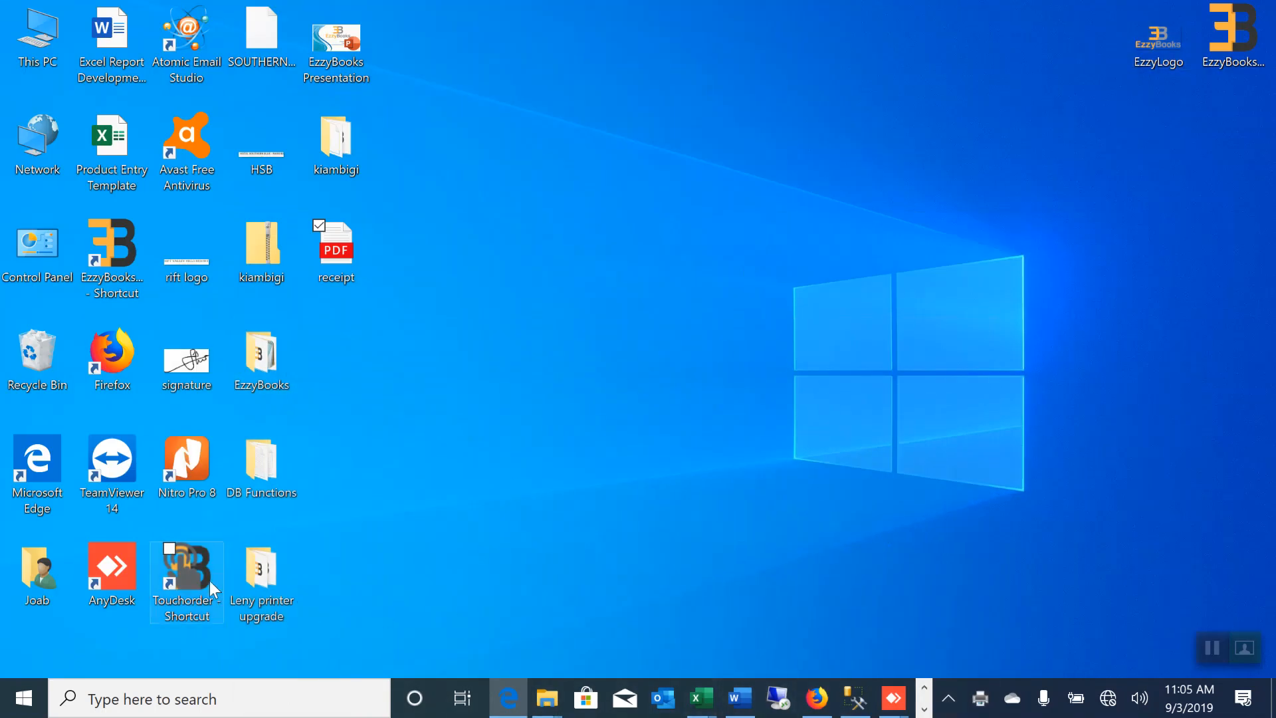
left_click(924, 708)
mouse_move(510, 697)
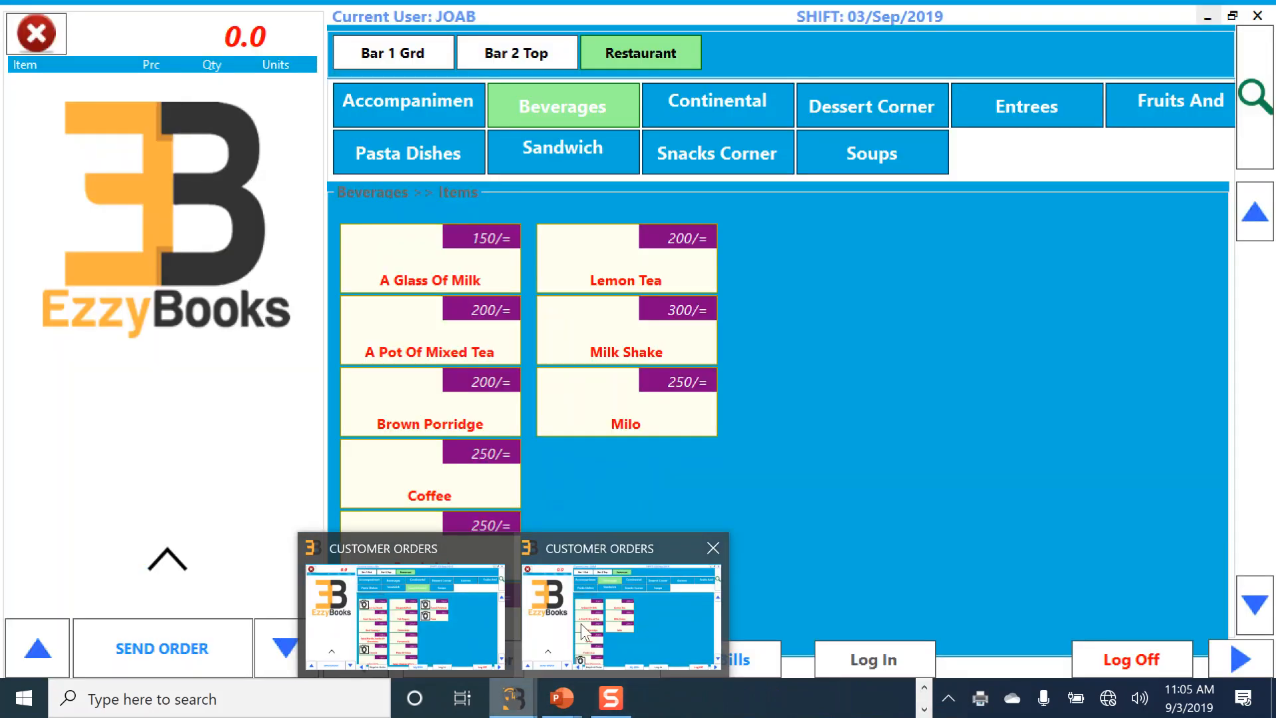
left_click(583, 630)
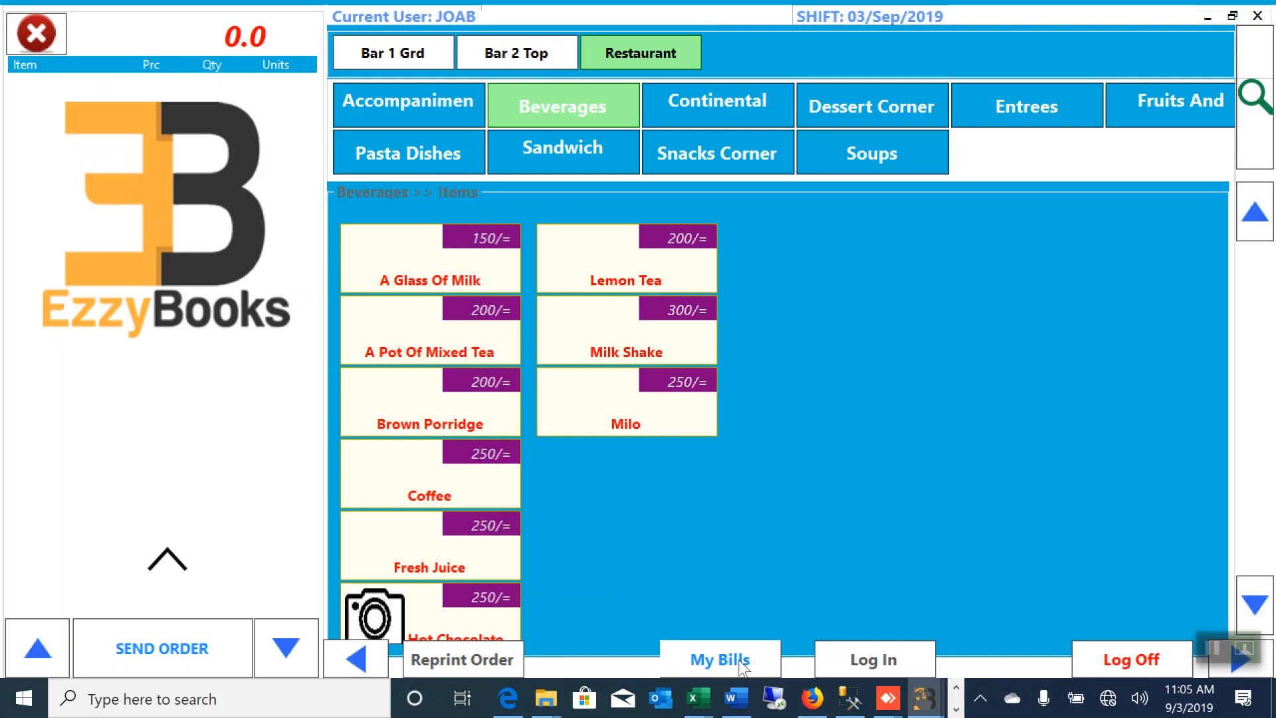
Step: Log off and back in with the PIN, then reopen unpaid bill ORDG000228 for 350.00
left_click(1123, 673)
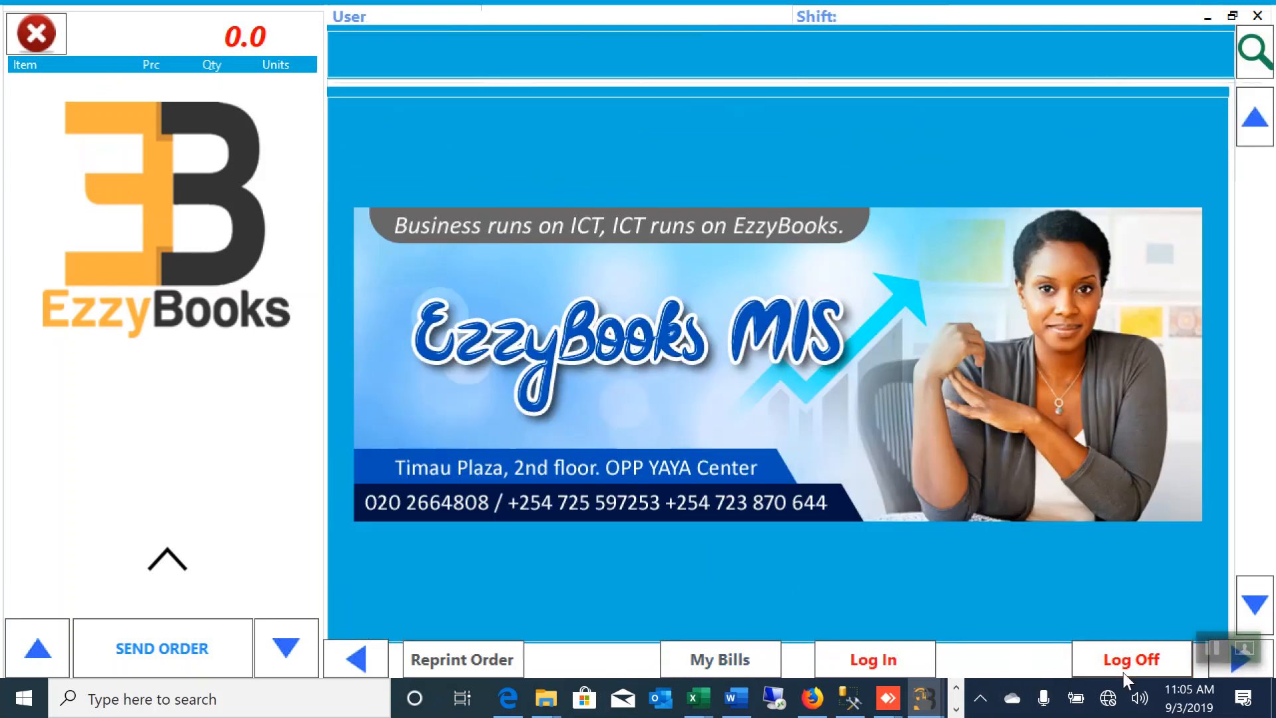
left_click(845, 661)
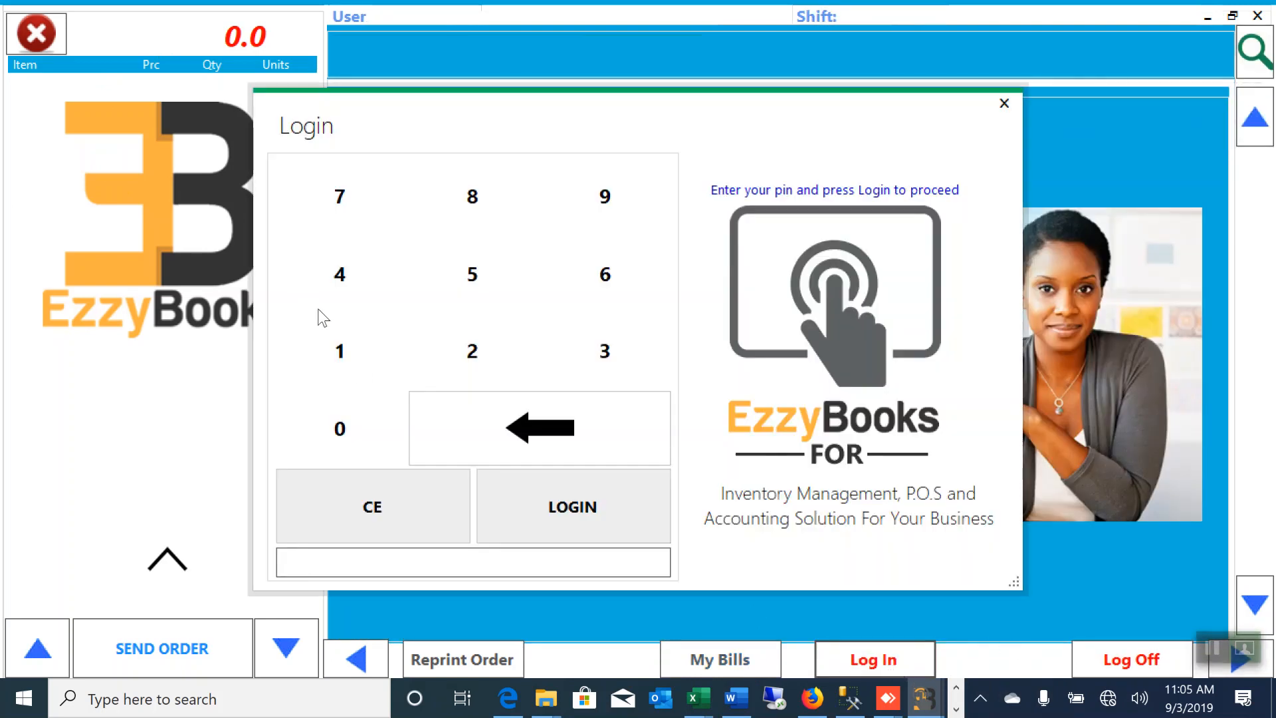
triple_click(469, 352)
left_click(468, 352)
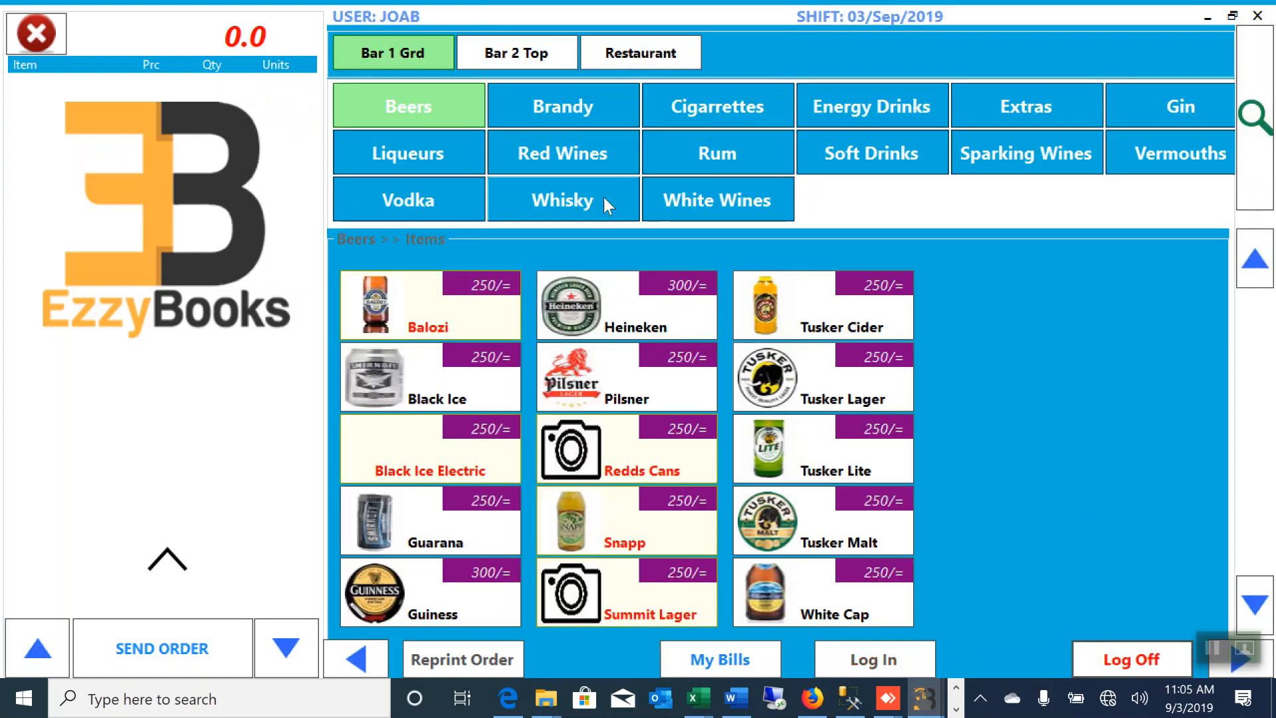
left_click(719, 661)
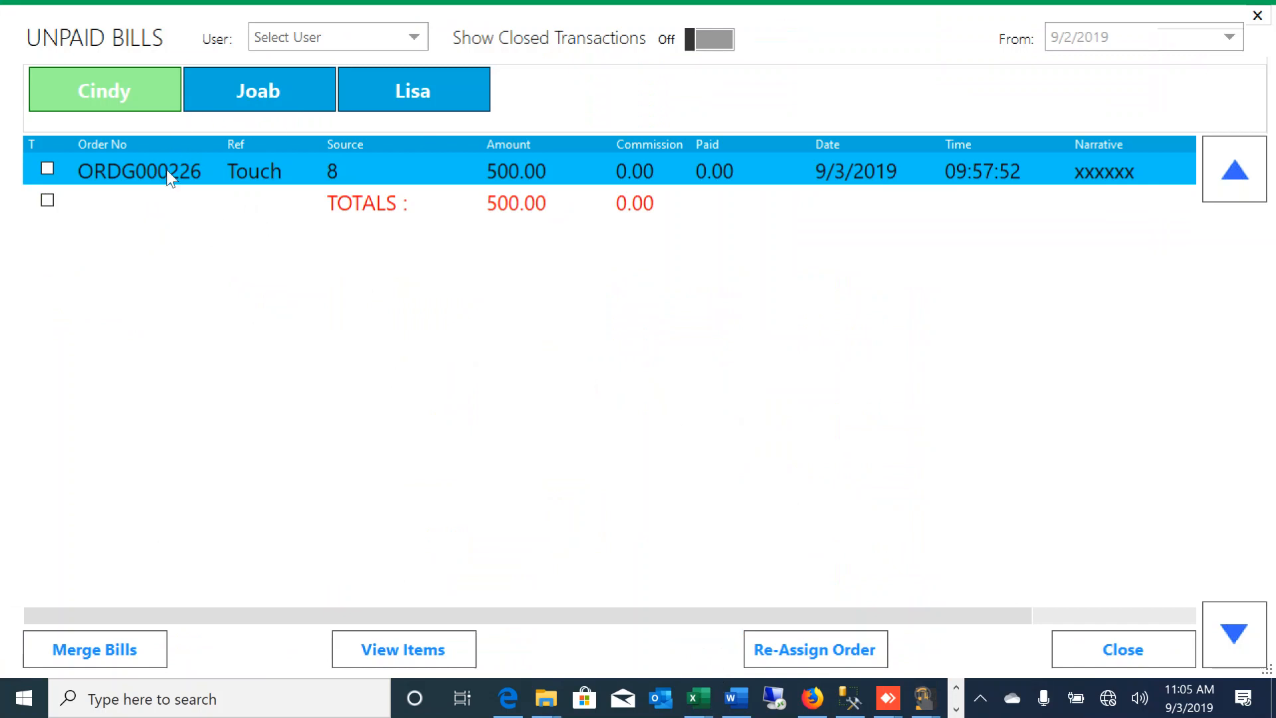
left_click(247, 86)
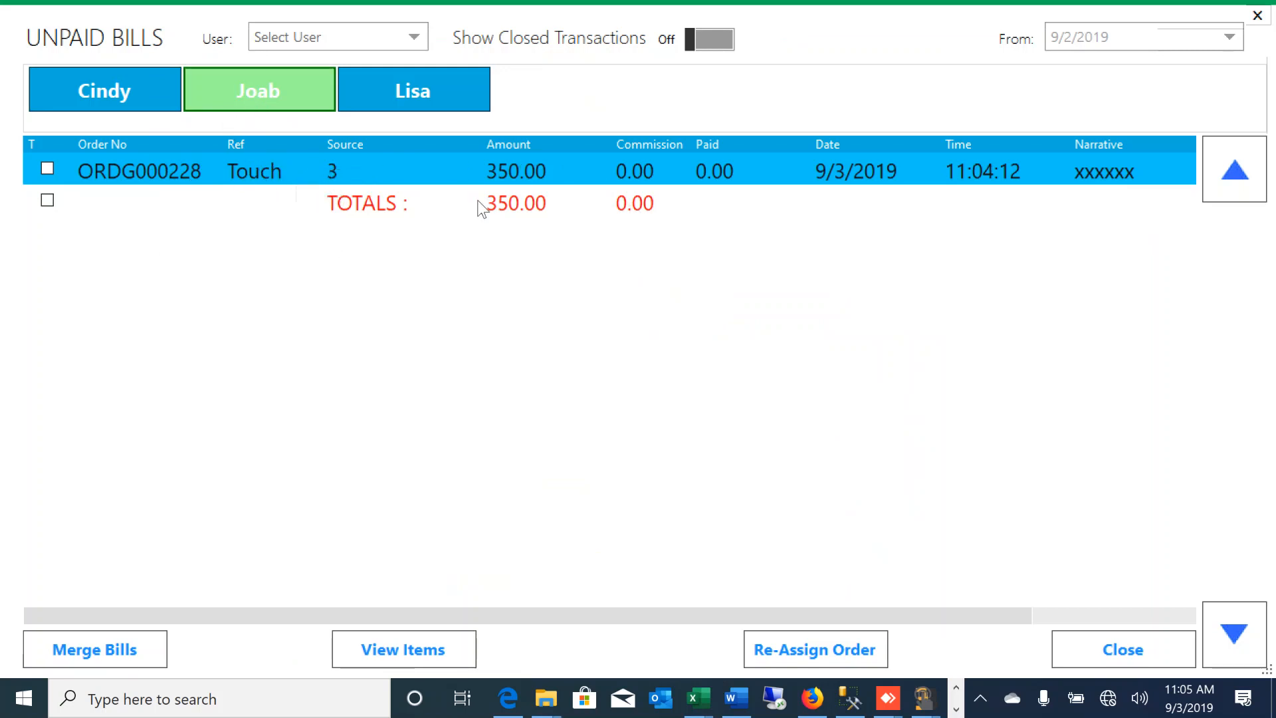
left_click(391, 653)
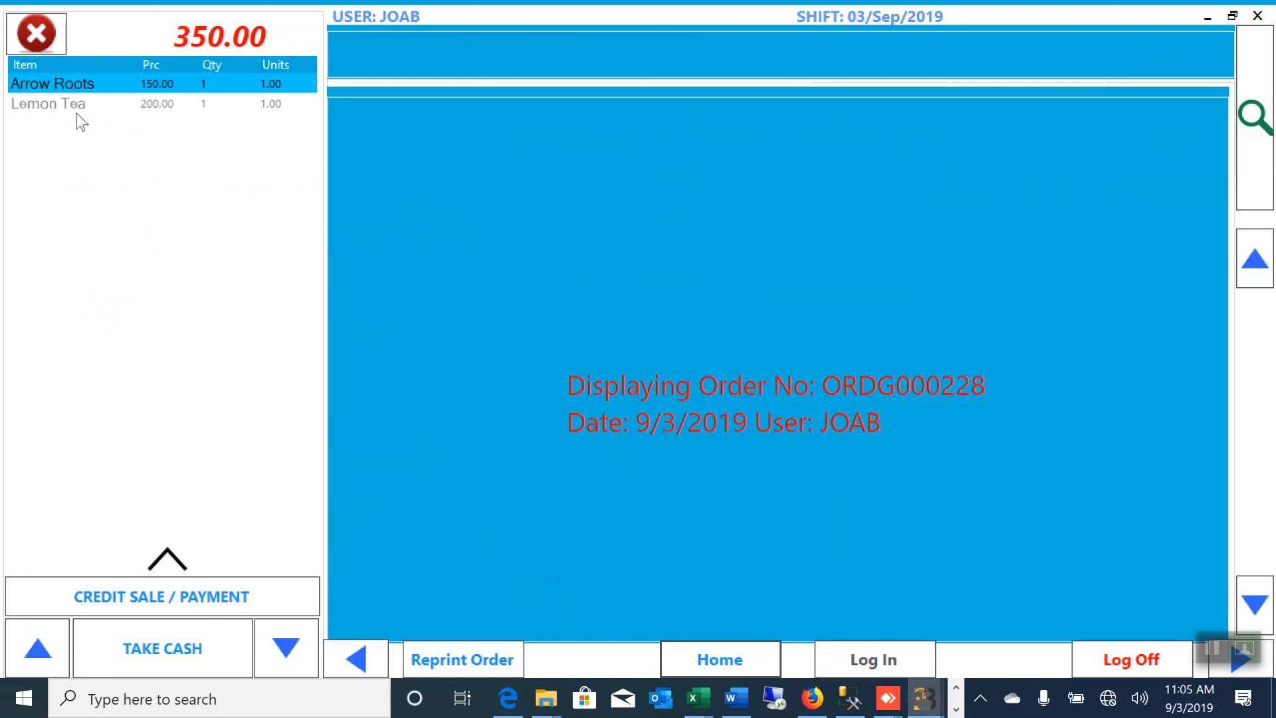
Step: Take 500 cash for the 350.00 bill, leaving 150 change, and close the sale
left_click(143, 663)
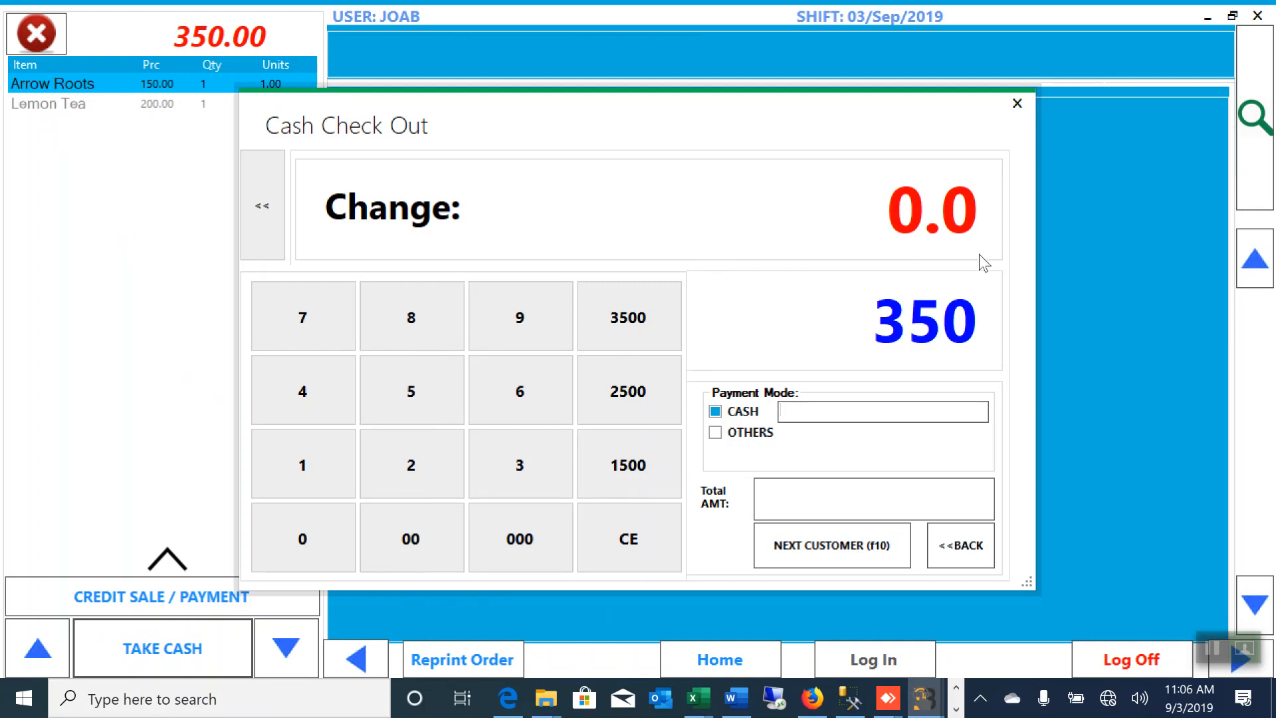
left_click(409, 402)
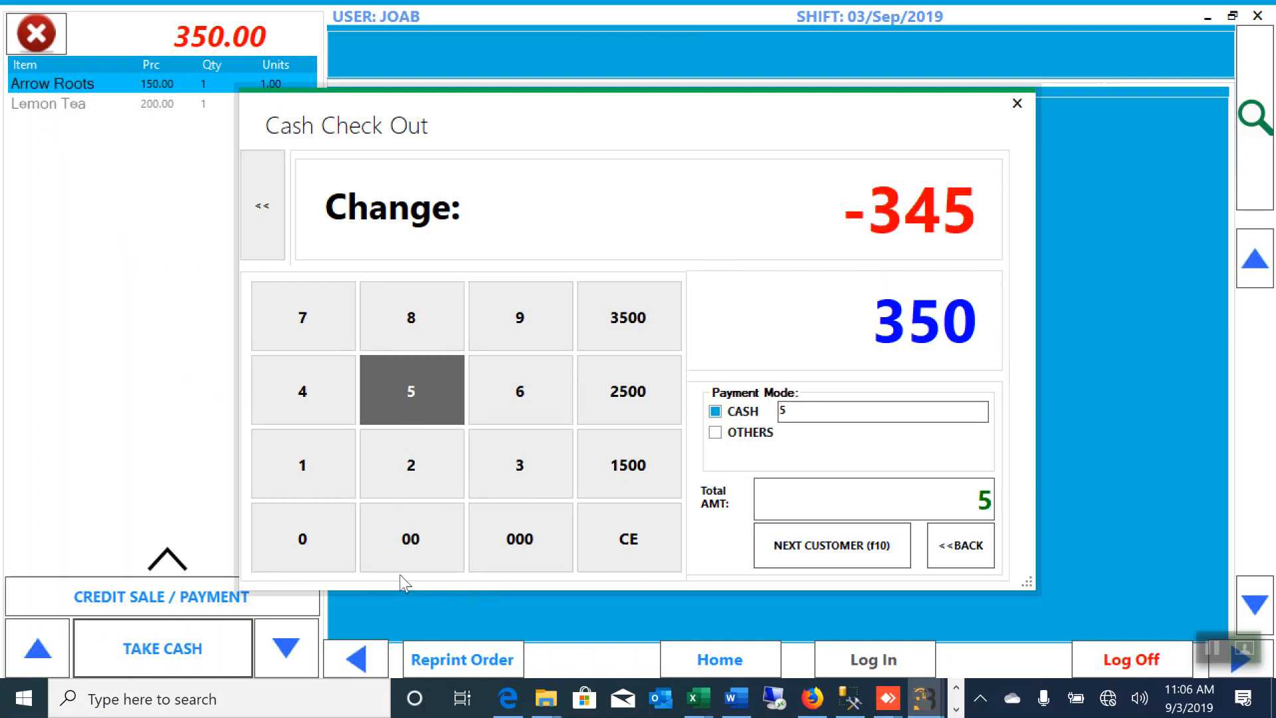
left_click(403, 553)
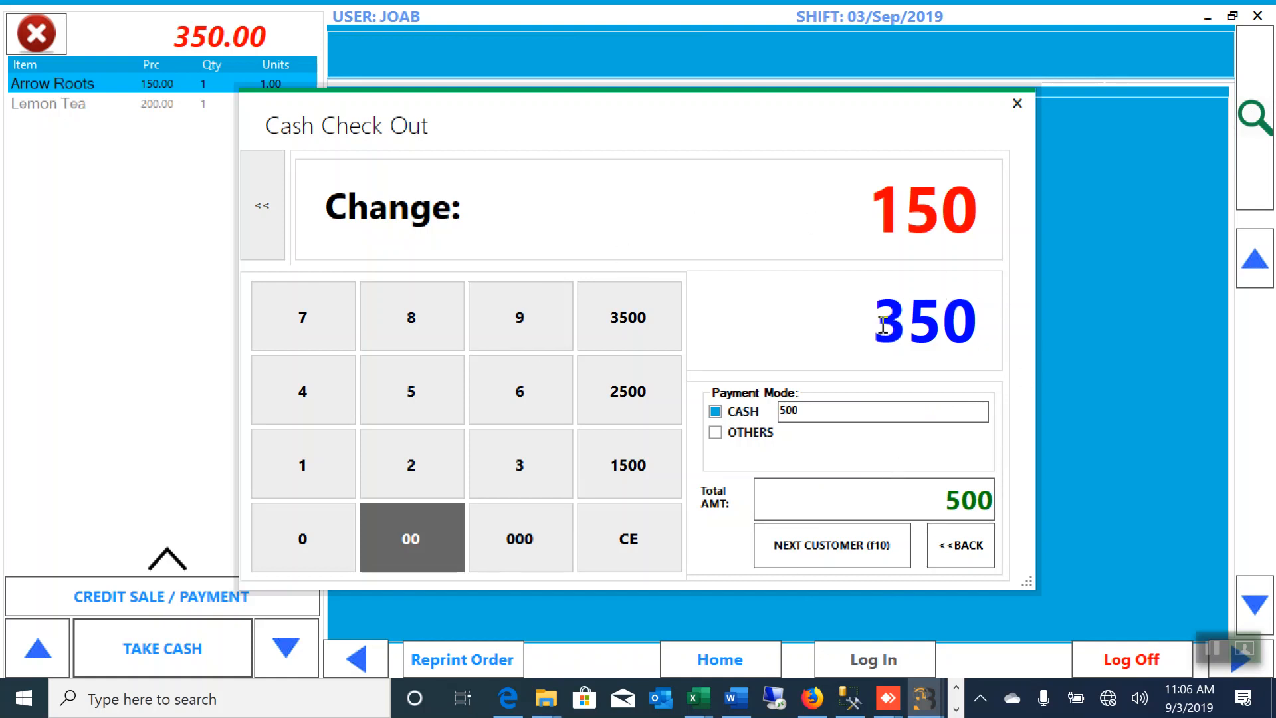
left_click(716, 435)
left_click(977, 432)
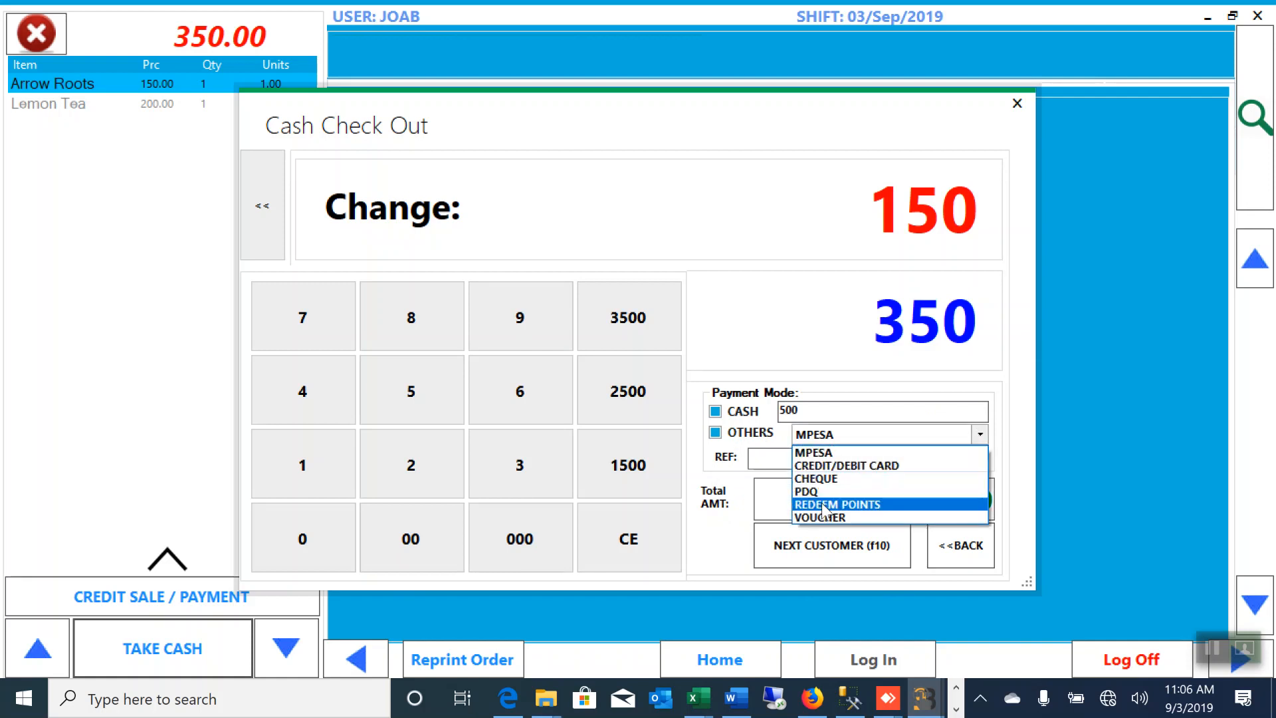
left_click(785, 442)
left_click(715, 432)
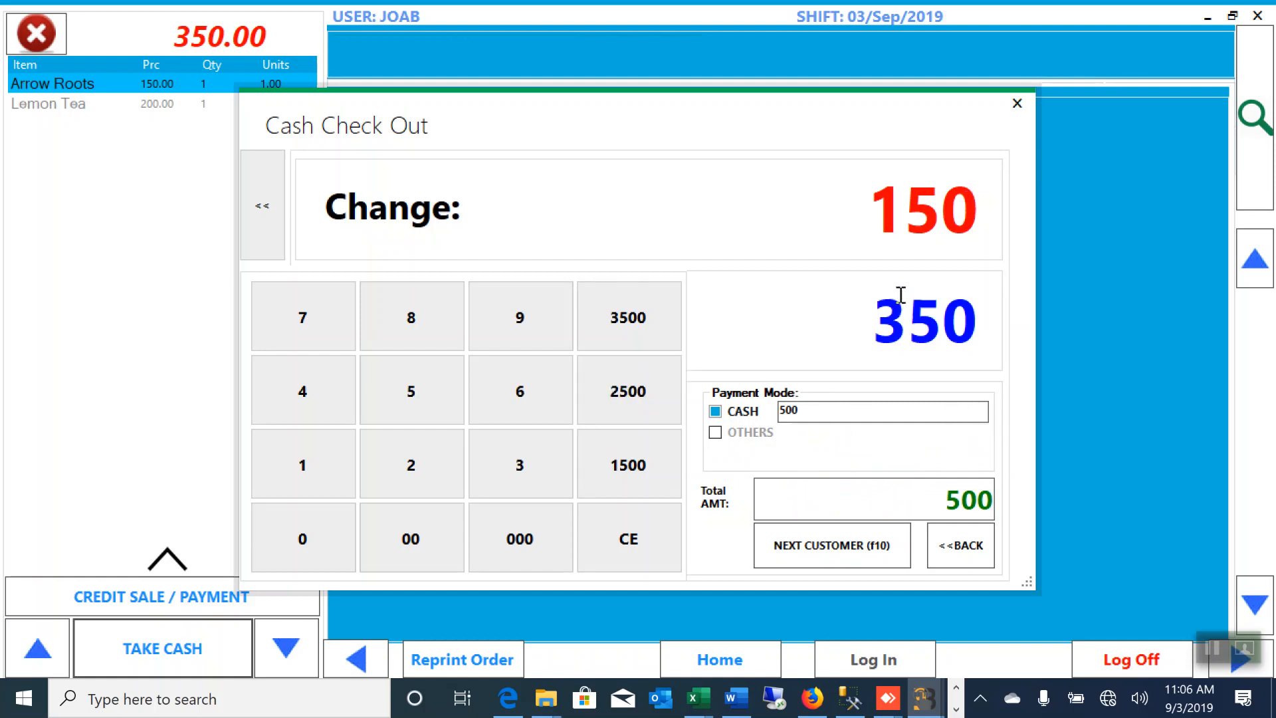
left_click(821, 553)
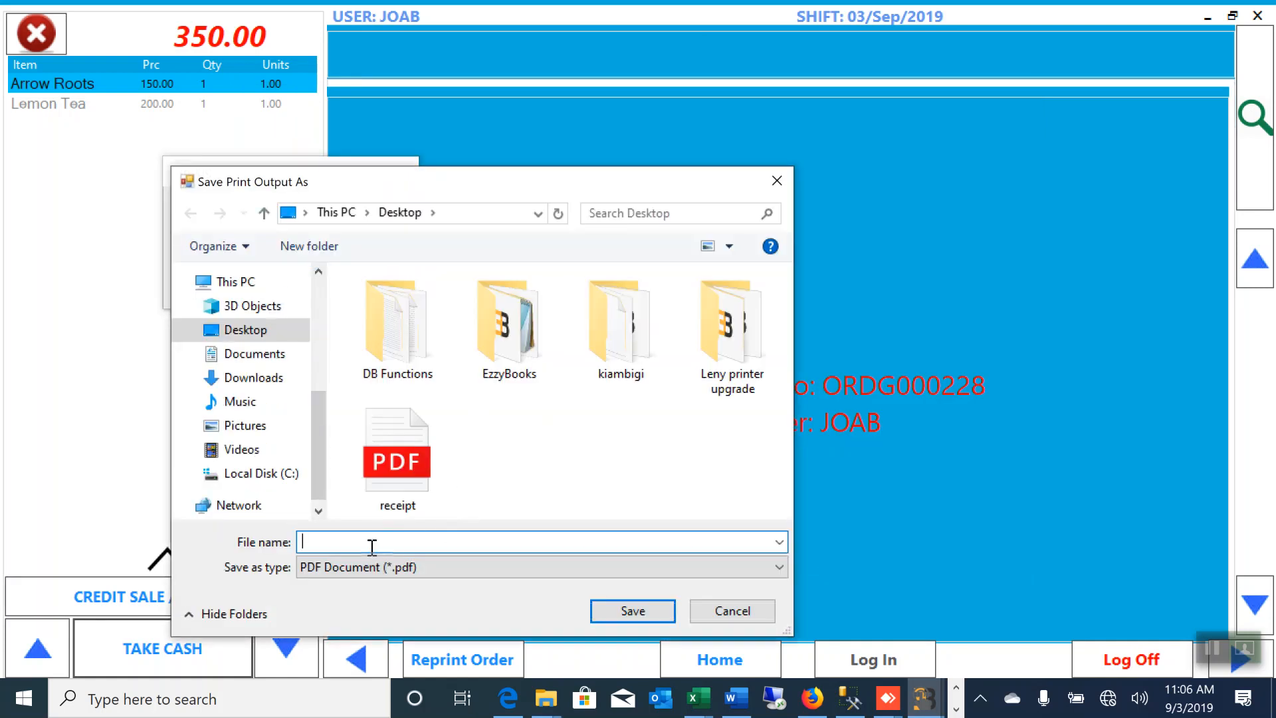
Step: Save the receipt PDF under the name fer
type("fer")
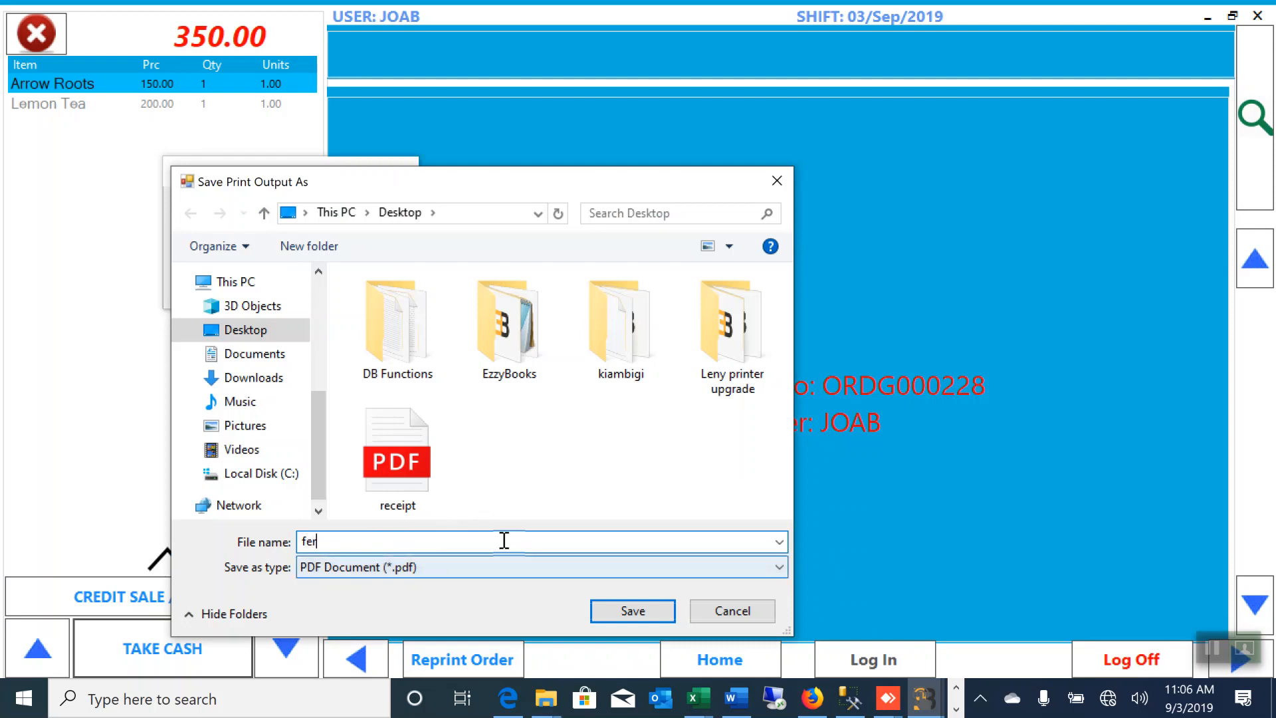
left_click(626, 614)
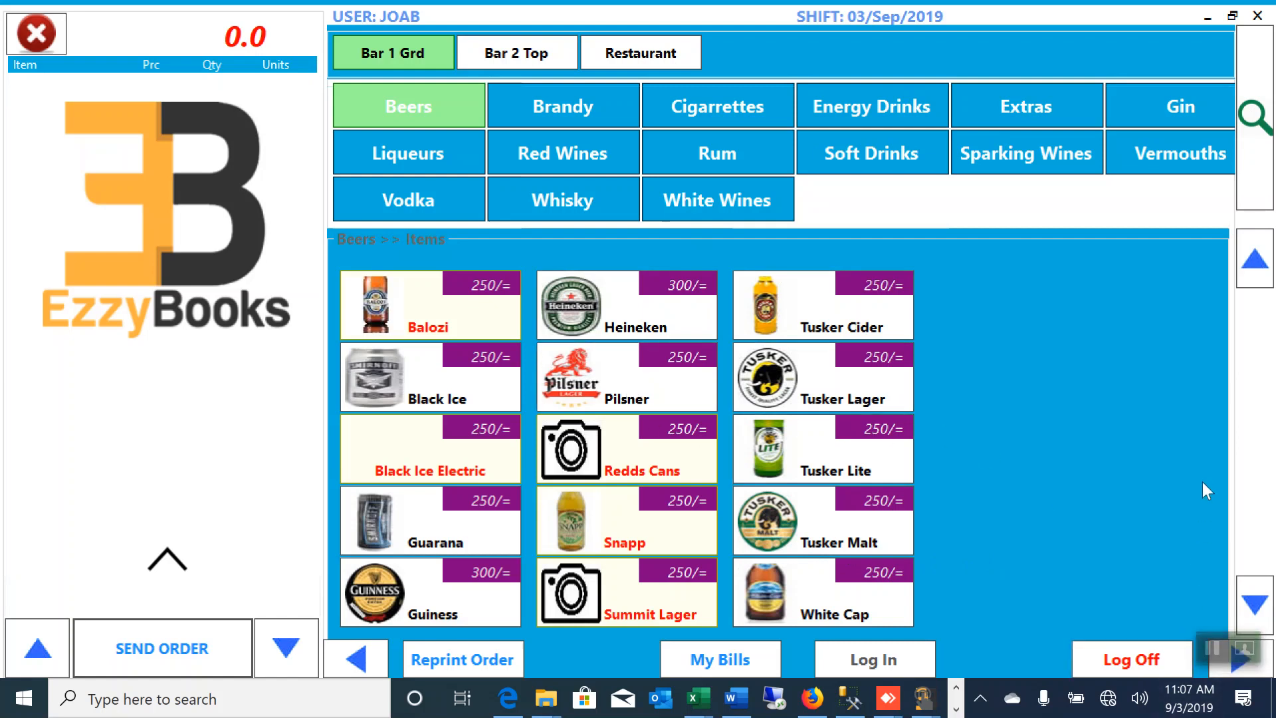
Step: Log into EzzyBooks MIS by choosing the user account from the list and entering its password
left_click(1213, 649)
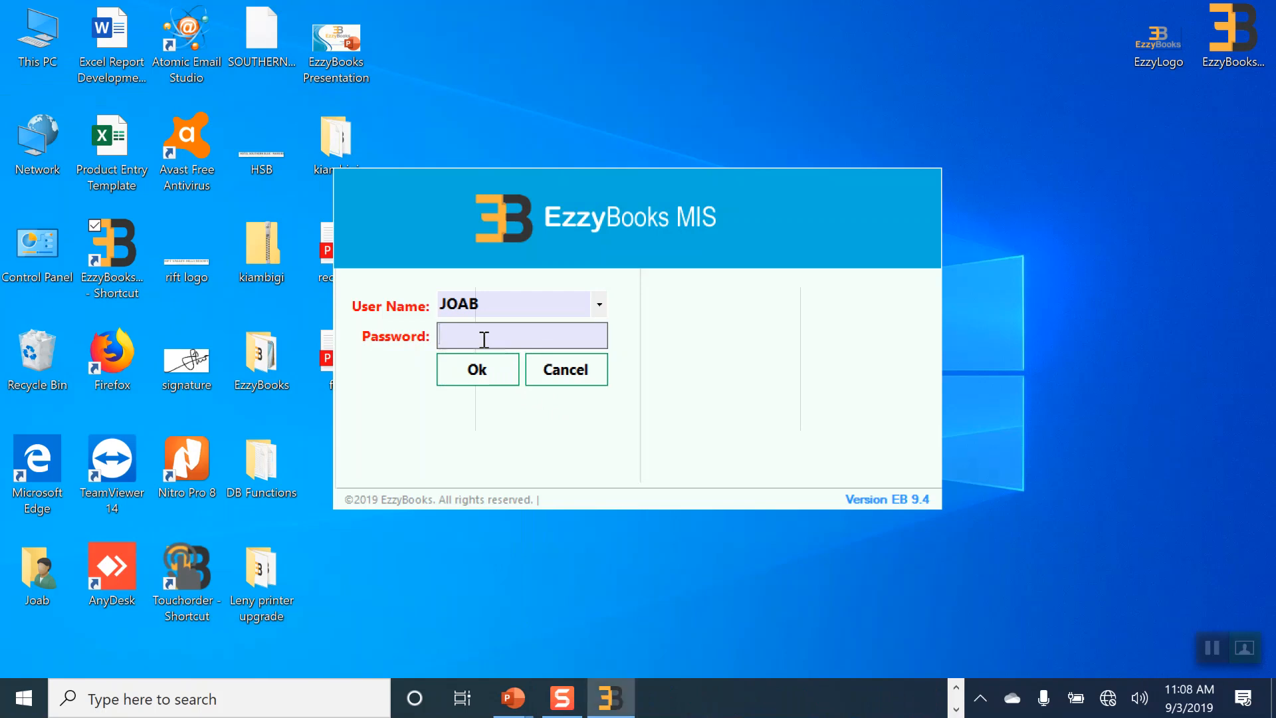
mouse_move(621, 706)
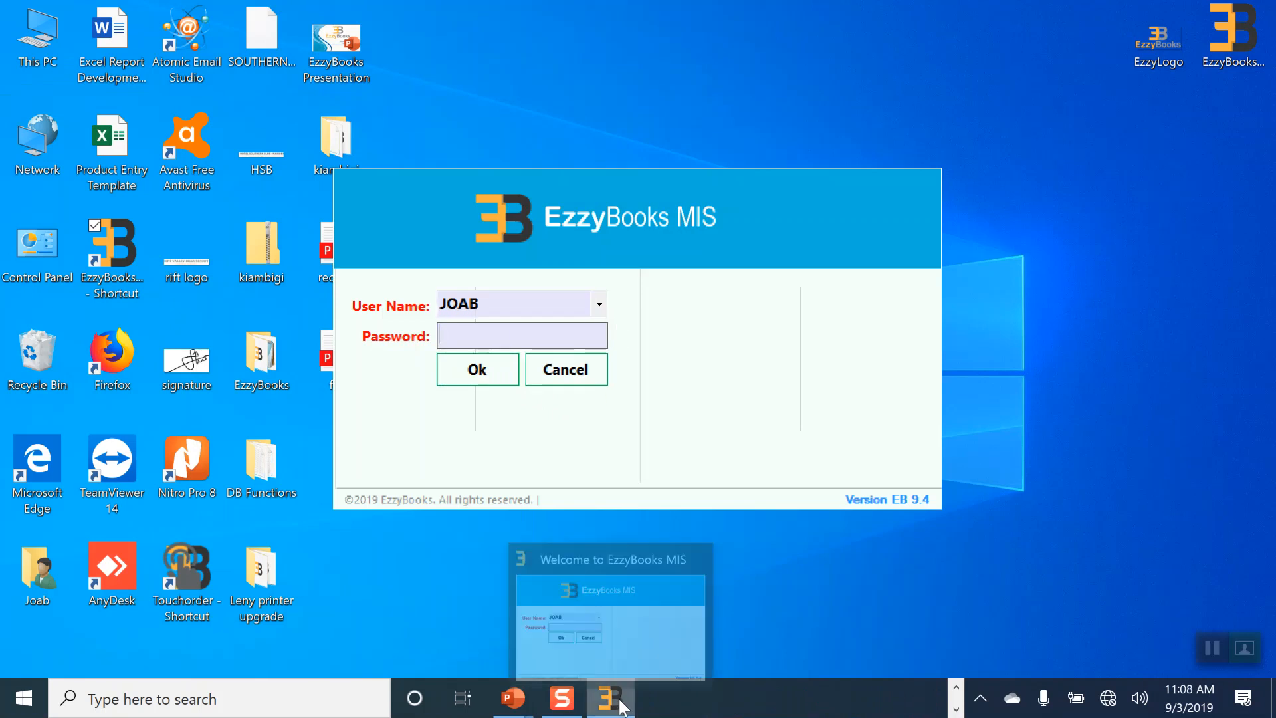
left_click(601, 306)
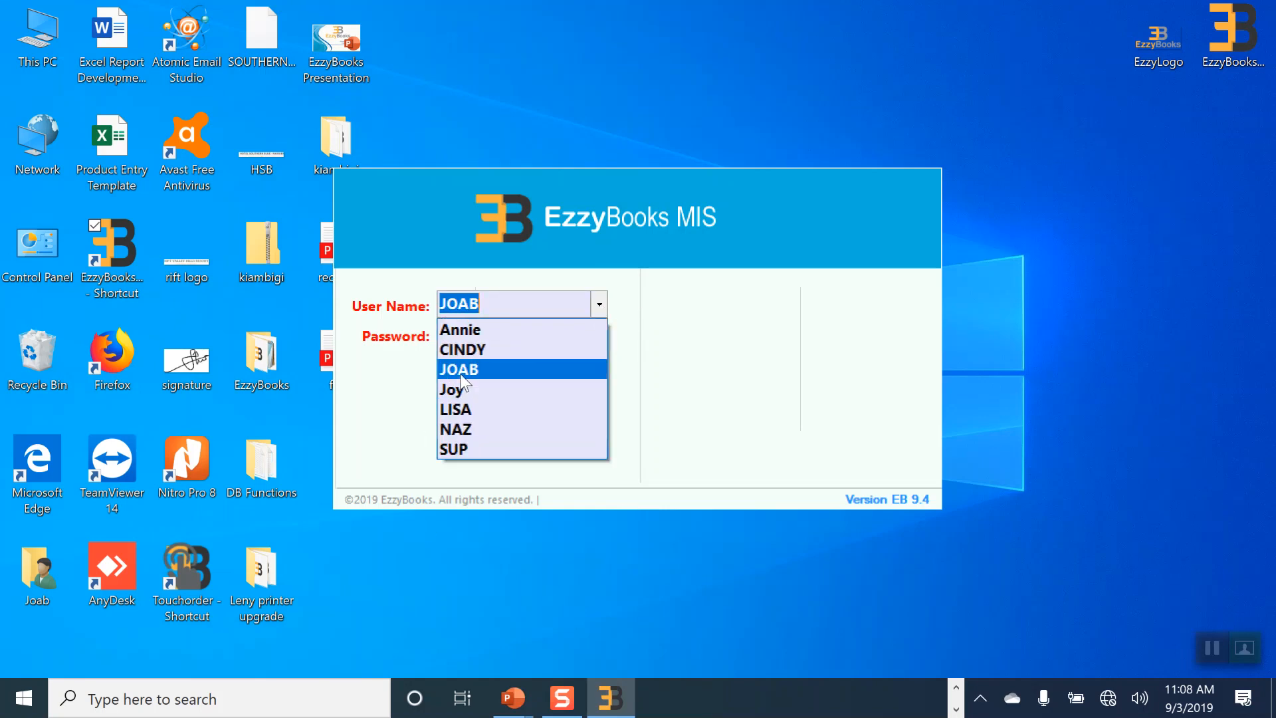
left_click(465, 370)
left_click(474, 336)
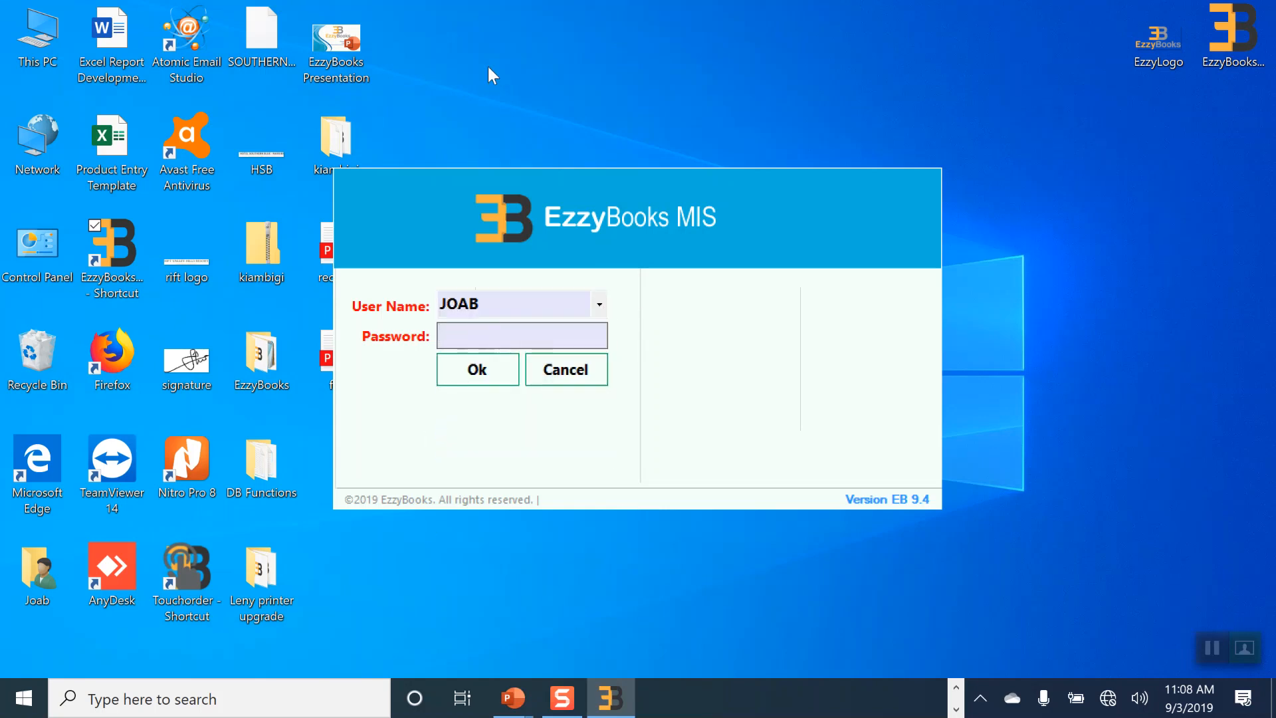
key("Return")
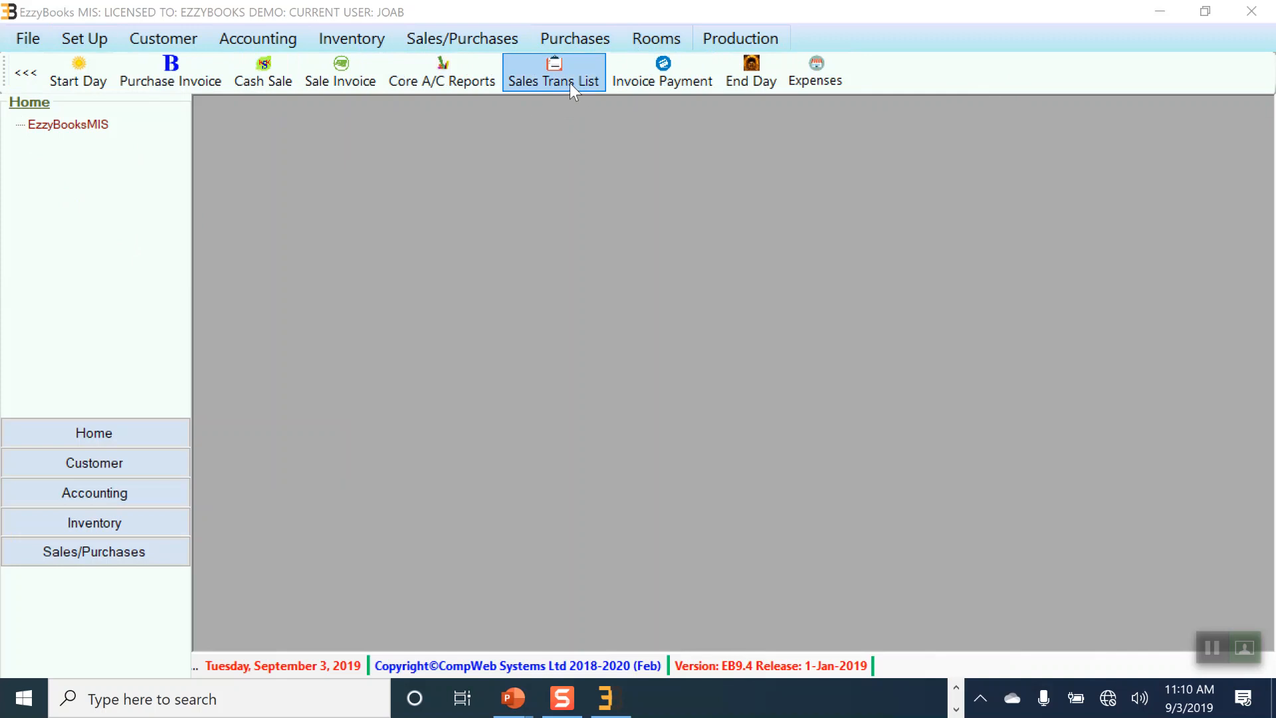
Step: Open the Sales Transaction List and load transactions starting from 9/1/2019
left_click(548, 77)
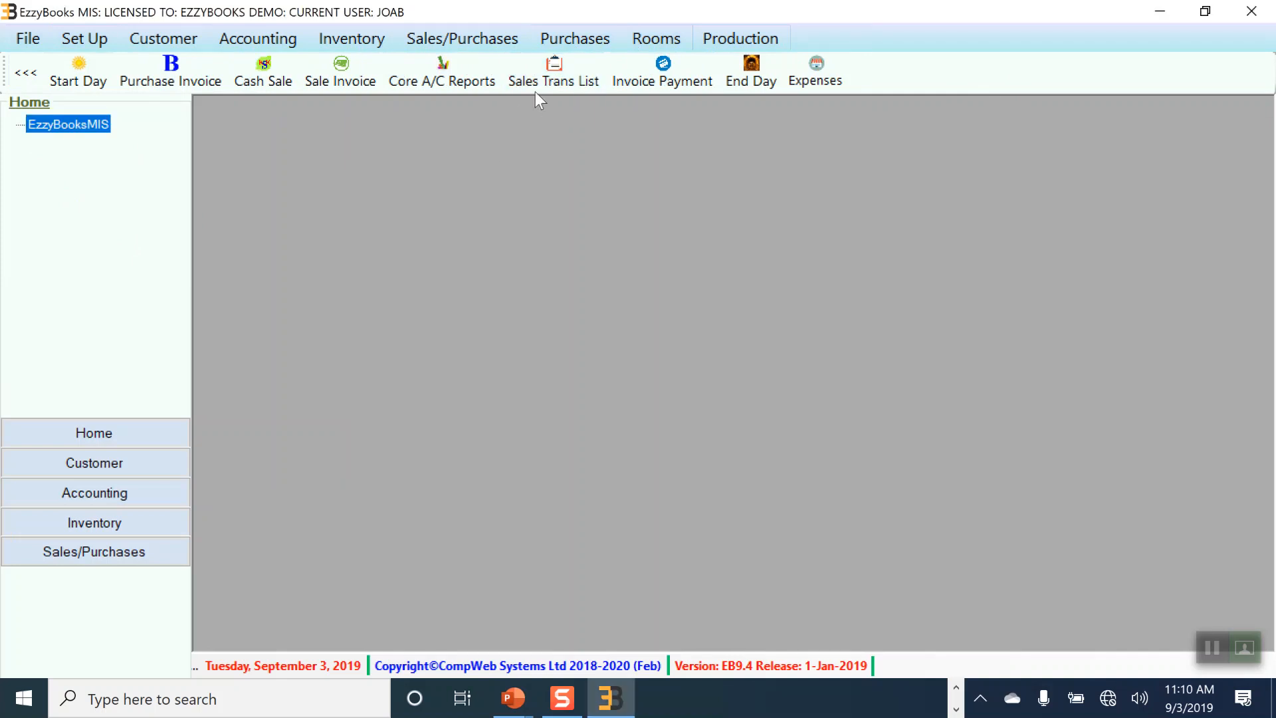
left_click(538, 82)
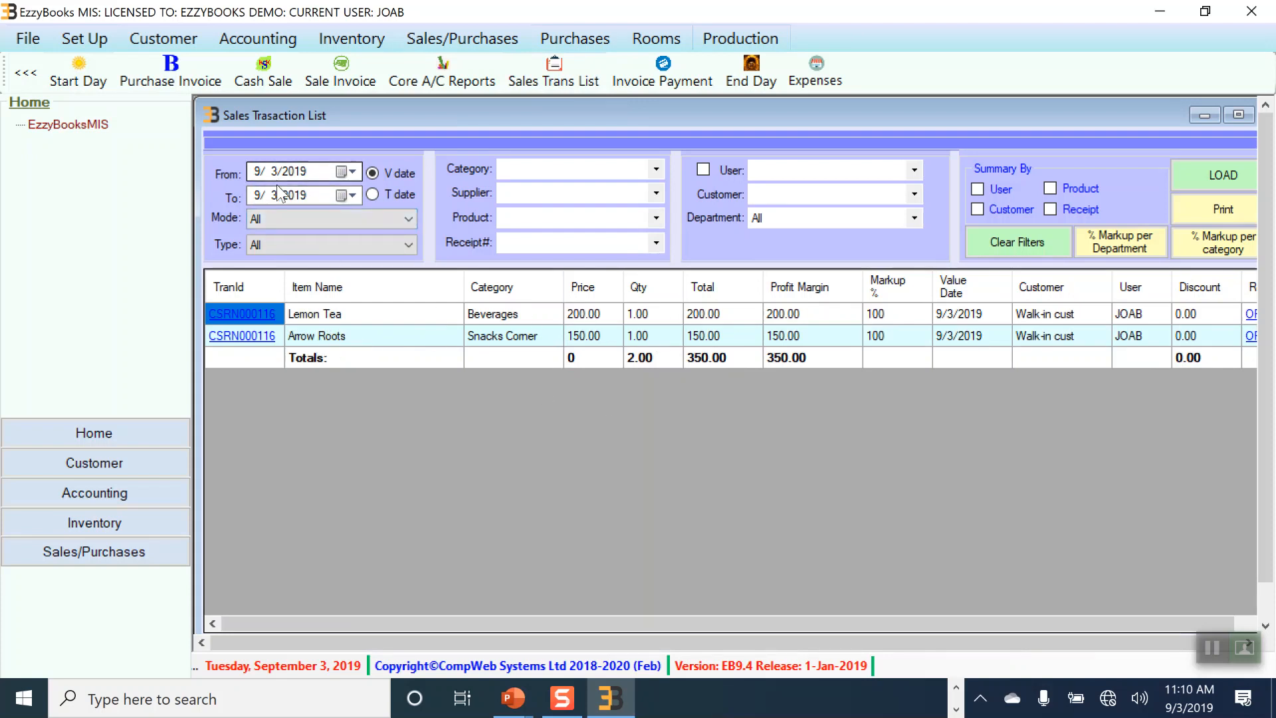
left_click(350, 172)
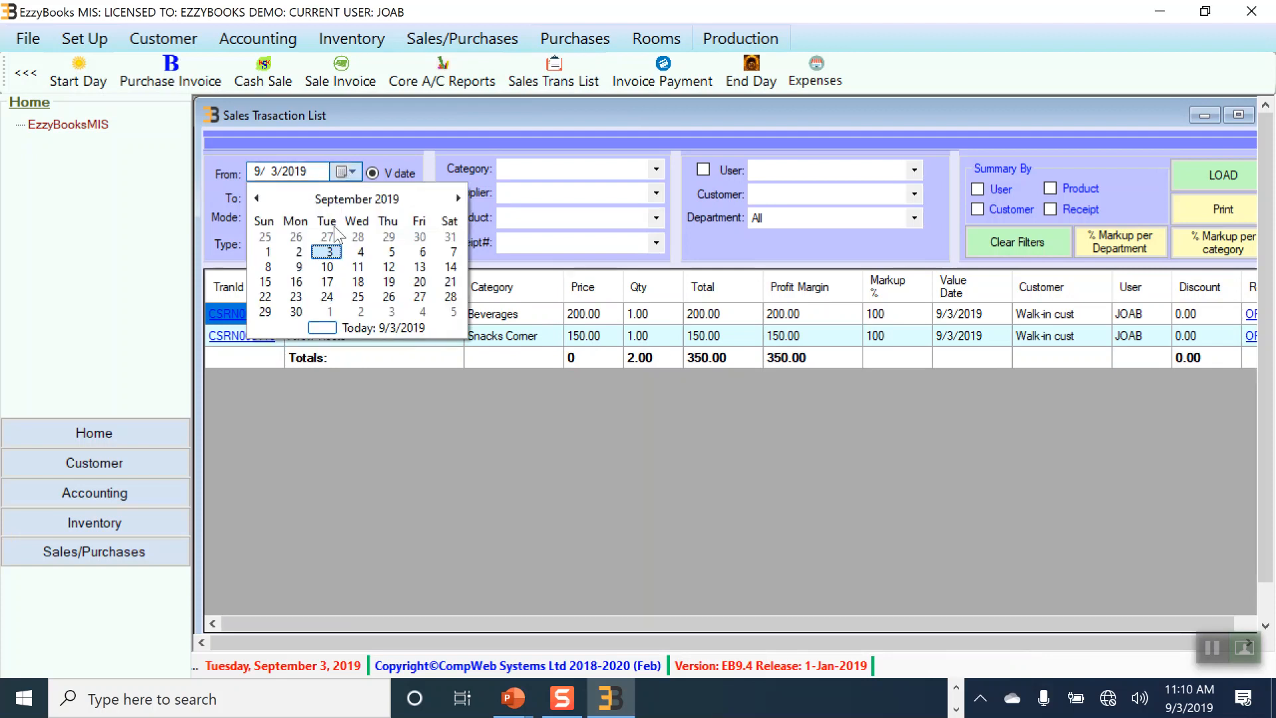
left_click(268, 252)
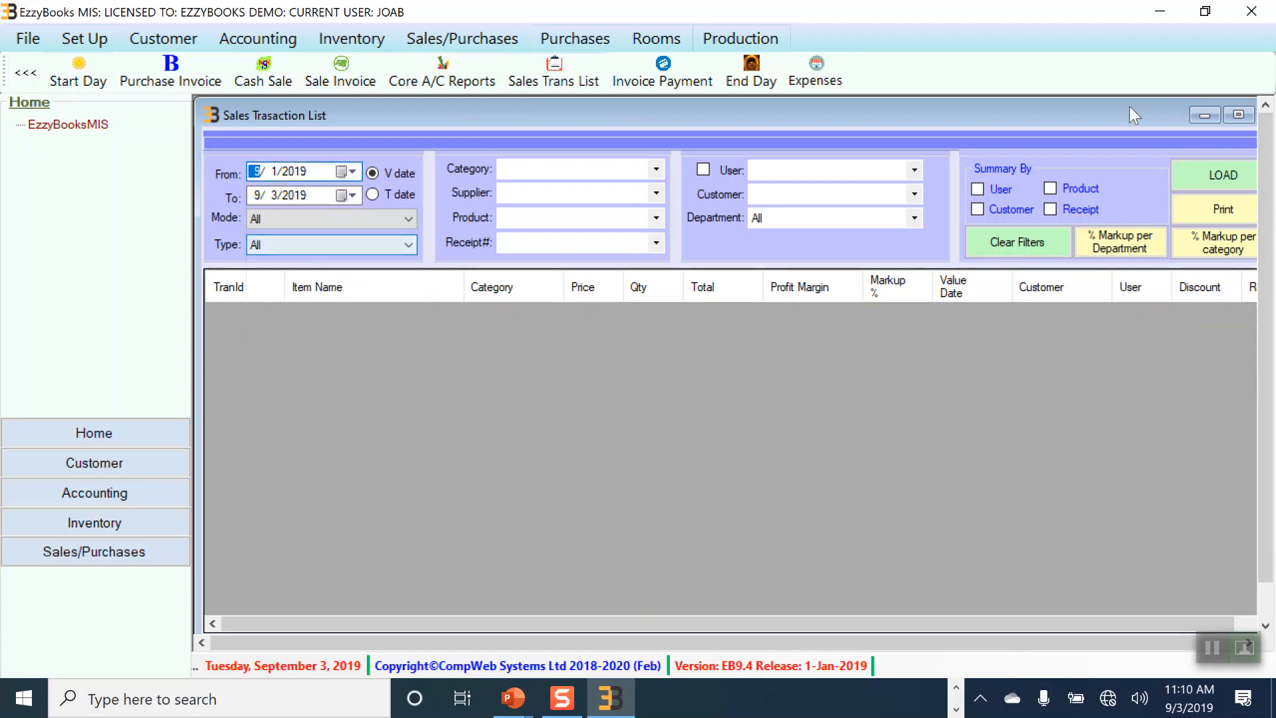
left_click(1243, 175)
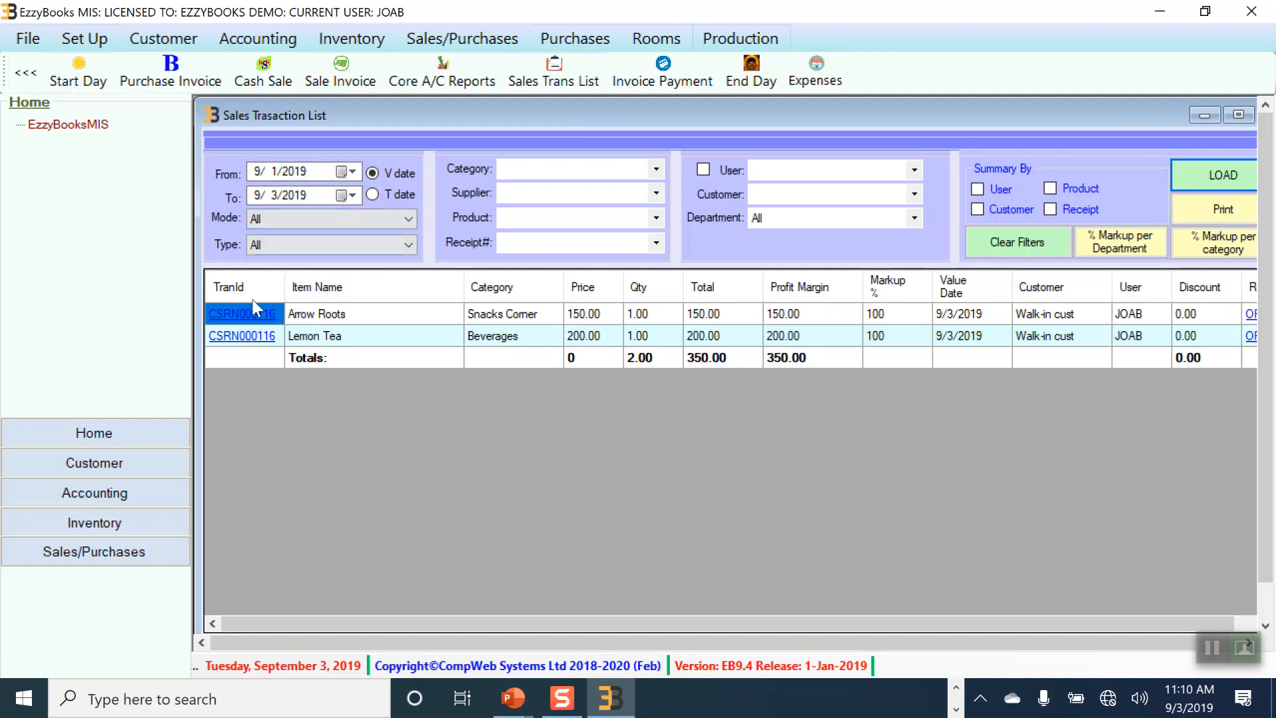
Step: Move the From date back a month to 8/1/2019
left_click(351, 171)
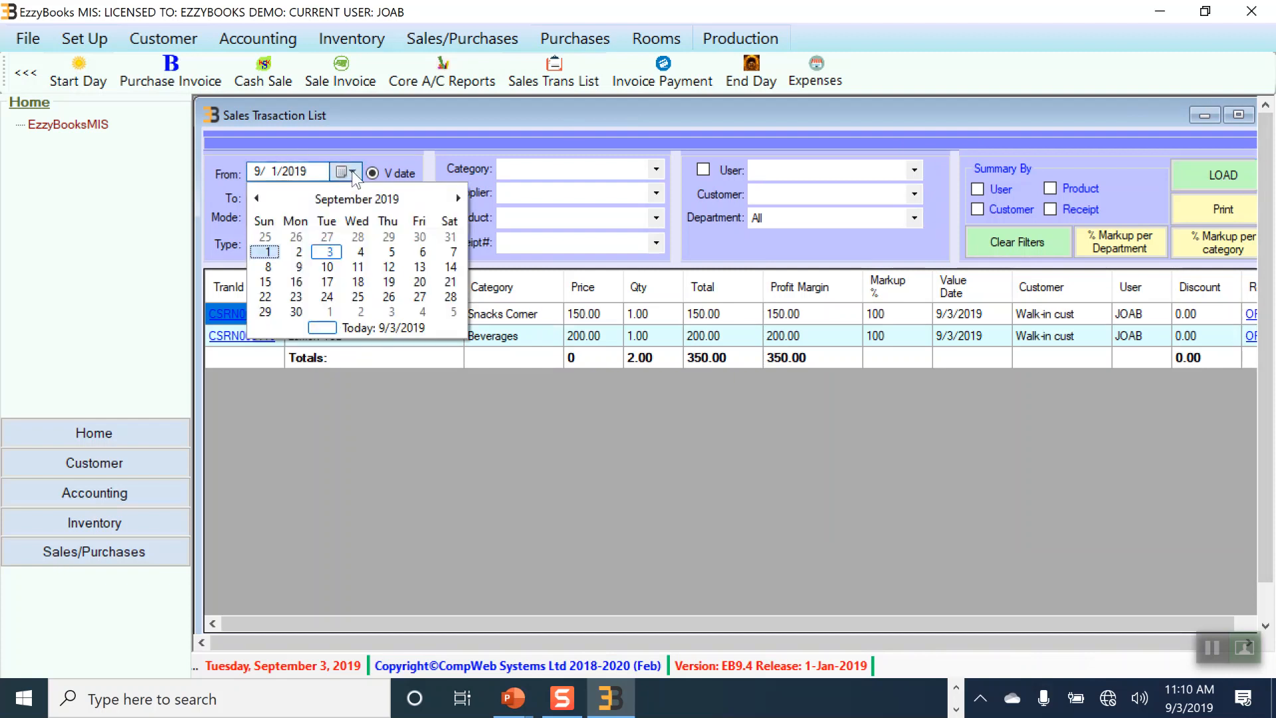
left_click(257, 198)
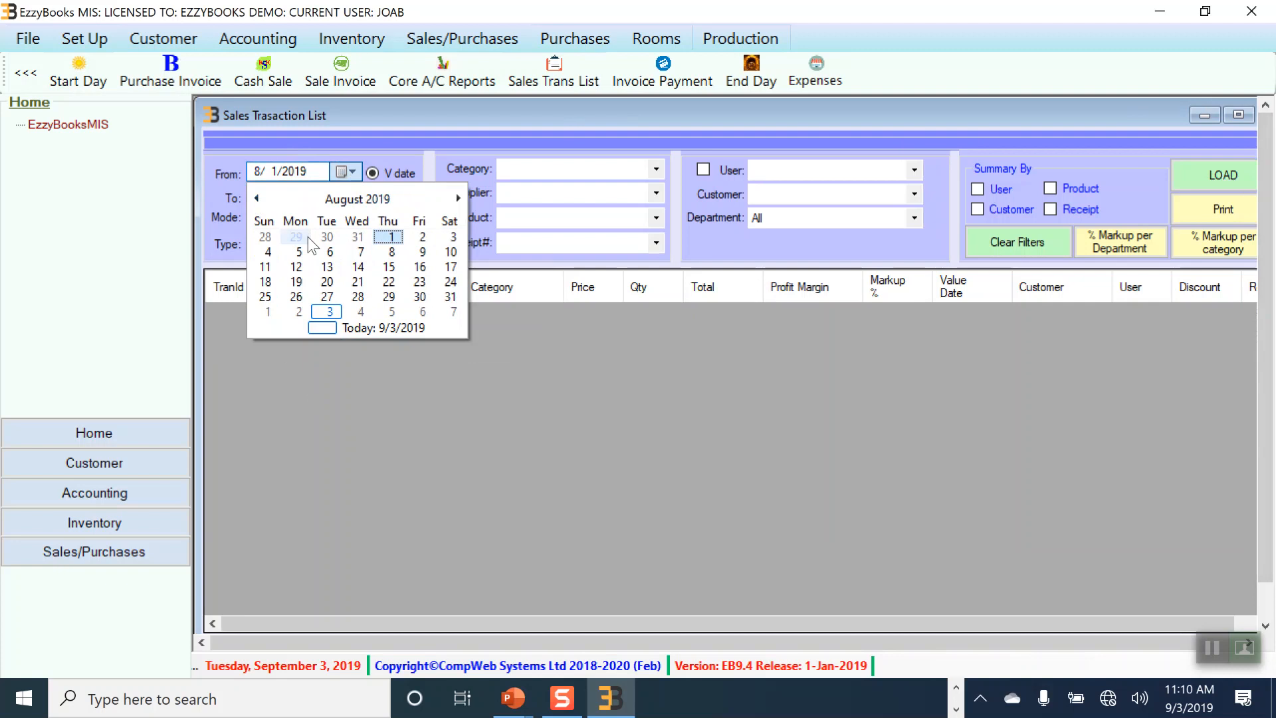
left_click(386, 237)
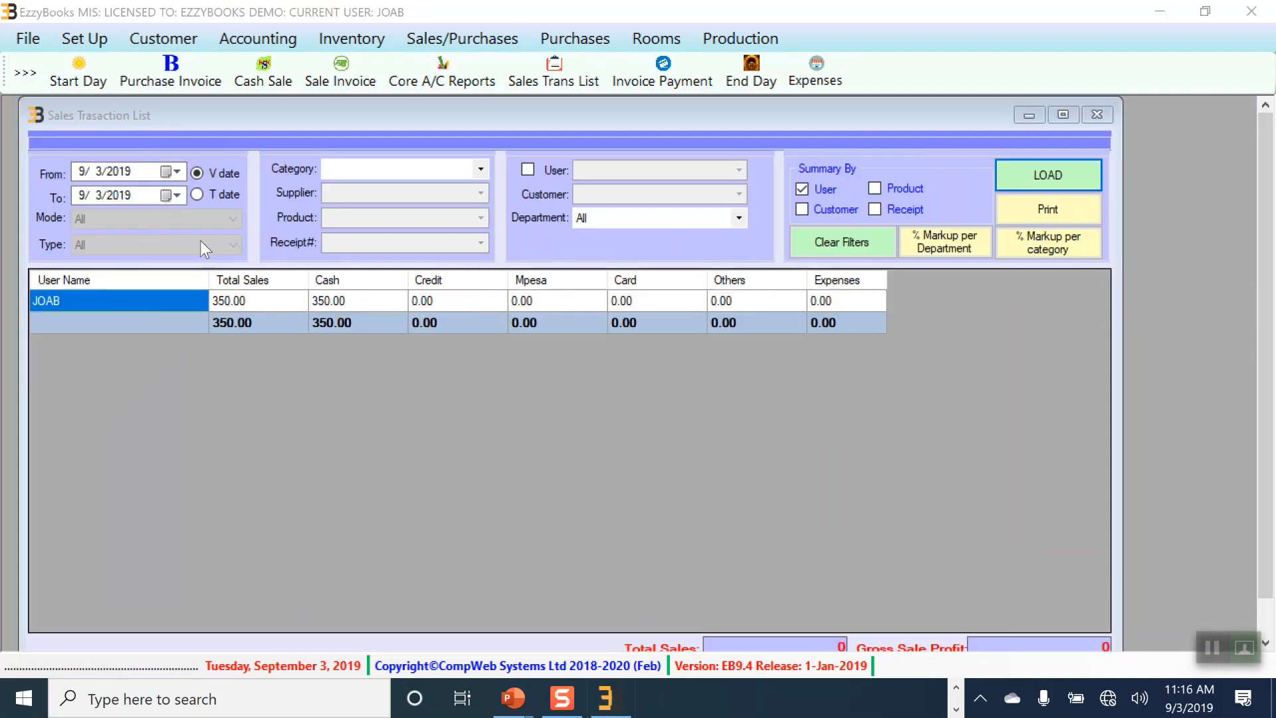
Step: Load the per-user sales summary starting from 8/1/2019
left_click(174, 171)
left_click(81, 198)
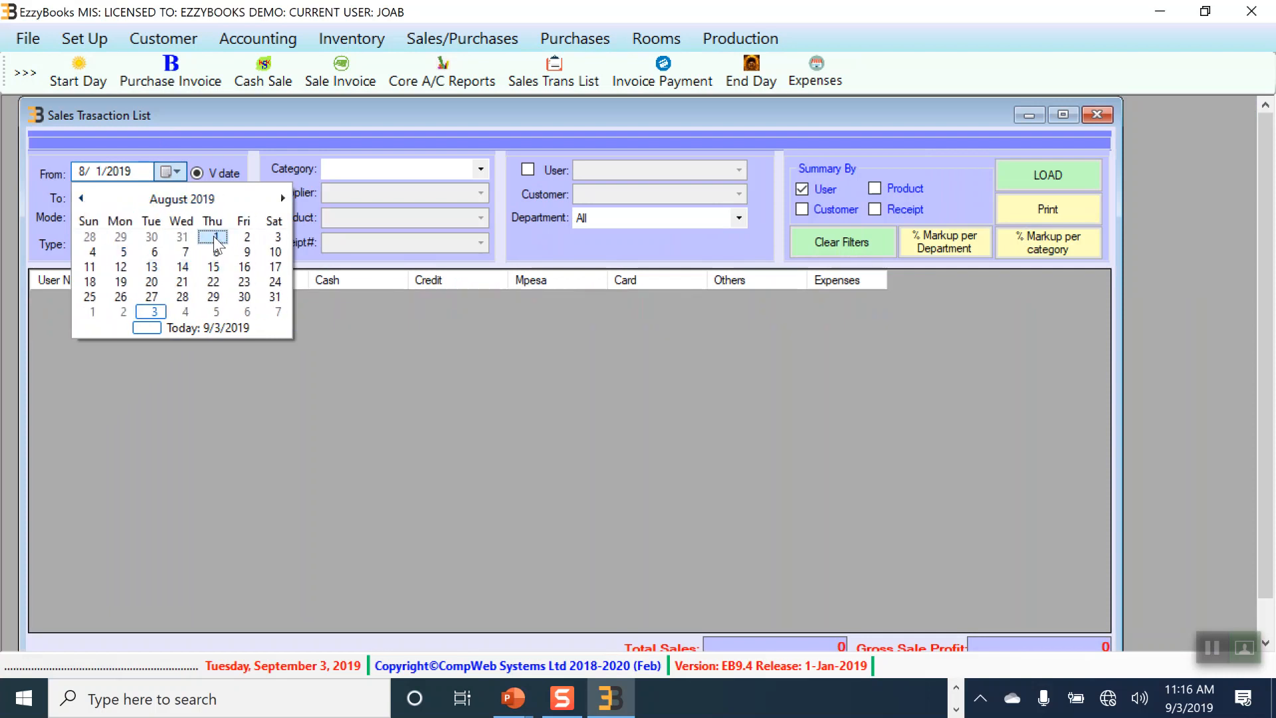
left_click(213, 236)
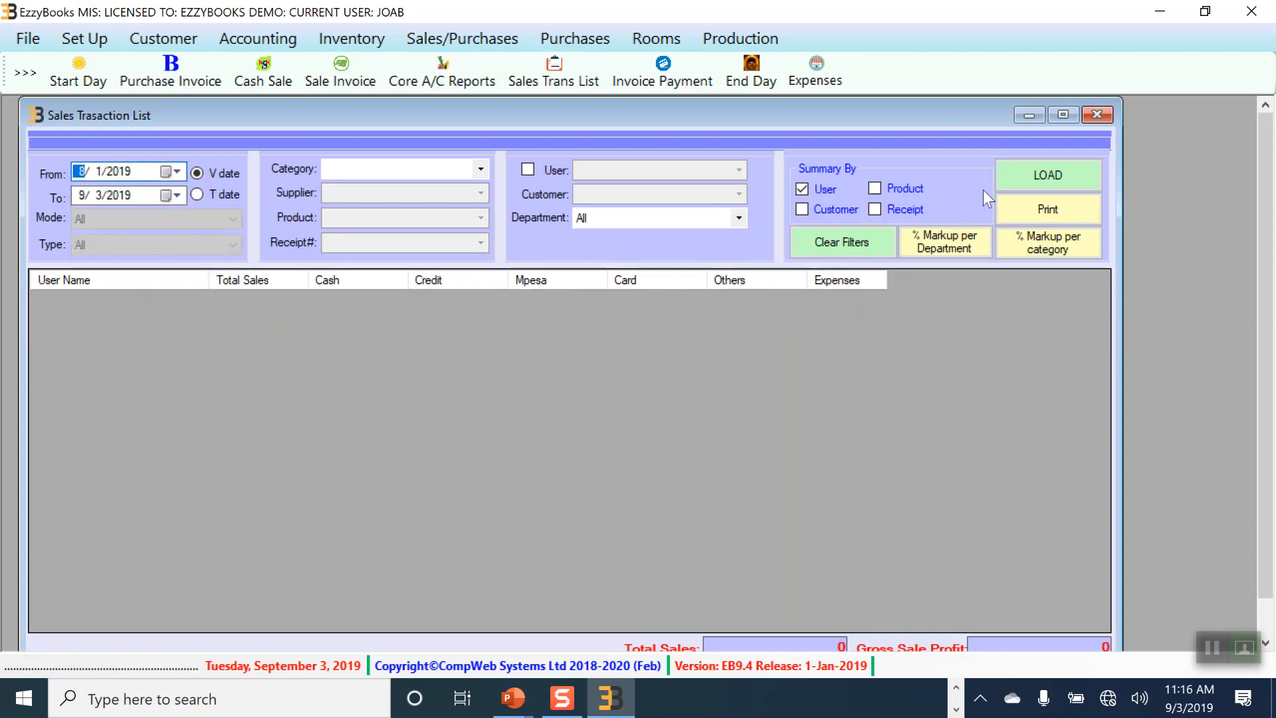
left_click(1042, 180)
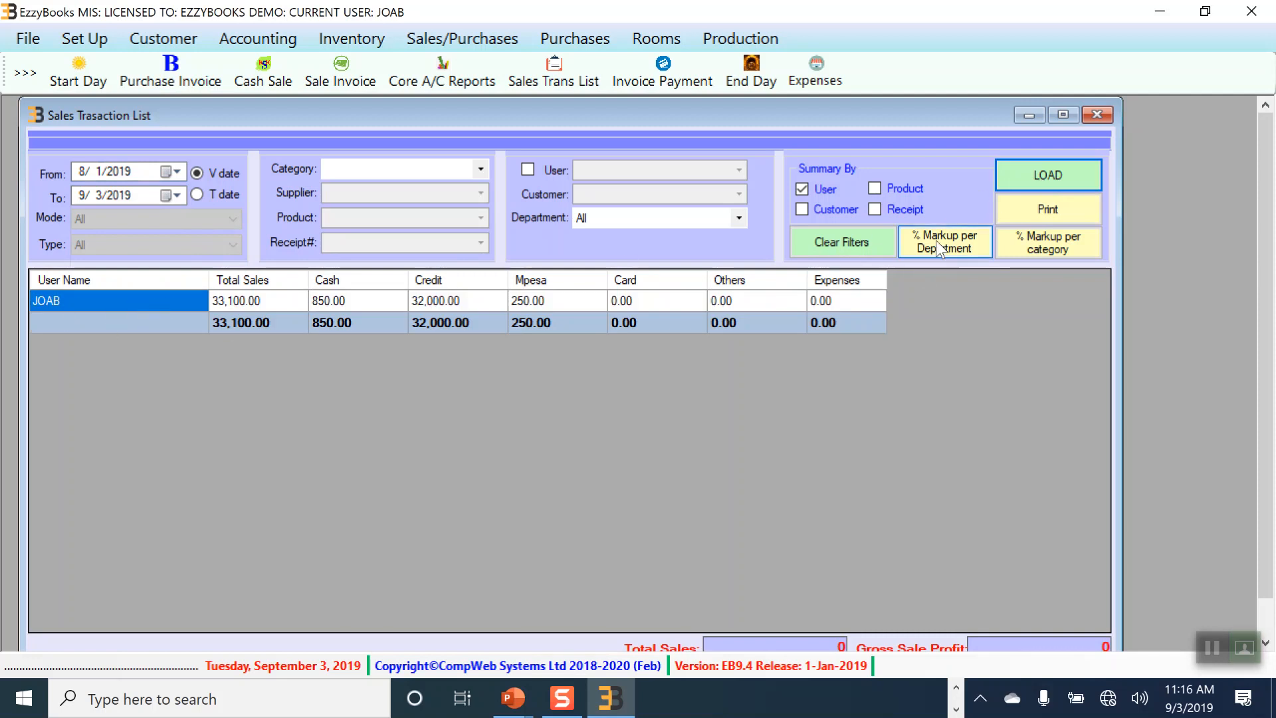
Step: Untick Summary By User and reload to list the eight detailed transactions
left_click(802, 189)
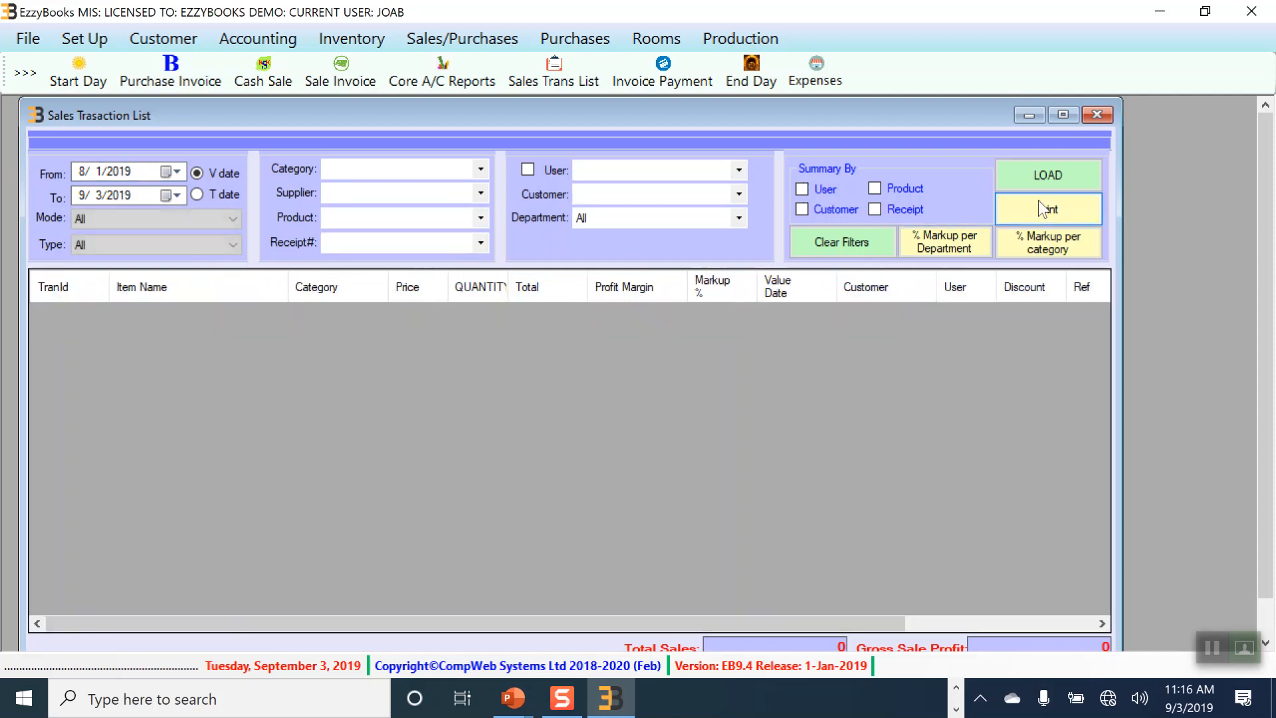
left_click(1067, 173)
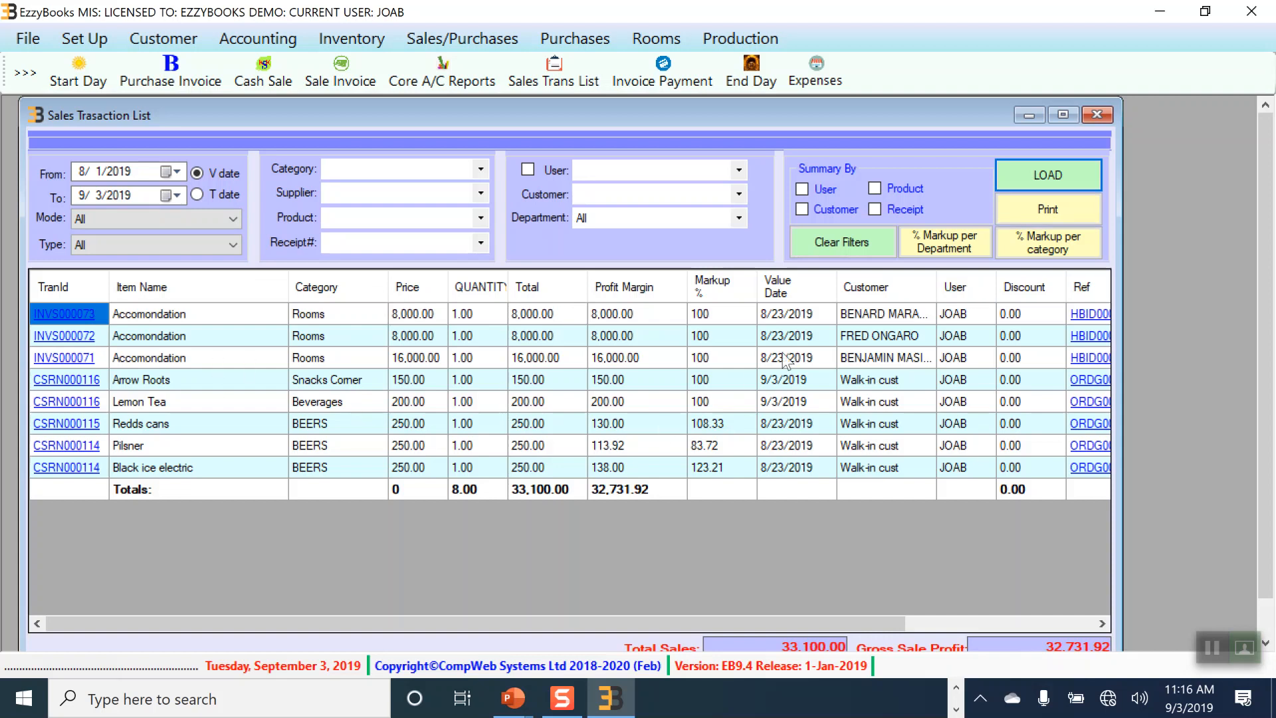
left_click(1000, 188)
Step: Preview the printable sales report, check its export formats, then close the preview and the list
left_click(1048, 210)
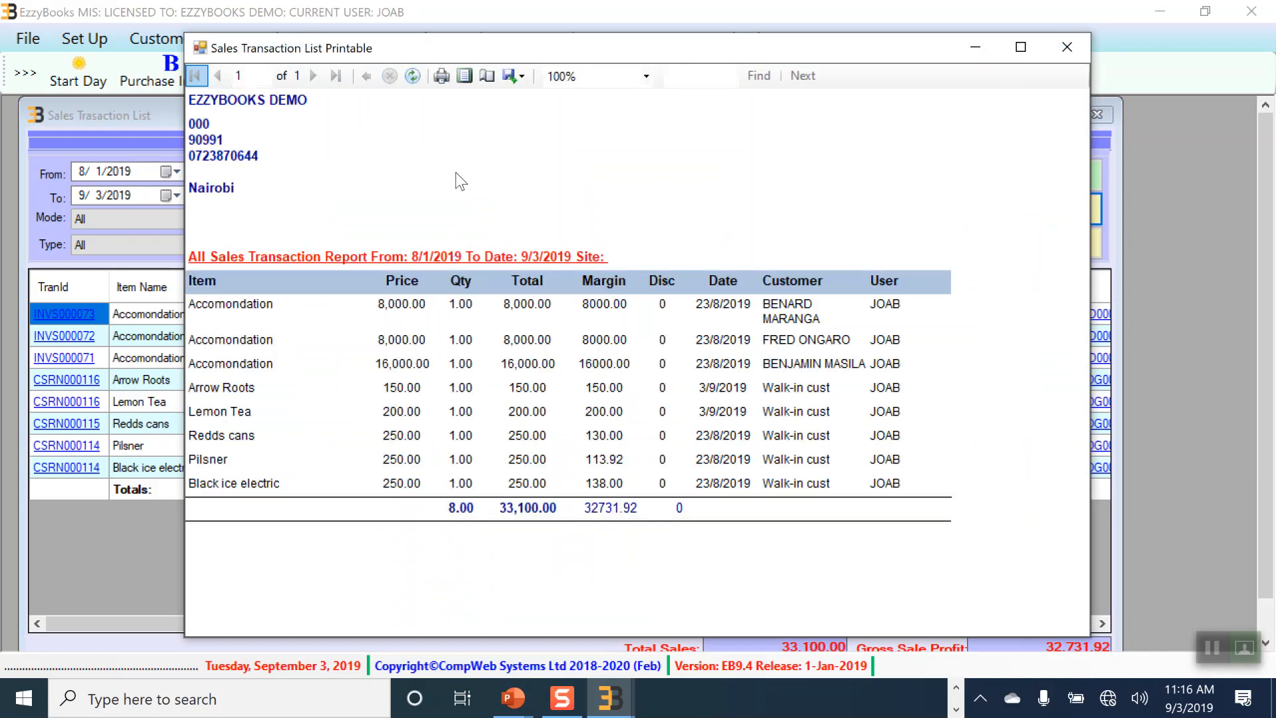
left_click(517, 77)
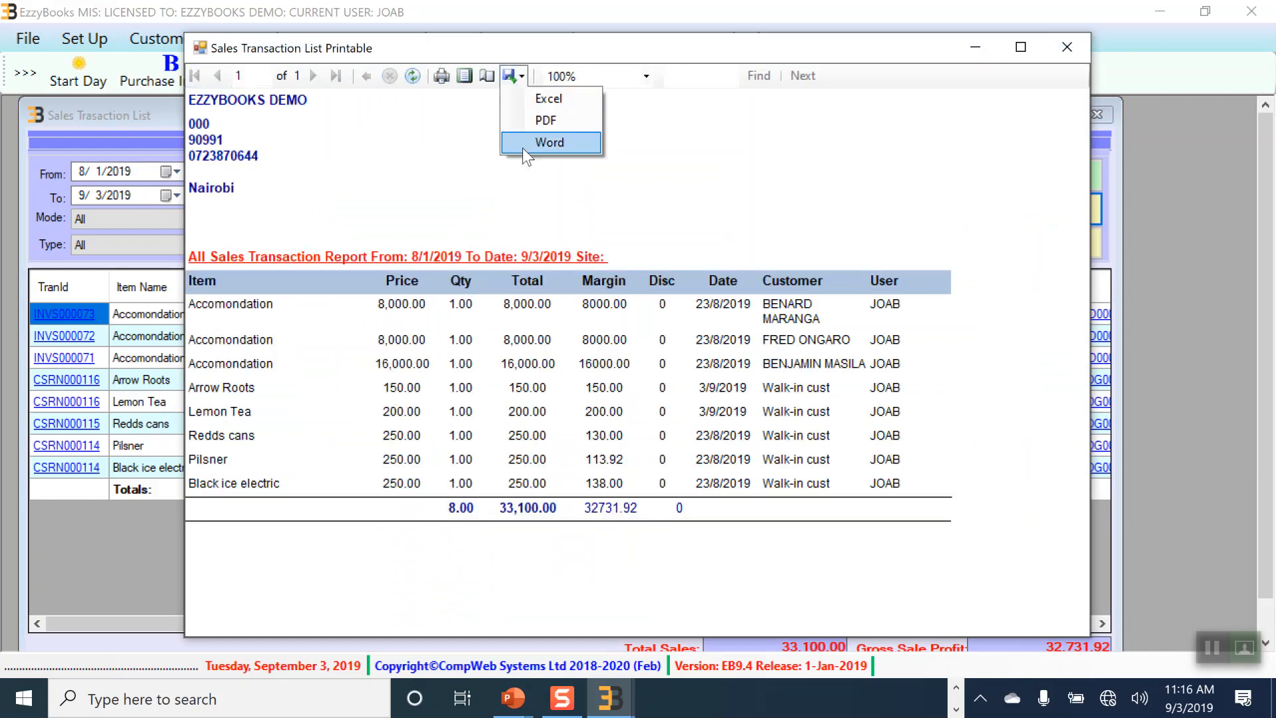
left_click(1070, 40)
left_click(1070, 41)
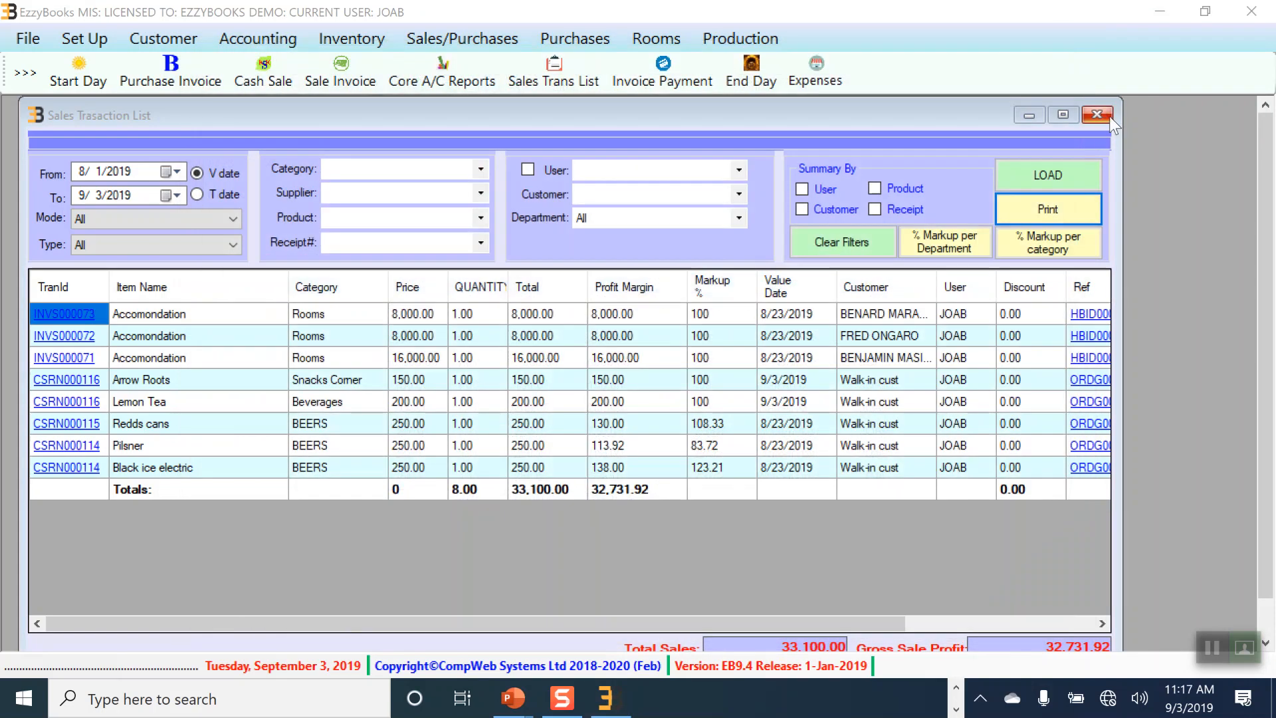
left_click(1097, 115)
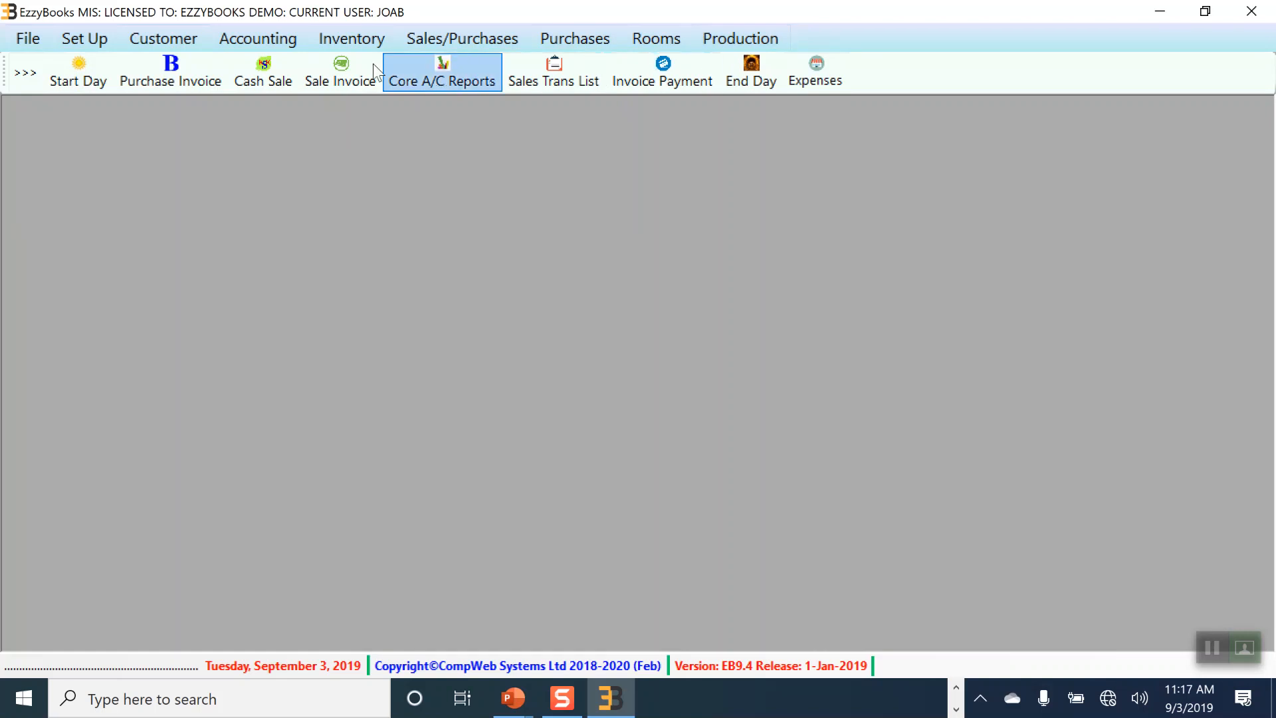
Step: Browse the File menu and its Utilities import items without choosing any, then open Set Up
left_click(32, 39)
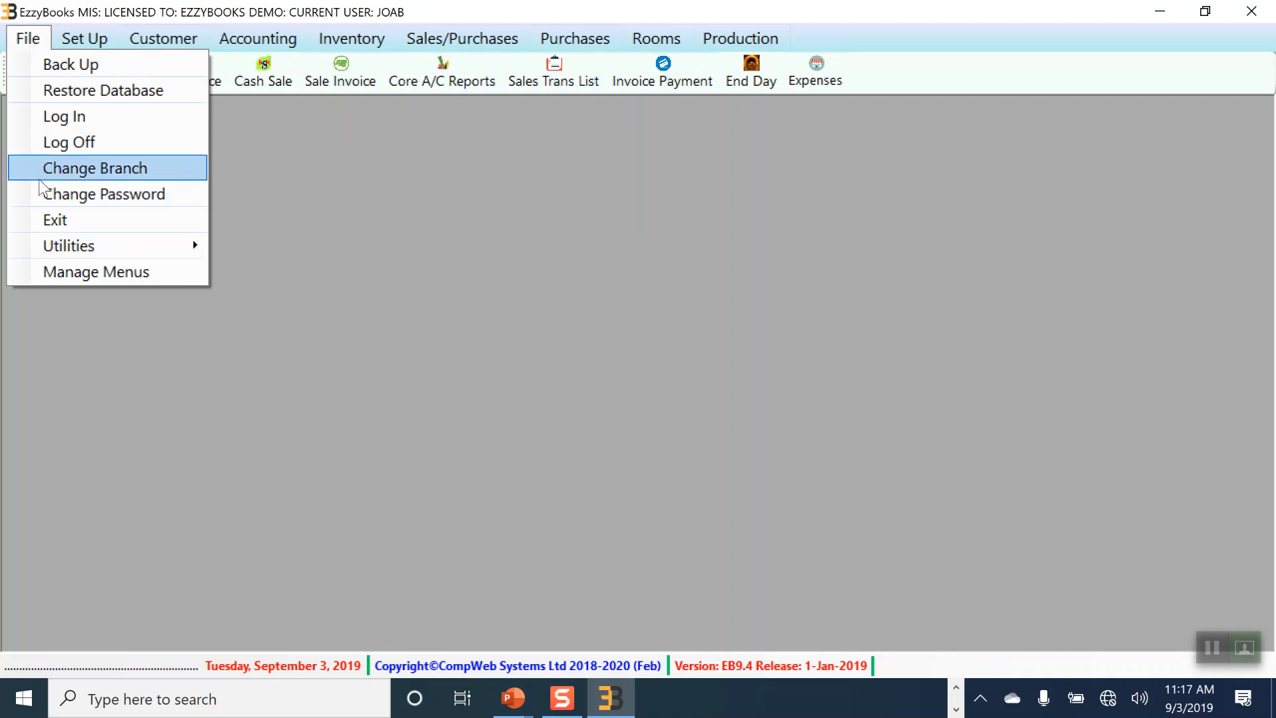
left_click(375, 206)
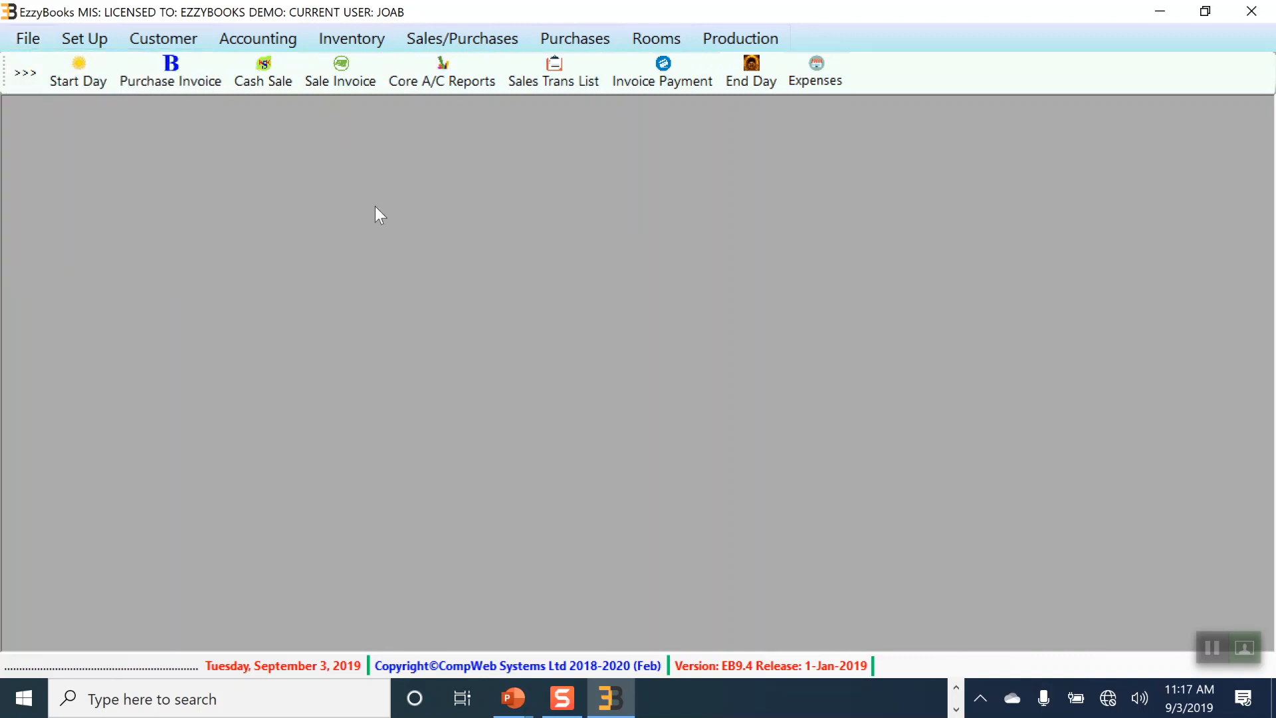
left_click(30, 41)
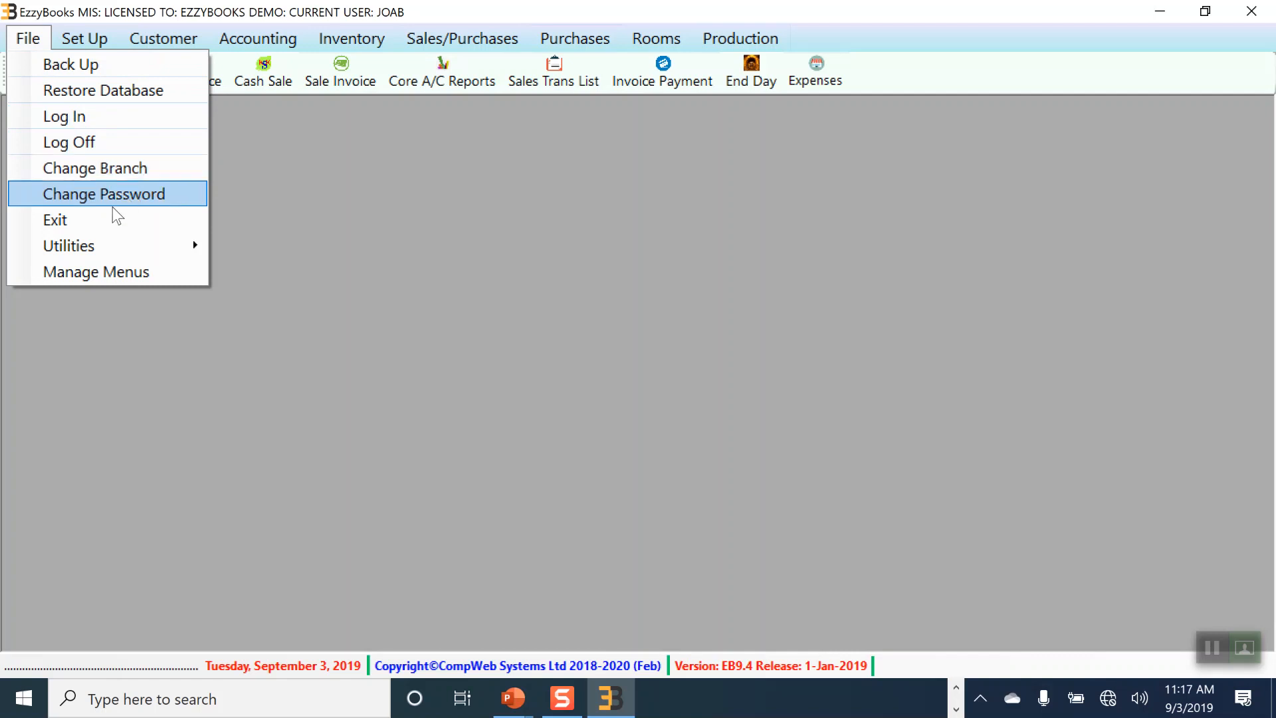
mouse_move(91, 257)
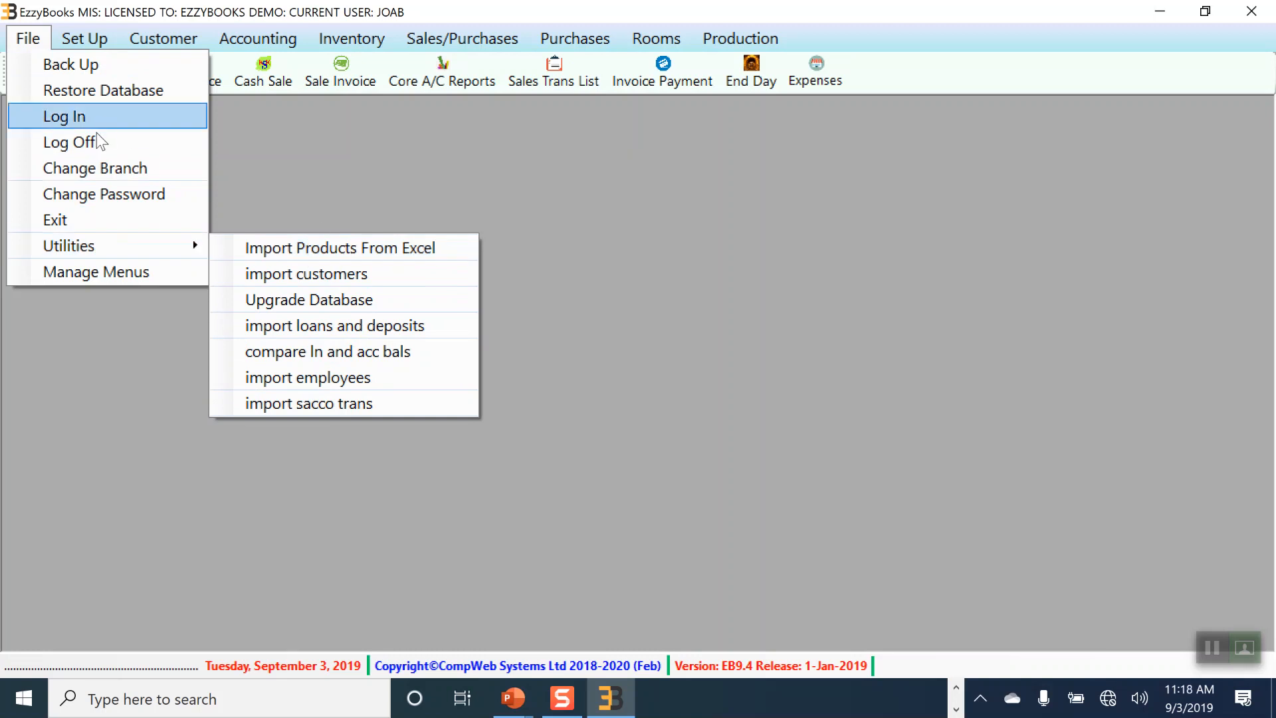
left_click(376, 208)
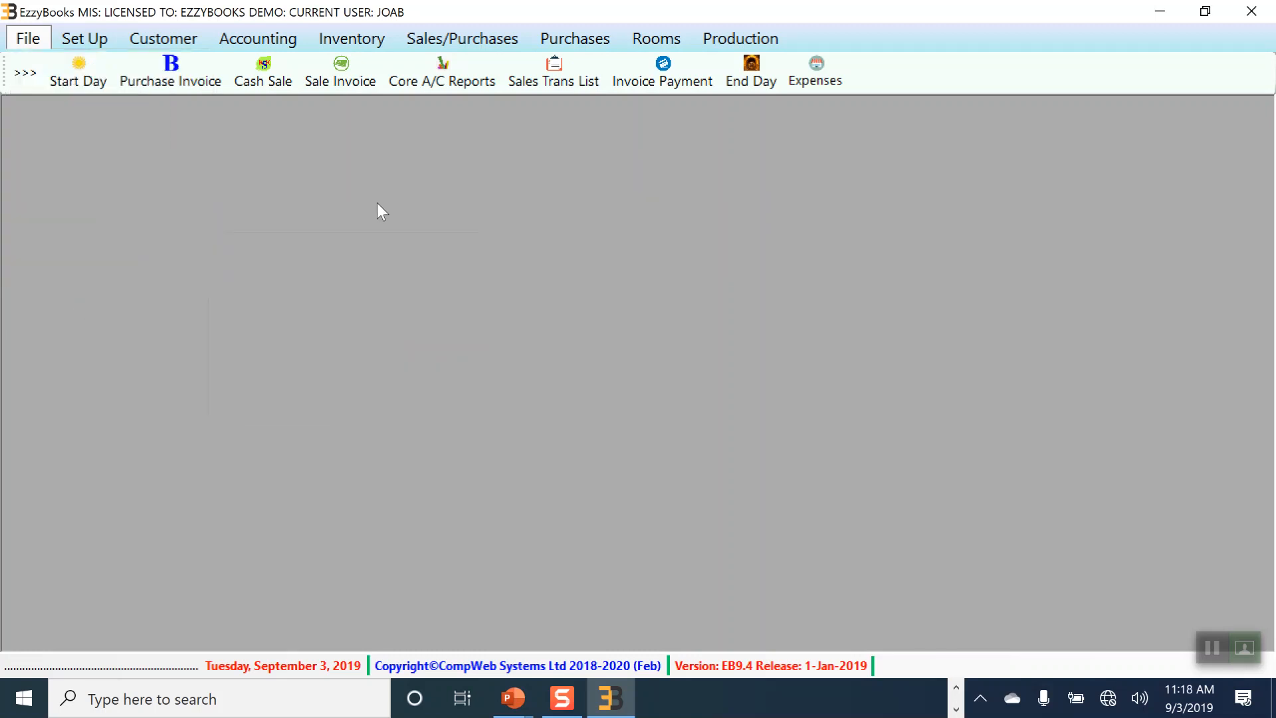
left_click(84, 38)
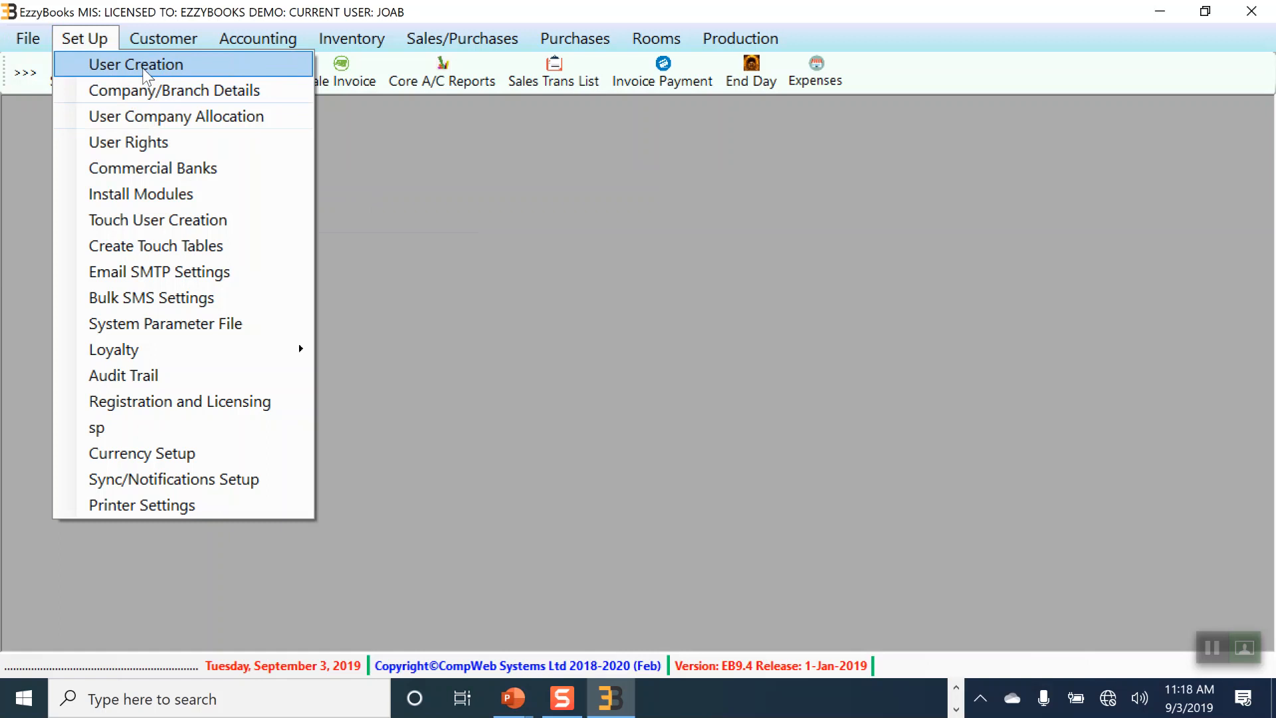
Step: Look up the cashier's rights in User Rights, confirming Cash Sale is not allowed, then close it
left_click(133, 147)
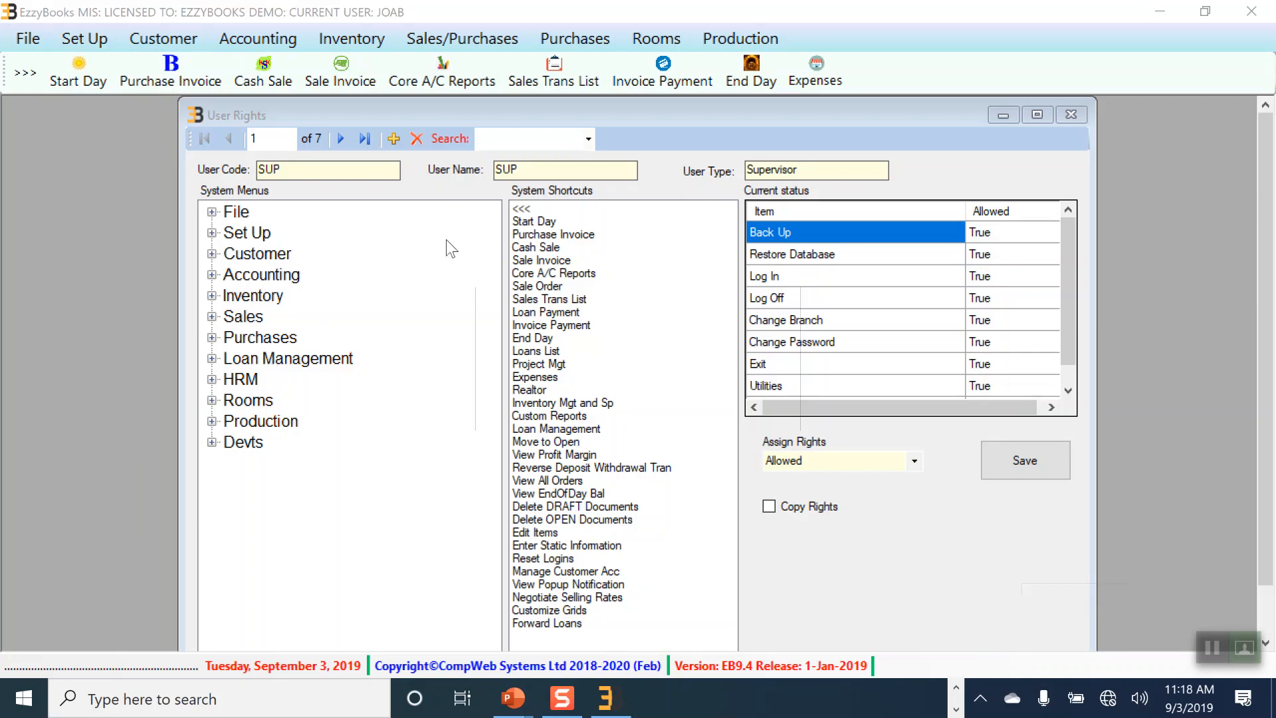
left_click(588, 139)
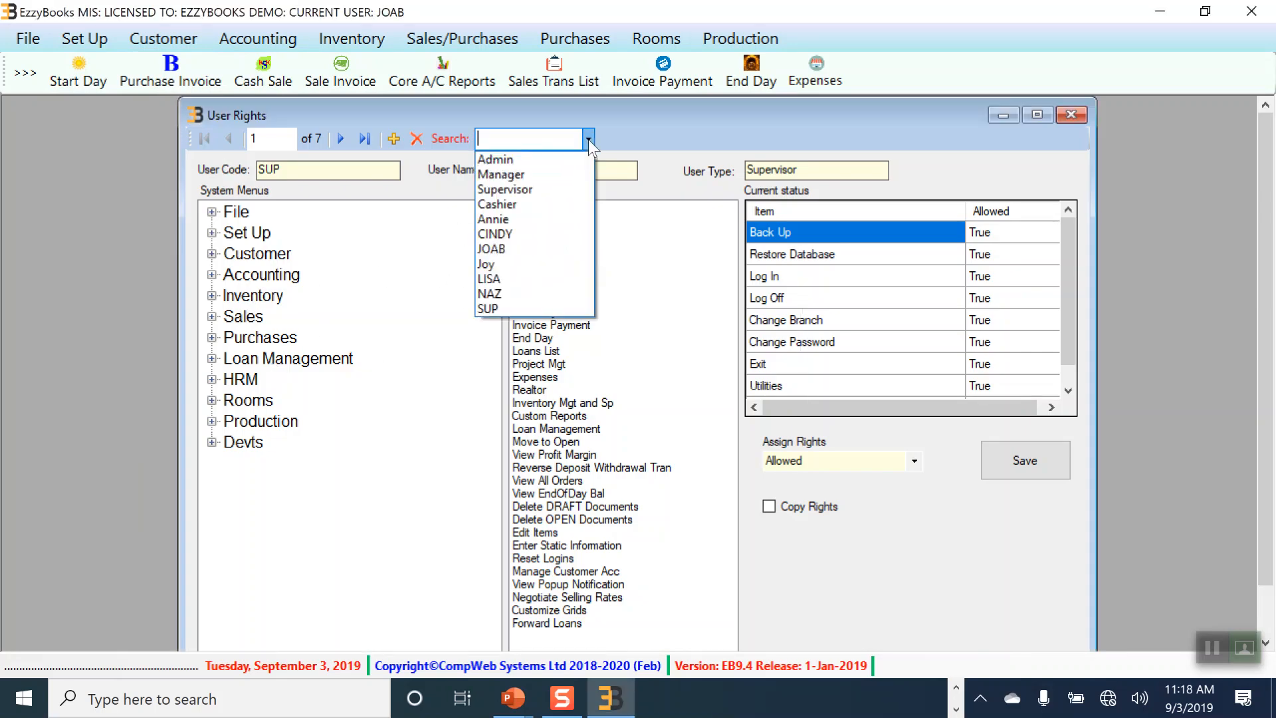
left_click(507, 234)
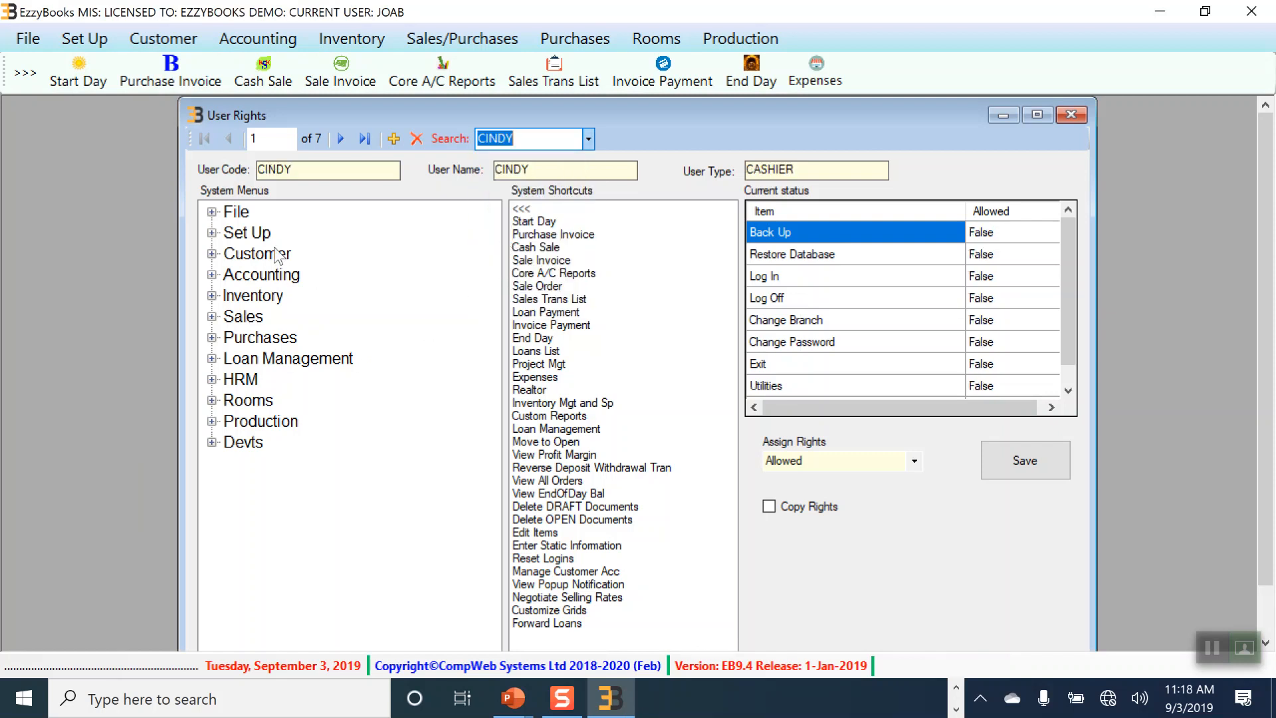
left_click(539, 248)
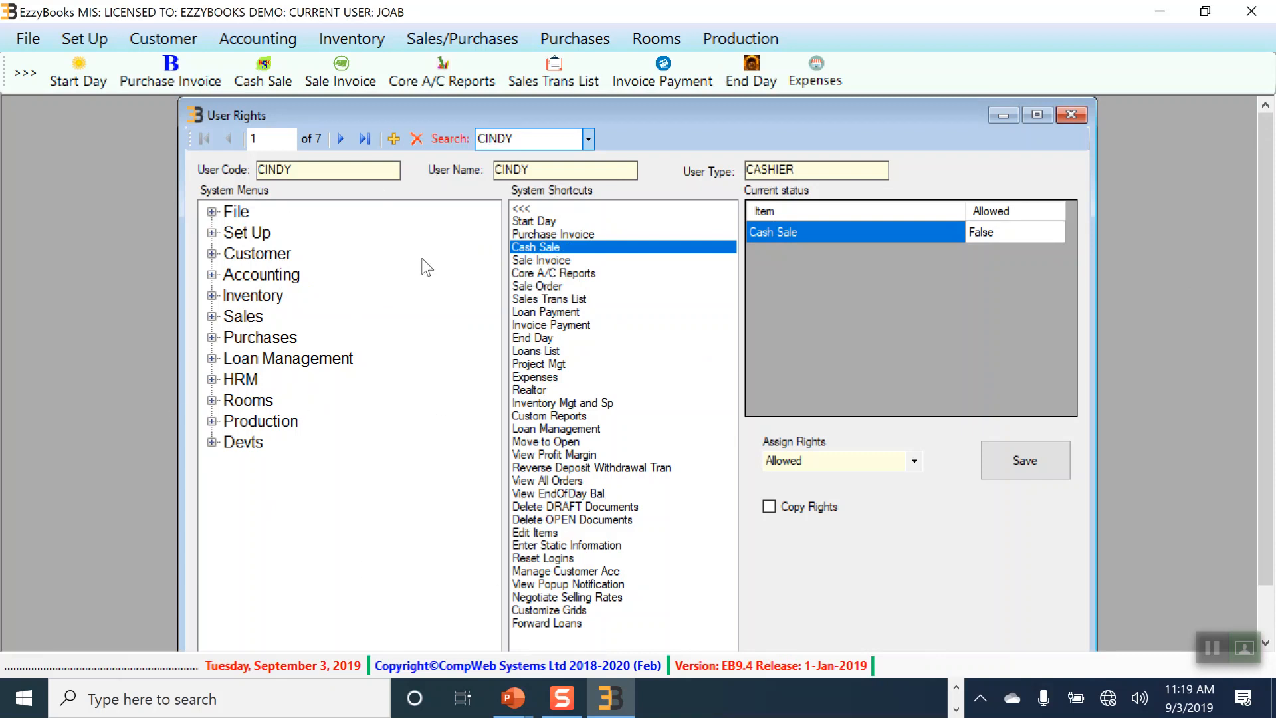
left_click(1073, 112)
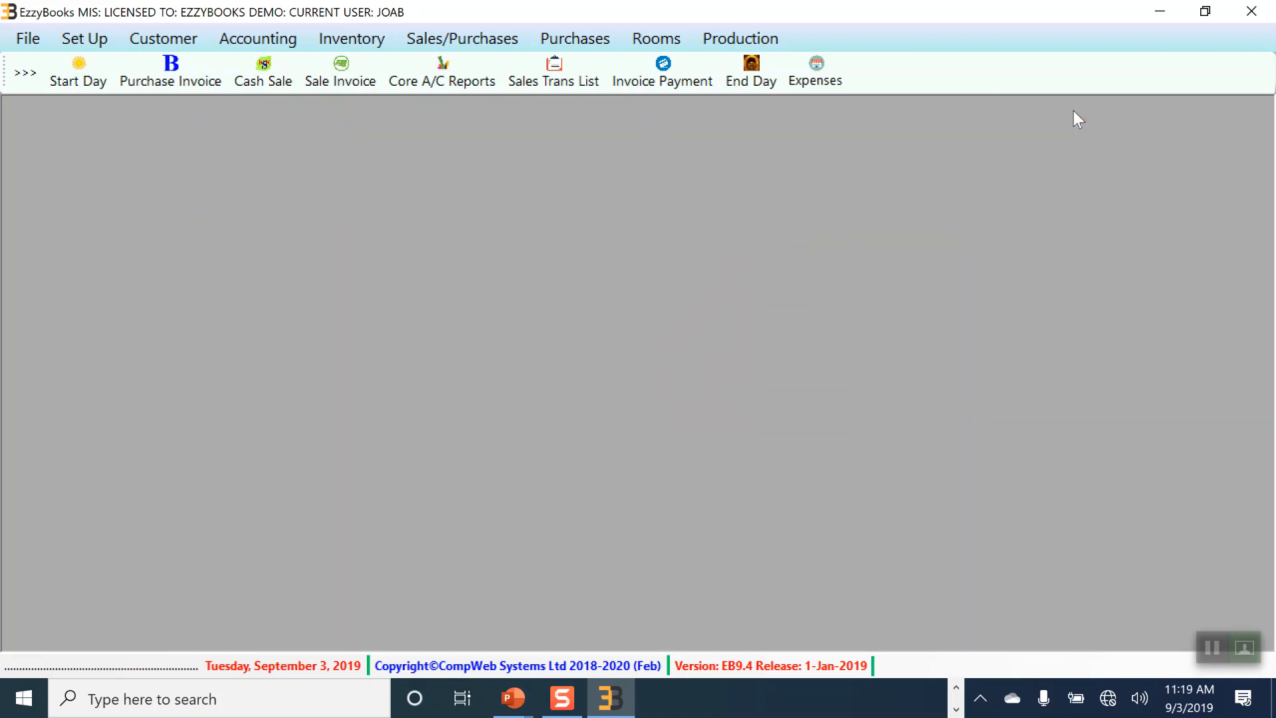
Step: Open Audit Trail from Set Up after glancing at the Loyalty submenu
left_click(103, 38)
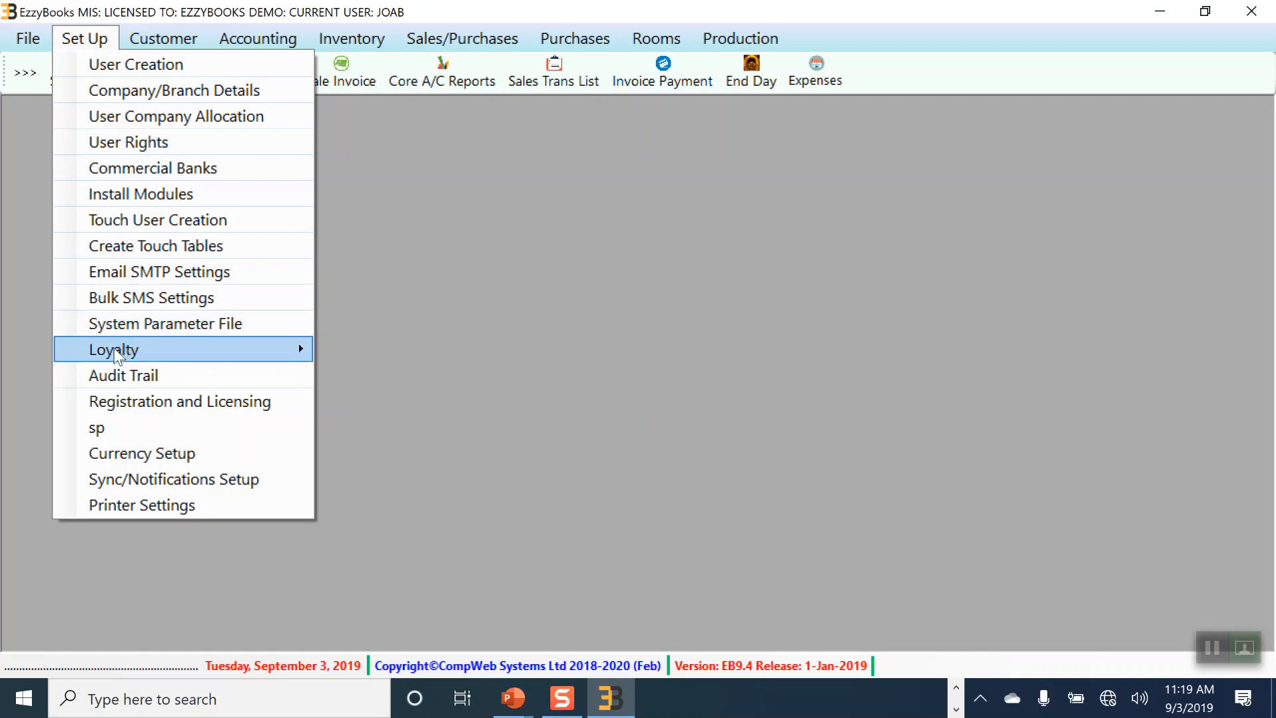
mouse_move(160, 350)
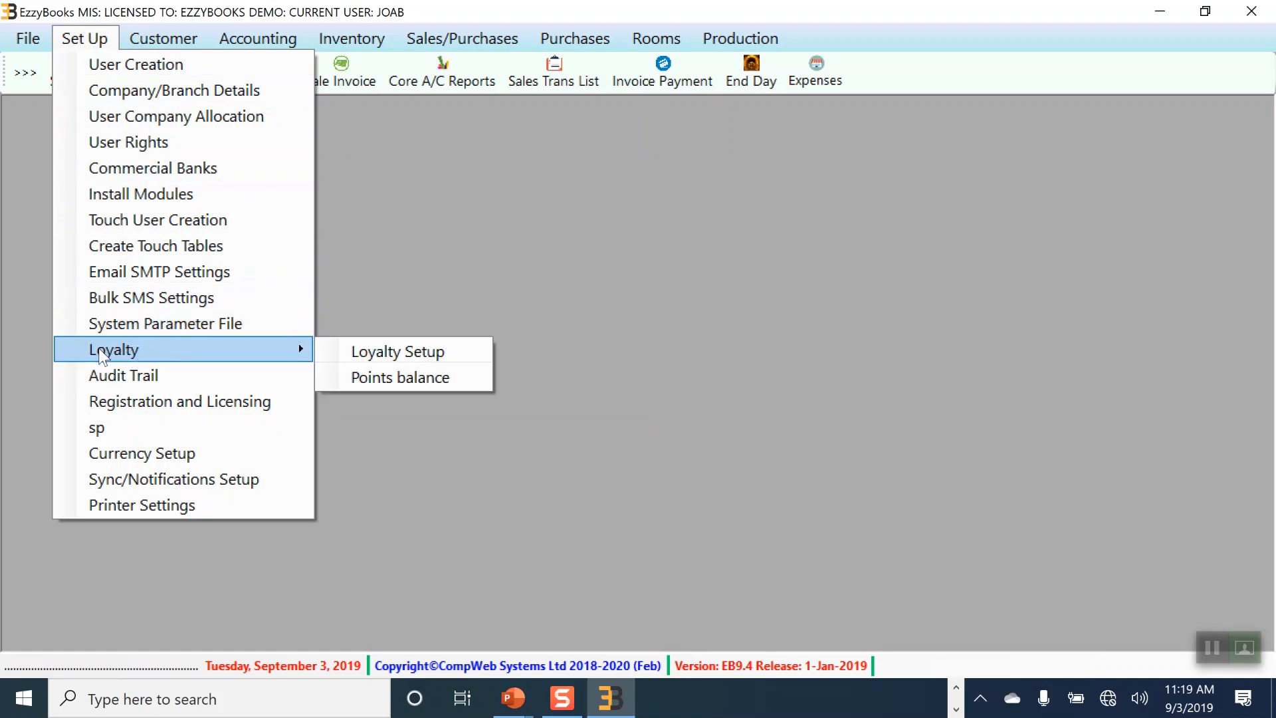
left_click(111, 377)
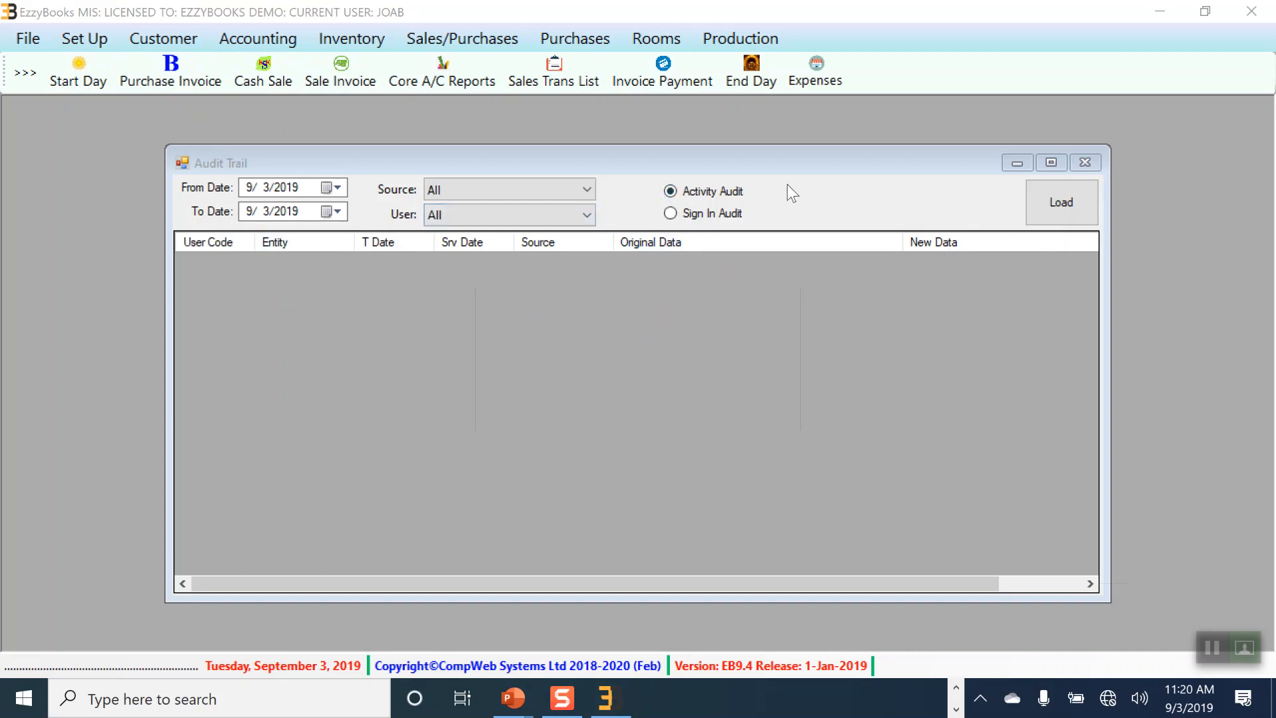
Step: Load the 9/3/2019 activity audit and scroll through the phone change and User Rights edits
left_click(1085, 209)
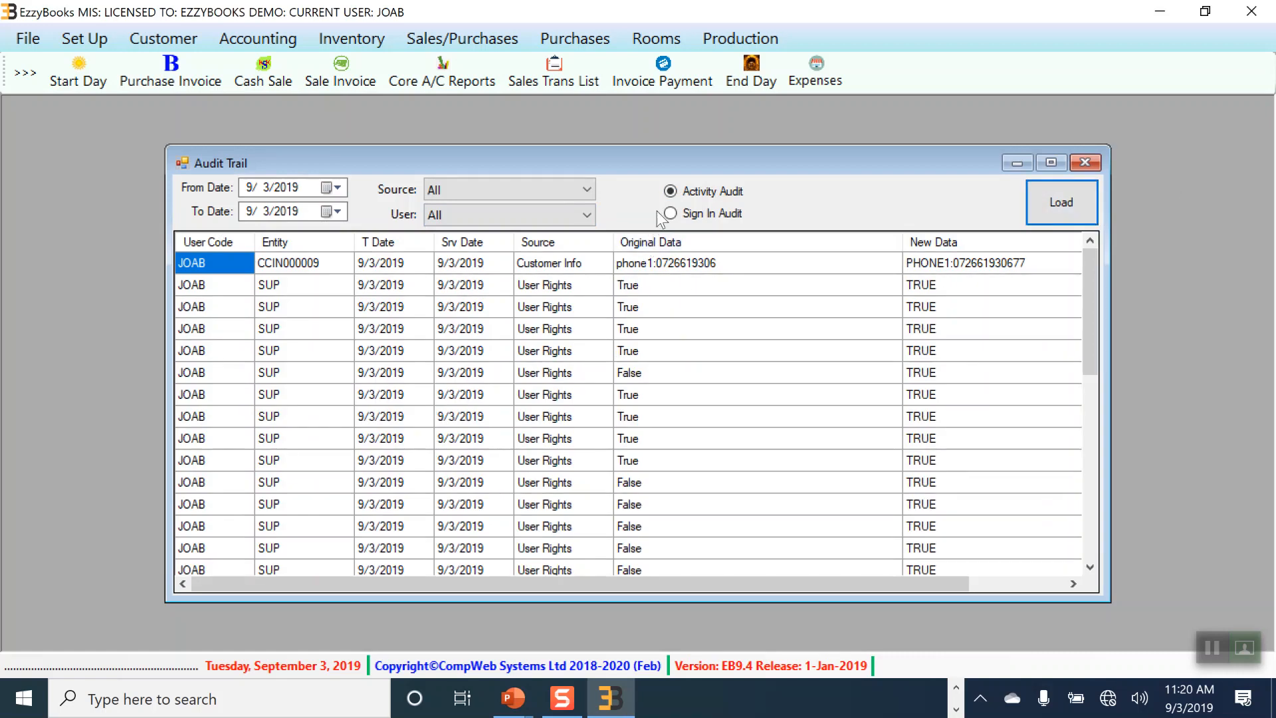
left_click_drag(1087, 286, 1112, 225)
left_click(141, 40)
Step: Change the selected customer's phone number in Customer Info, save it, and reload the Audit Trail
left_click(183, 91)
left_click(344, 232)
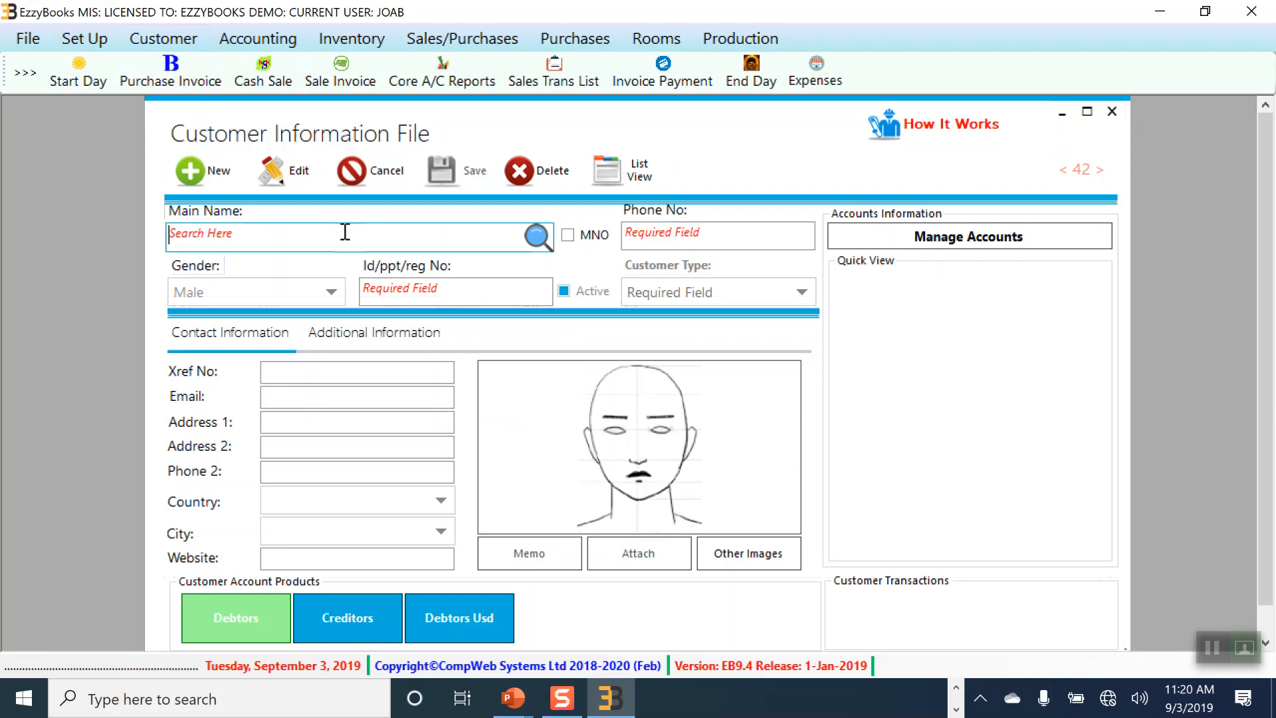
left_click(316, 302)
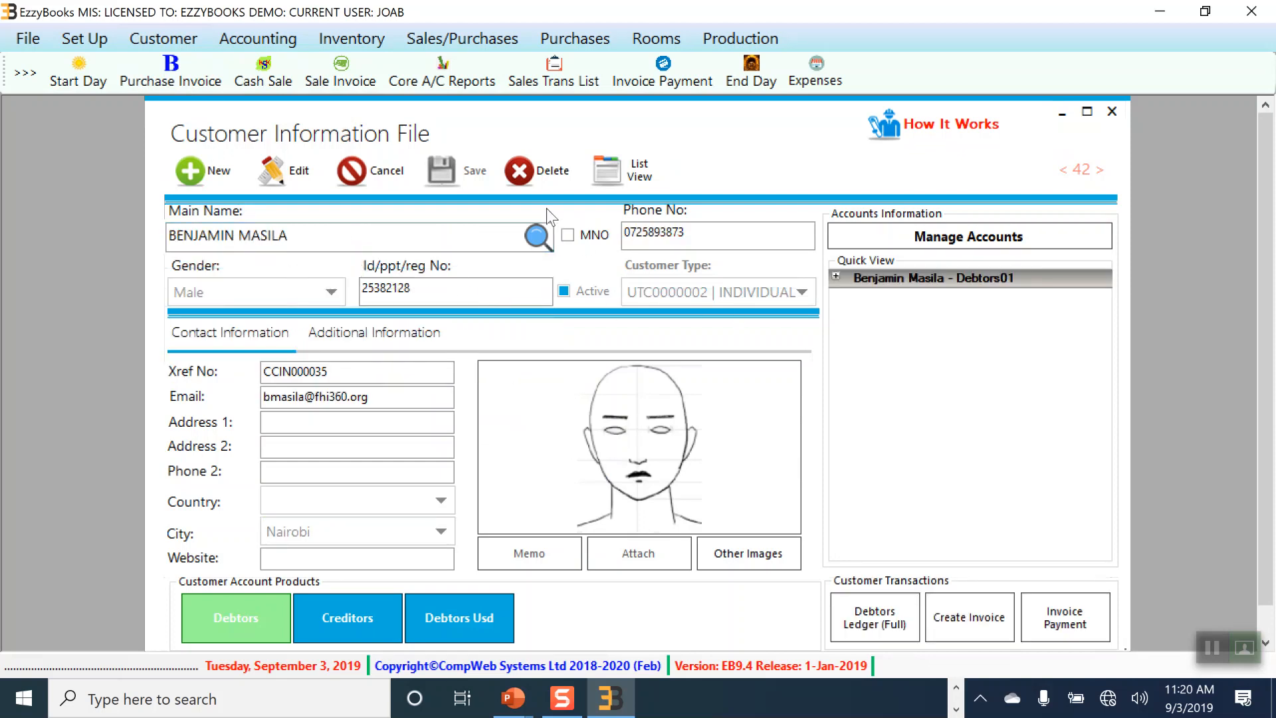
left_click(301, 176)
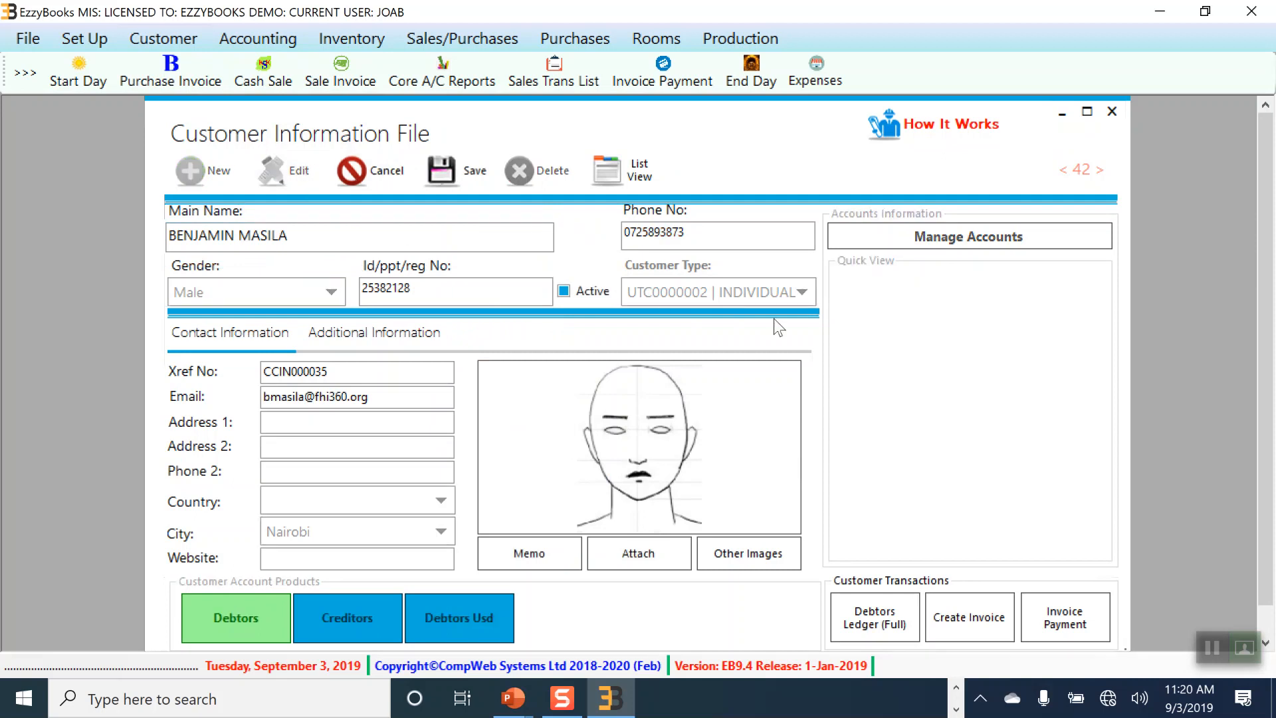
left_click(705, 236)
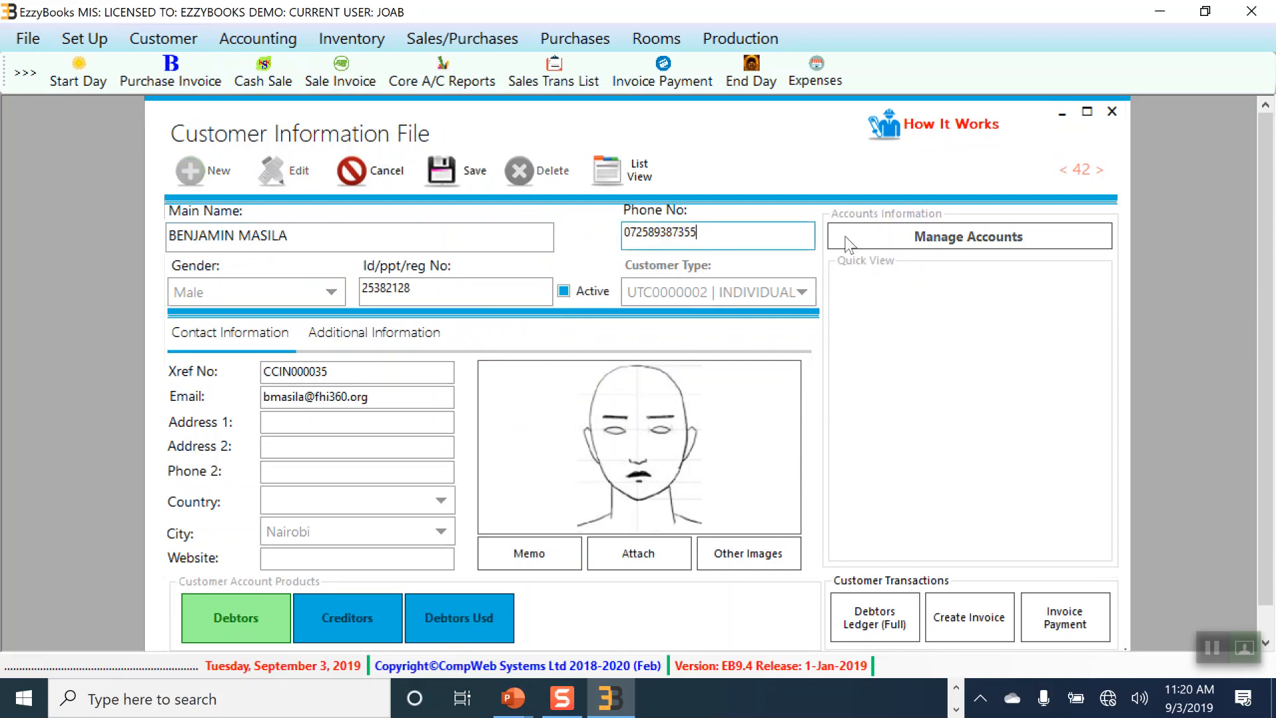
left_click(488, 176)
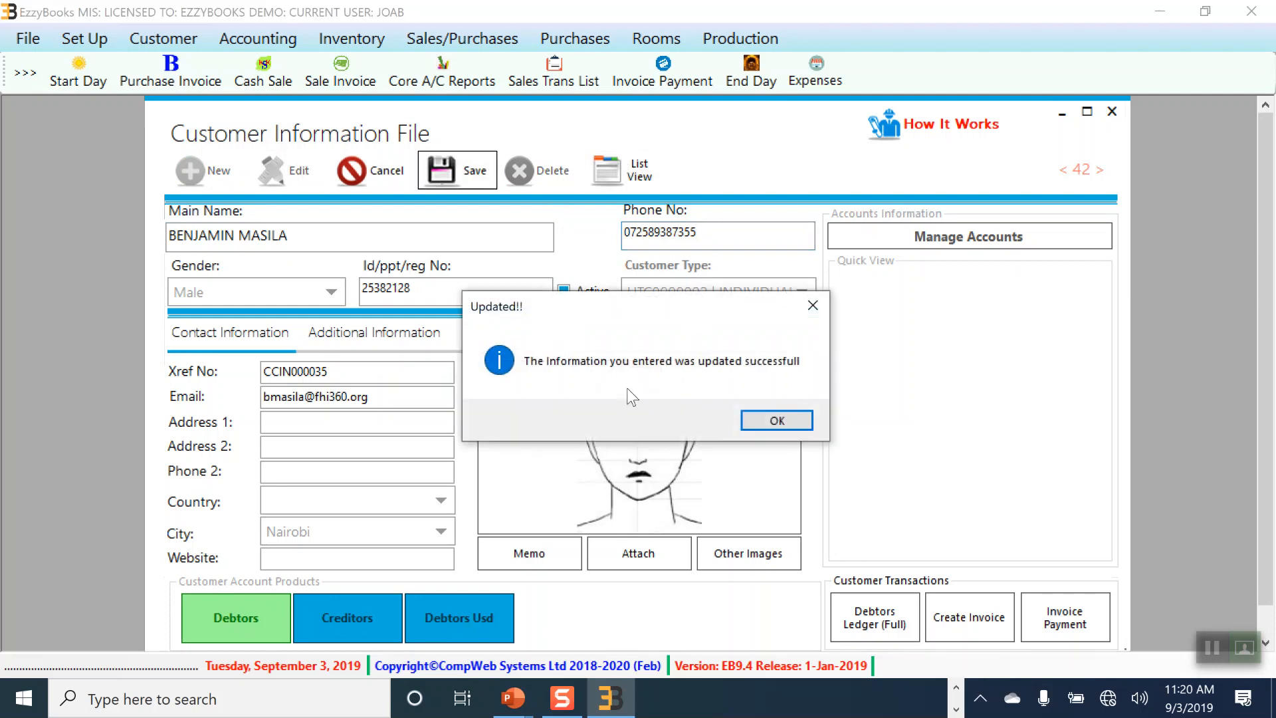
left_click(758, 423)
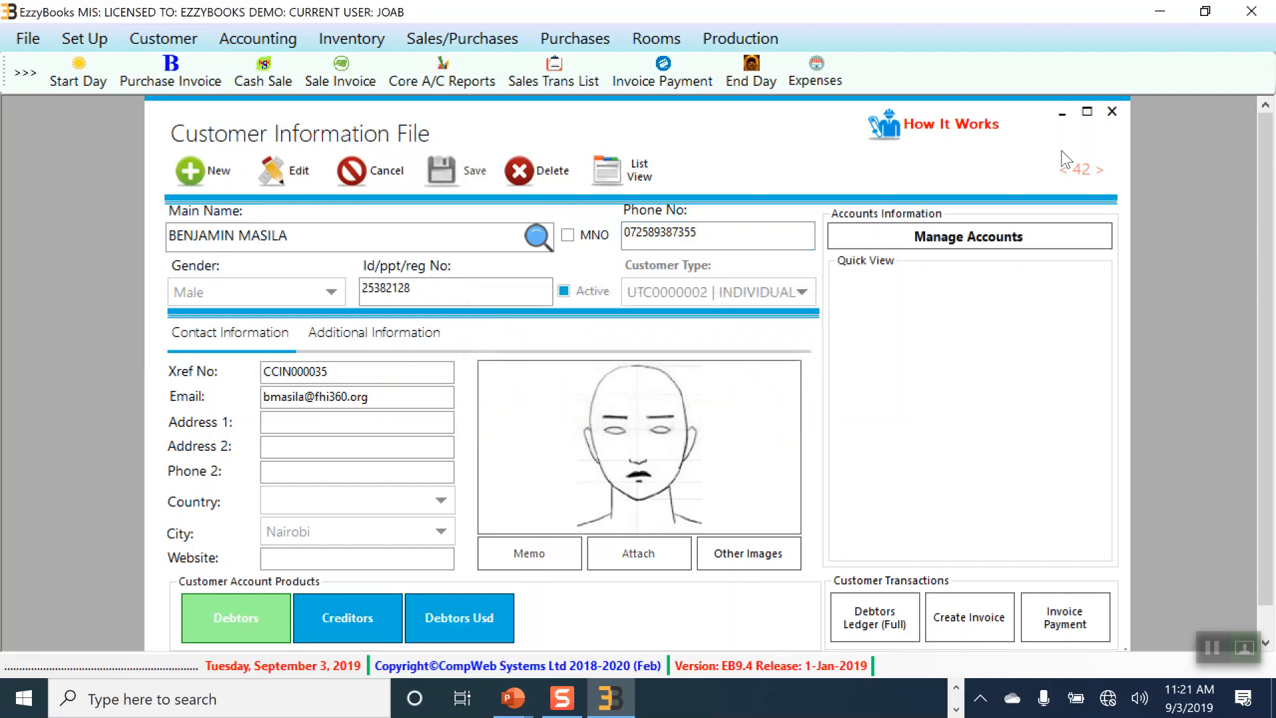
left_click(1062, 114)
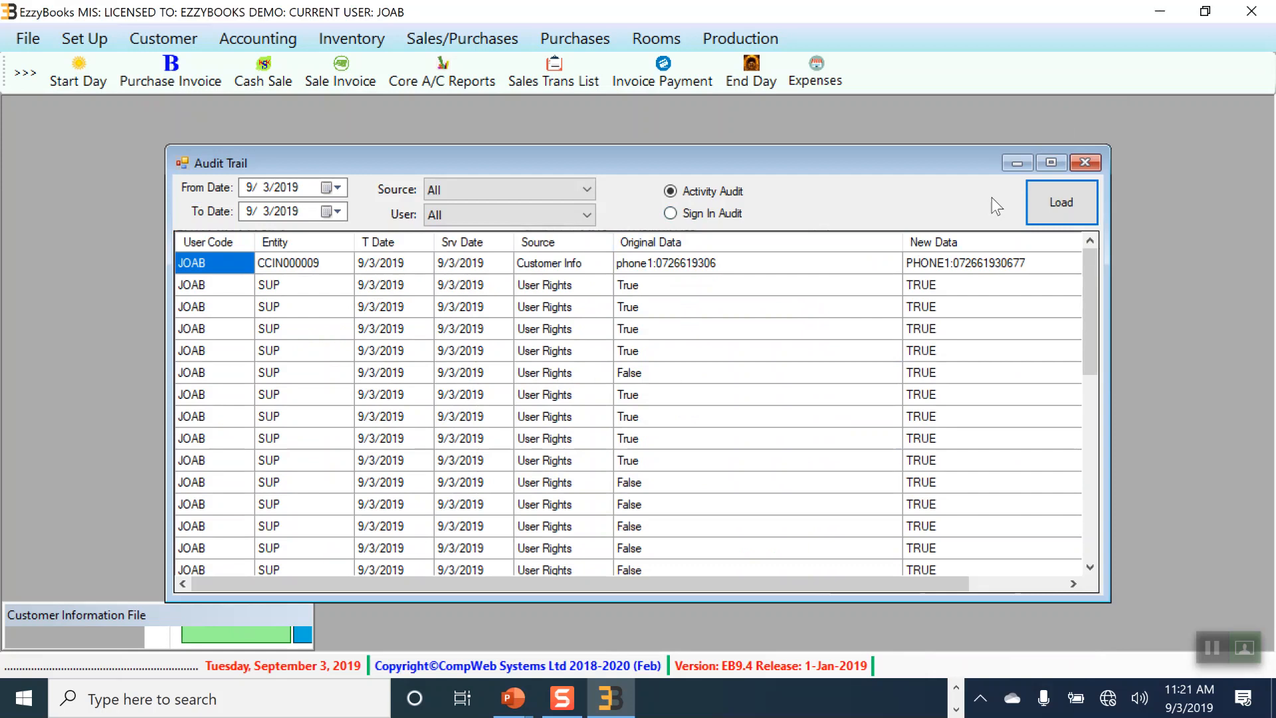
left_click(1061, 203)
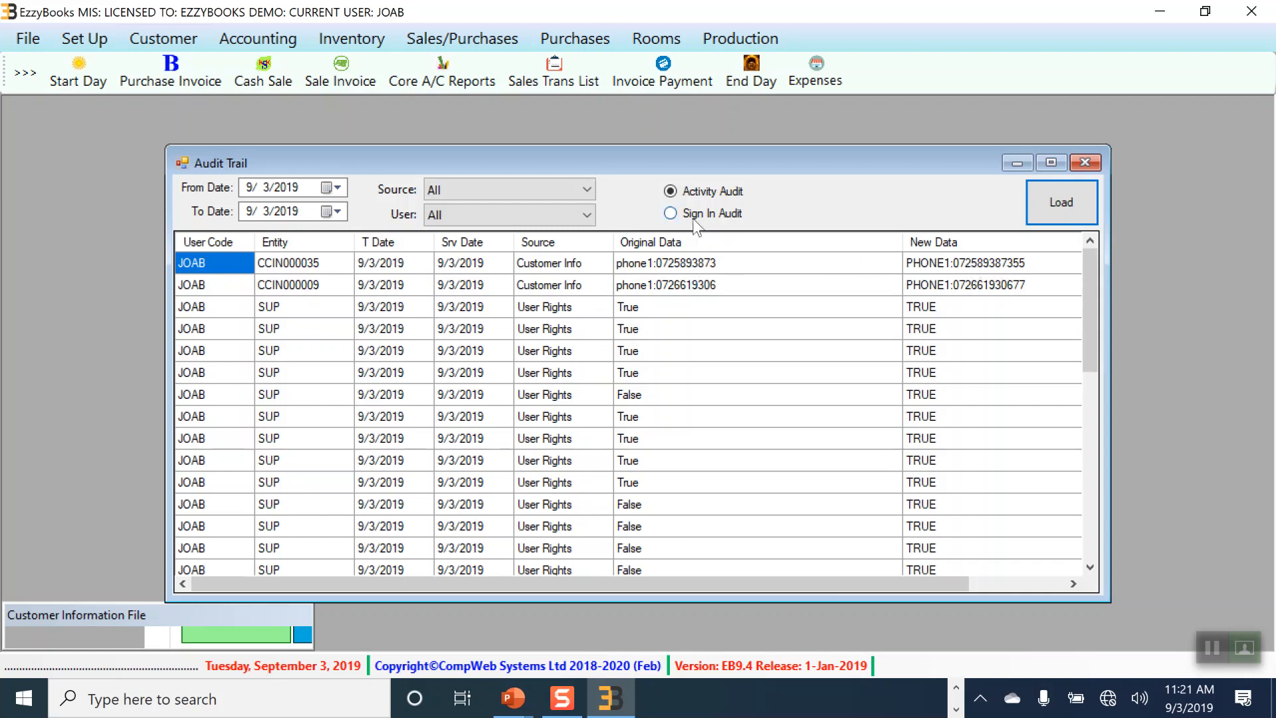
Step: Switch the Audit Trail to Sign In Audit to review login records, then close it
left_click(670, 212)
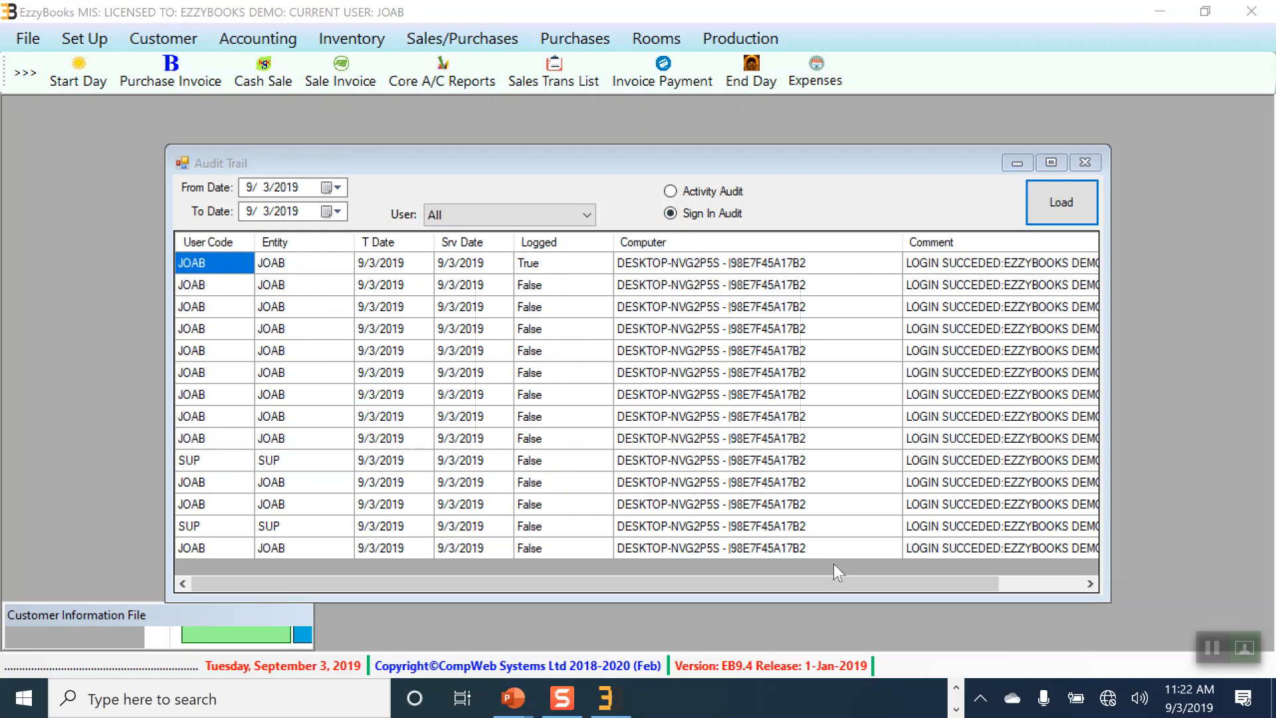
left_click(784, 568)
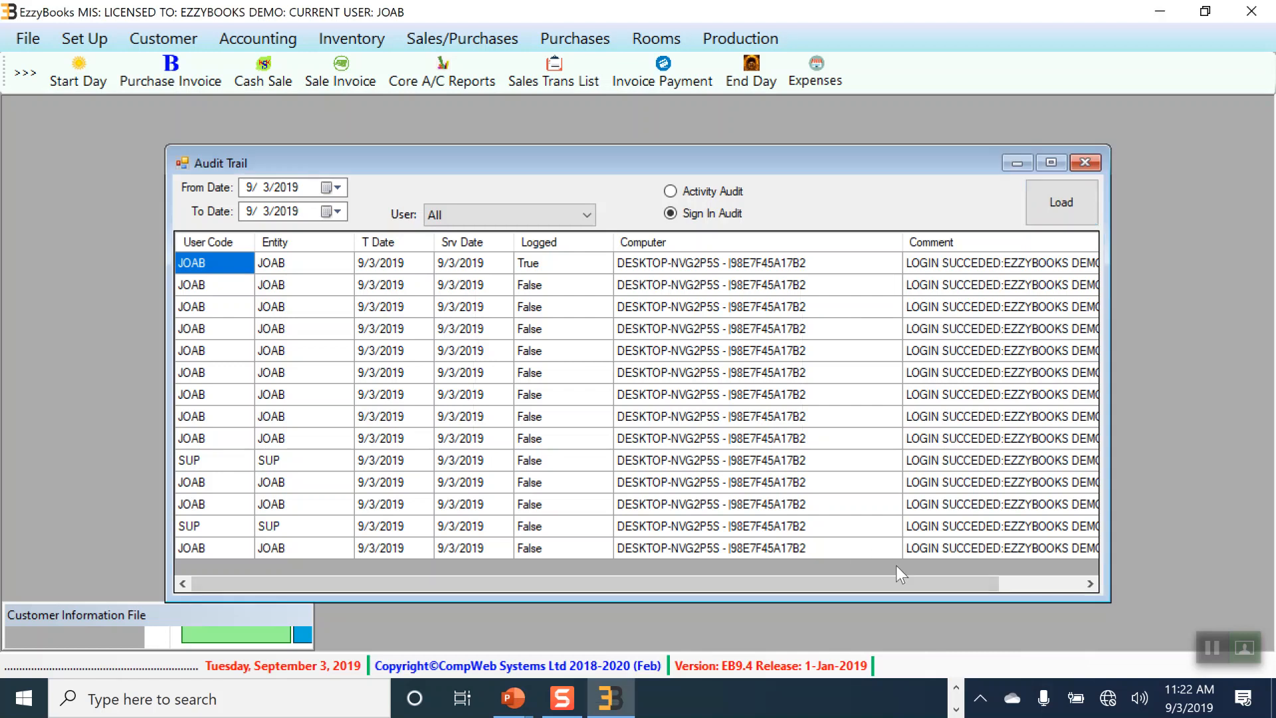
left_click(1085, 163)
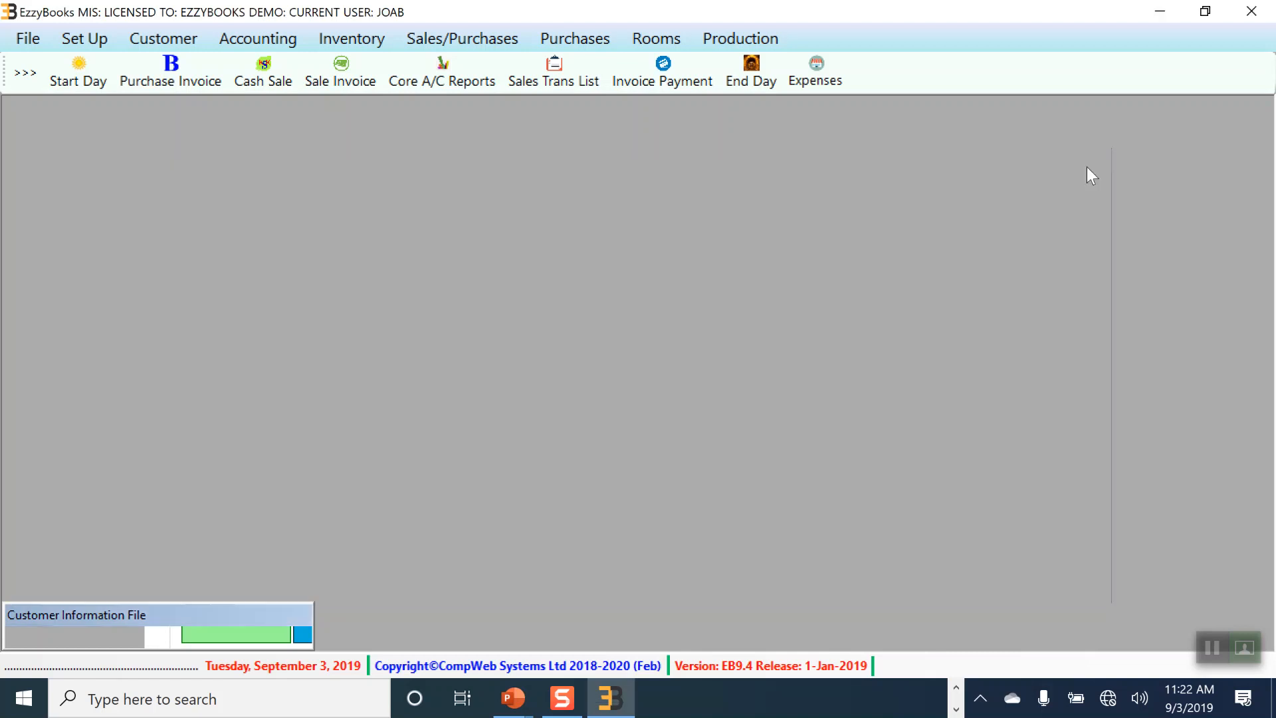
Step: Glance at the Set Up options, then drag the minimized customer form into the workspace
left_click(109, 40)
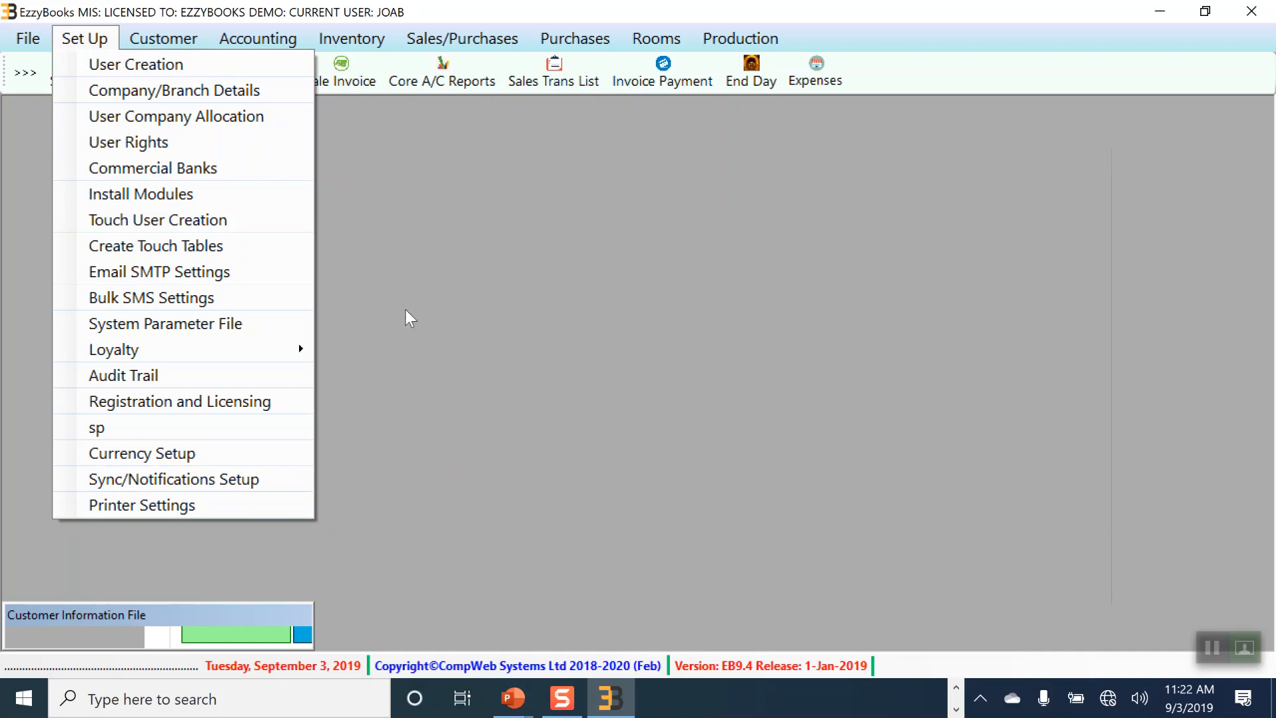
left_click(425, 262)
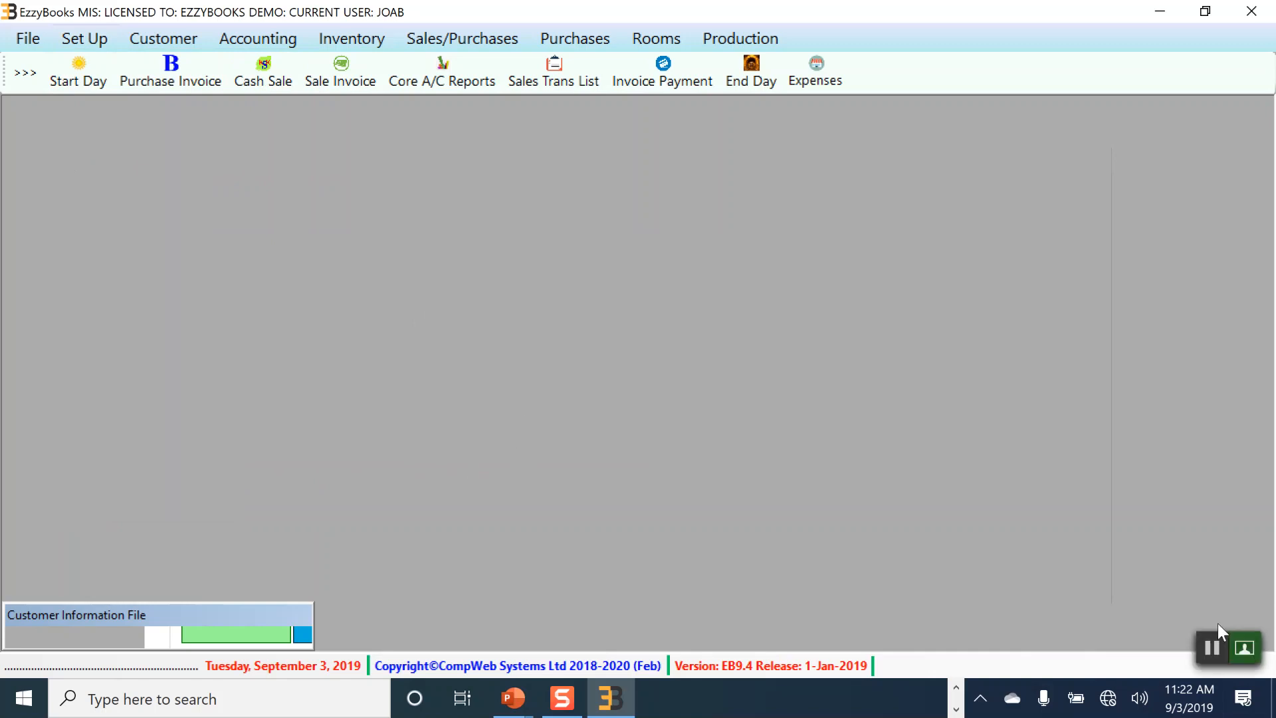
left_click_drag(222, 611, 370, 416)
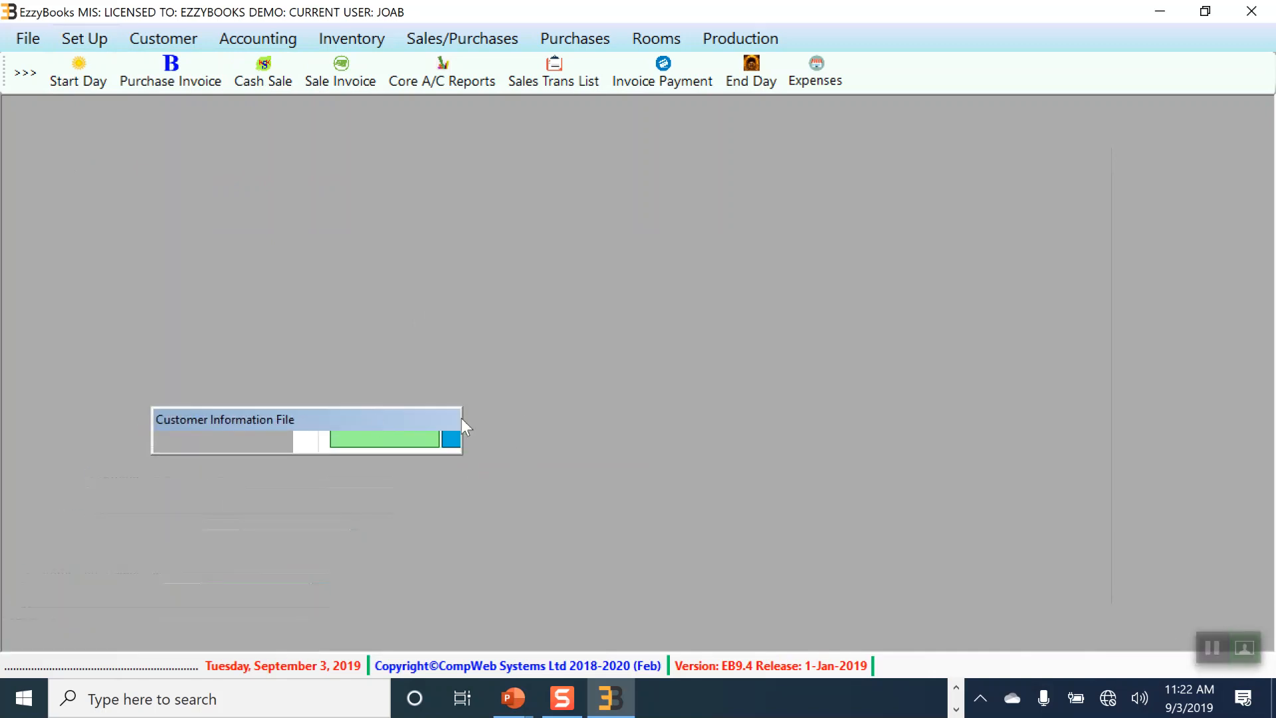
Step: Minimize and restore the EzzyBooks window, then bring up the Customer Information File form
left_click(625, 709)
left_click(624, 708)
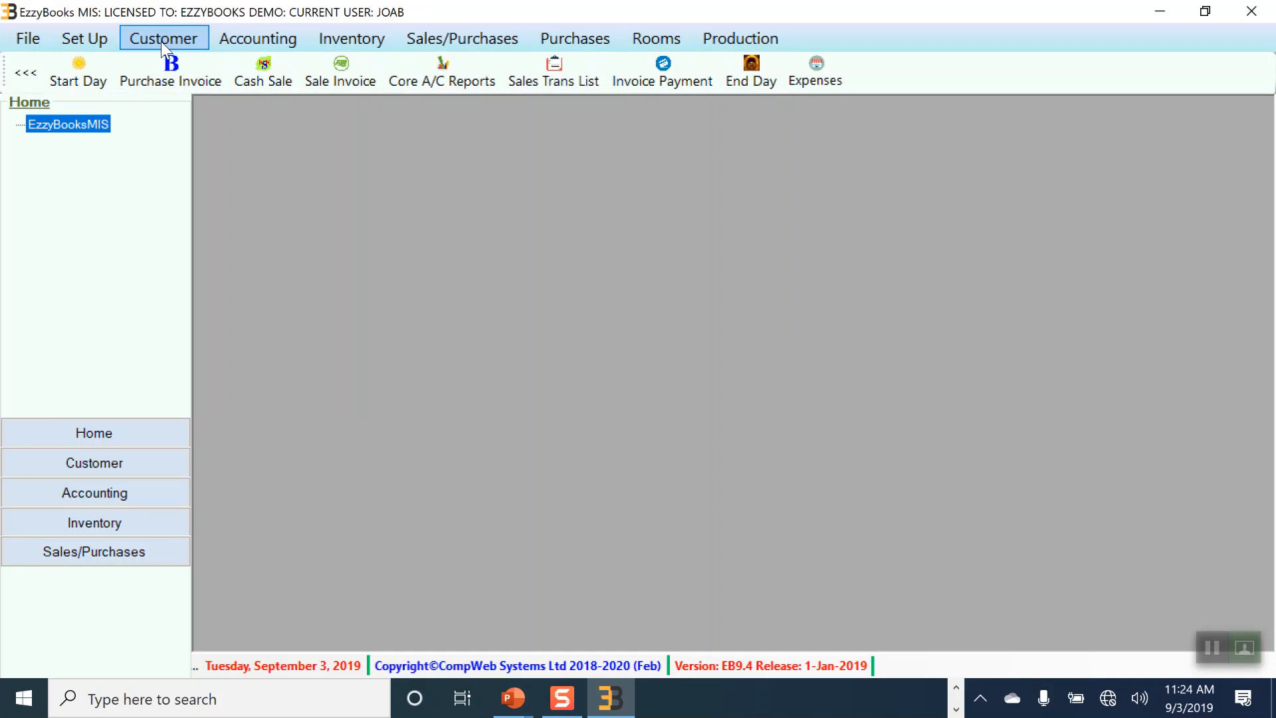
left_click(161, 42)
left_click(181, 99)
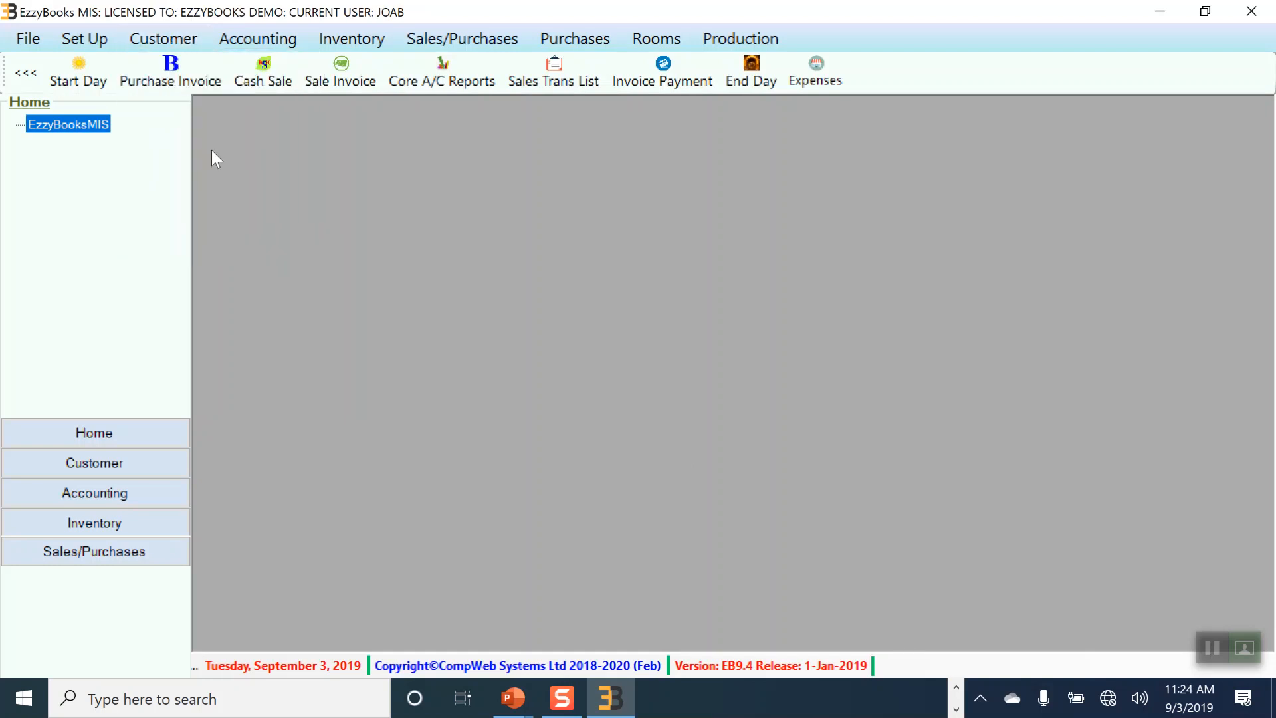
Step: Search and look through the existing customer list
left_click(334, 231)
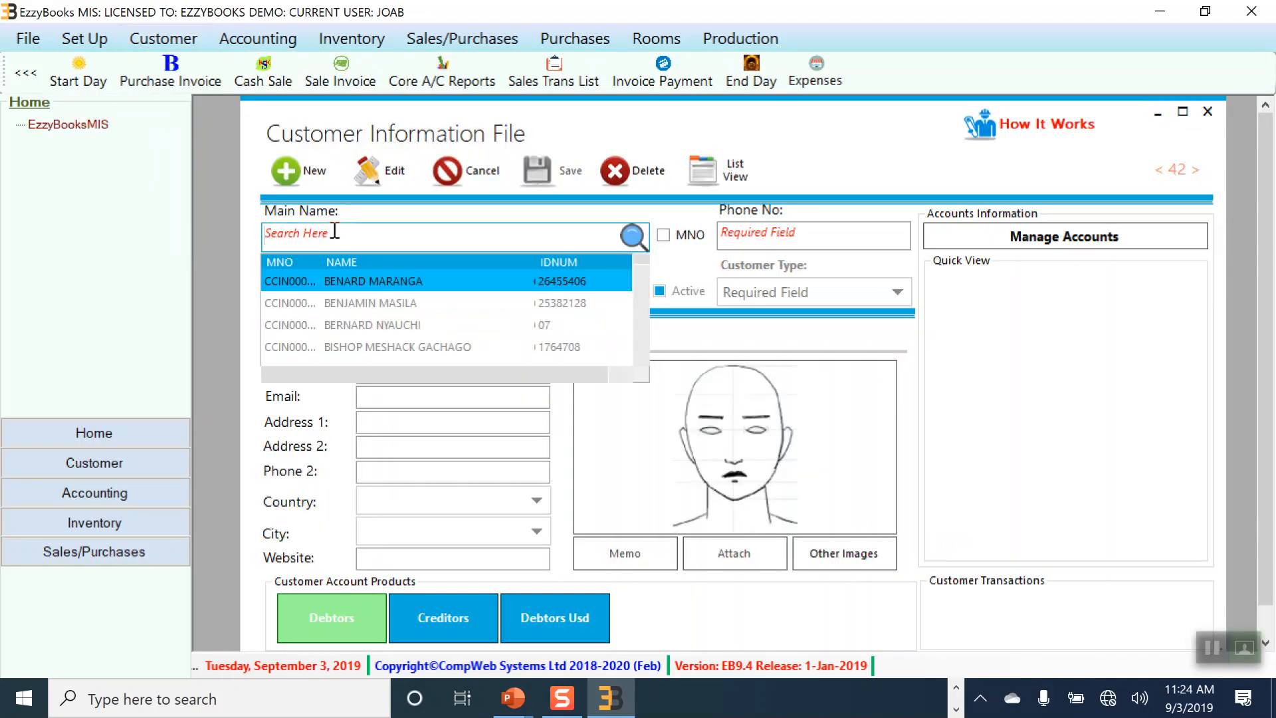
left_click_drag(640, 267, 644, 377)
left_click(401, 234)
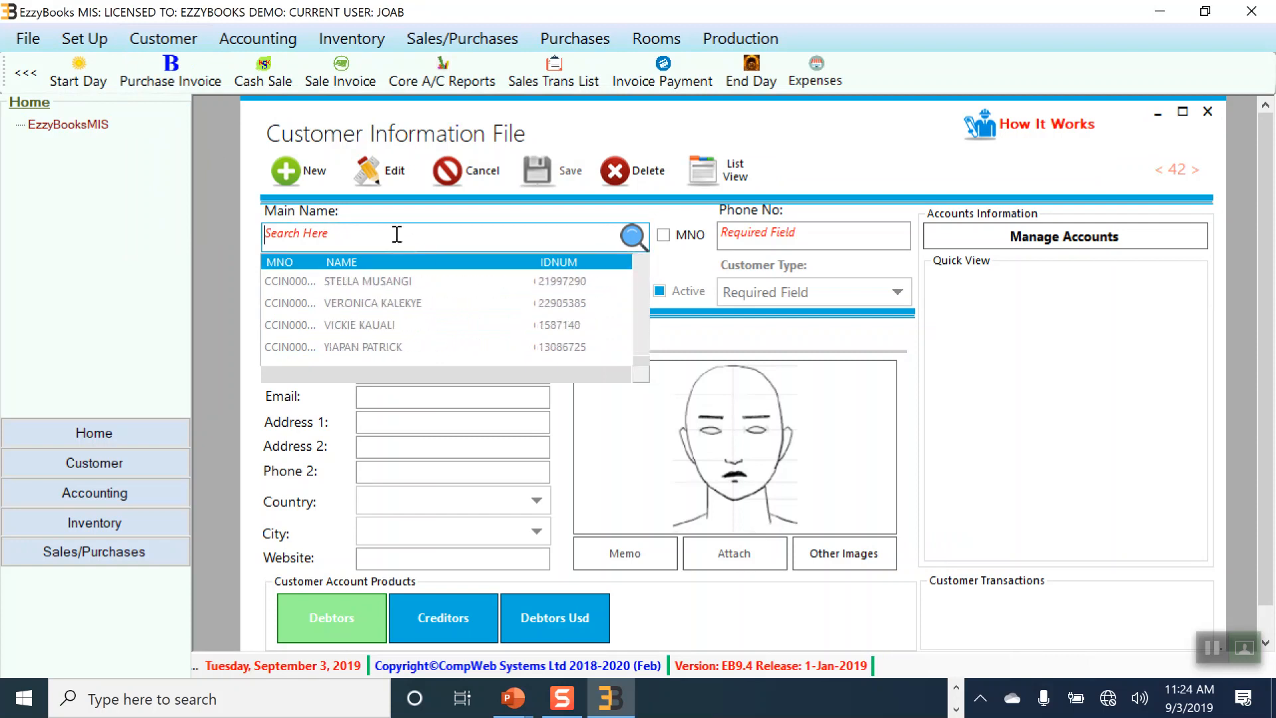
Step: Start a new customer, entering the main name, Female gender, ID number and phone number
left_click(300, 170)
left_click(328, 234)
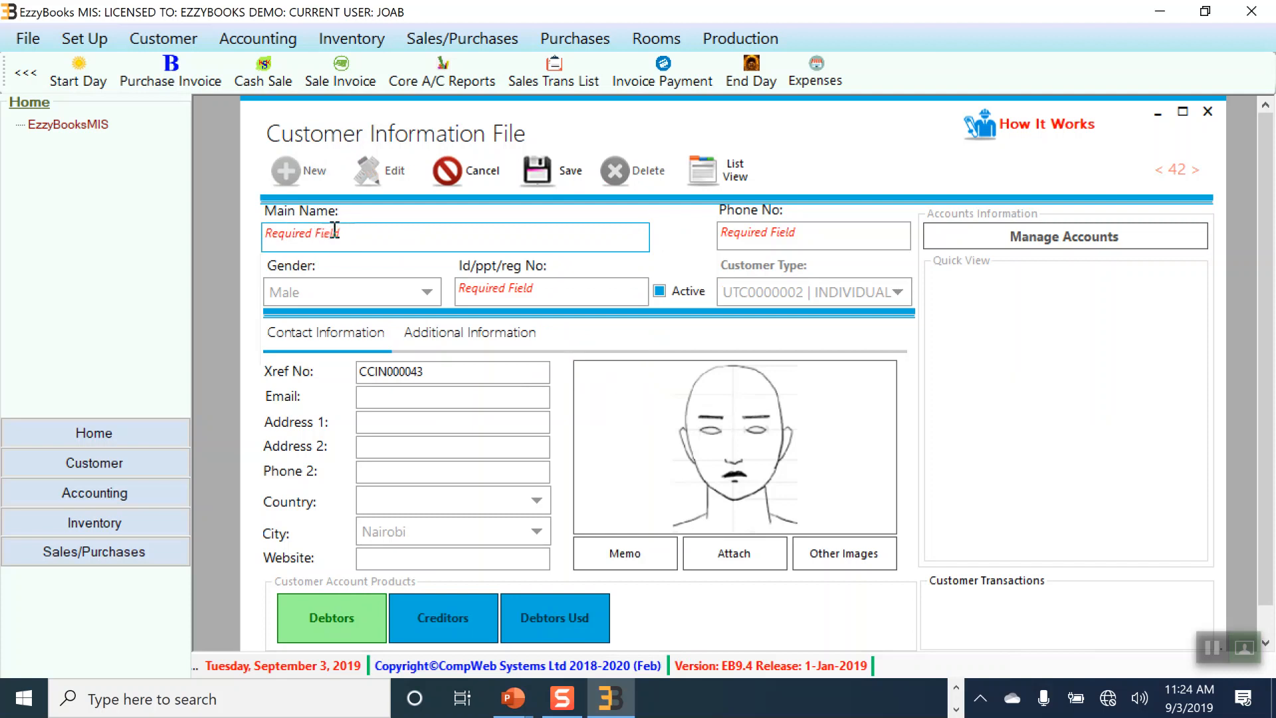
type("Charity")
left_click(436, 295)
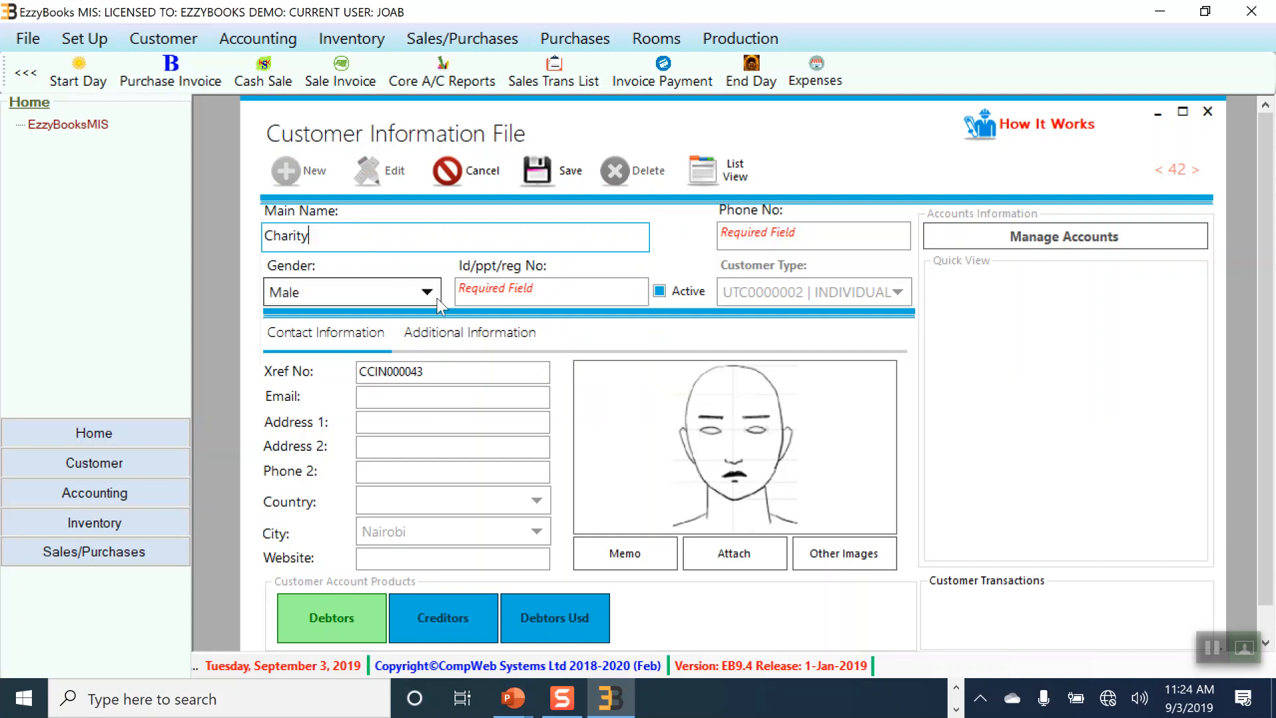
left_click(331, 342)
left_click(503, 286)
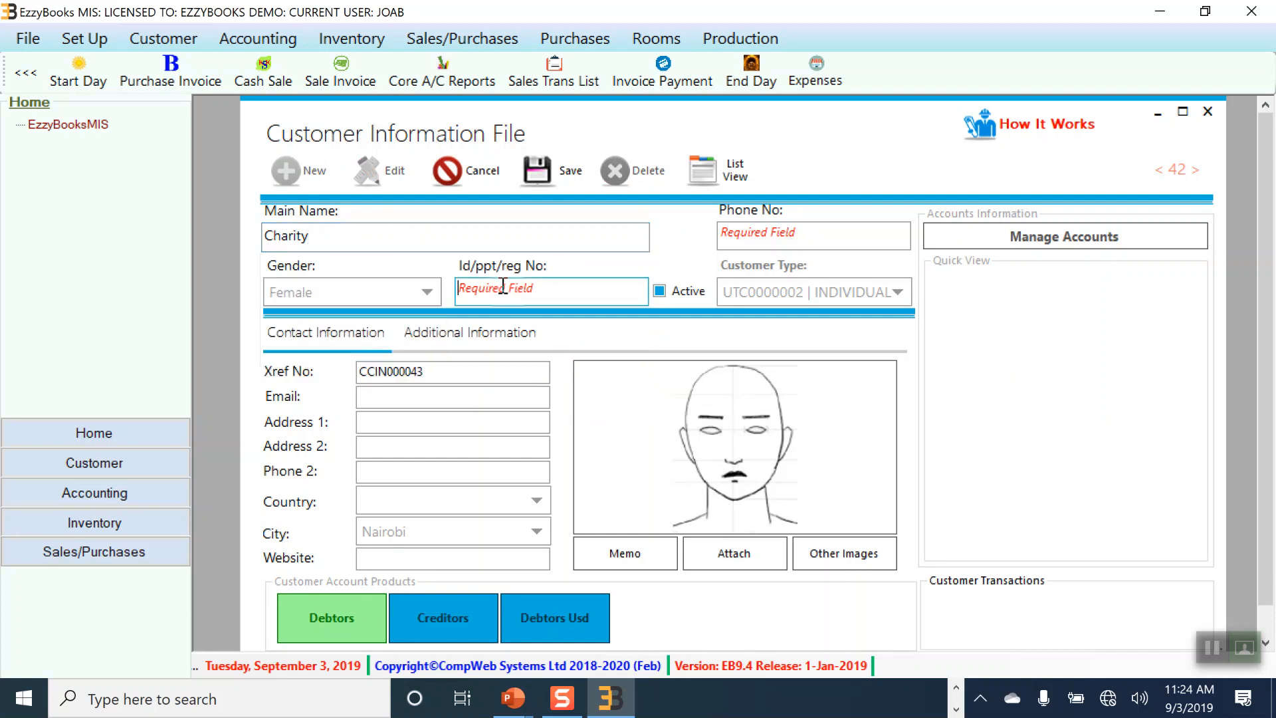
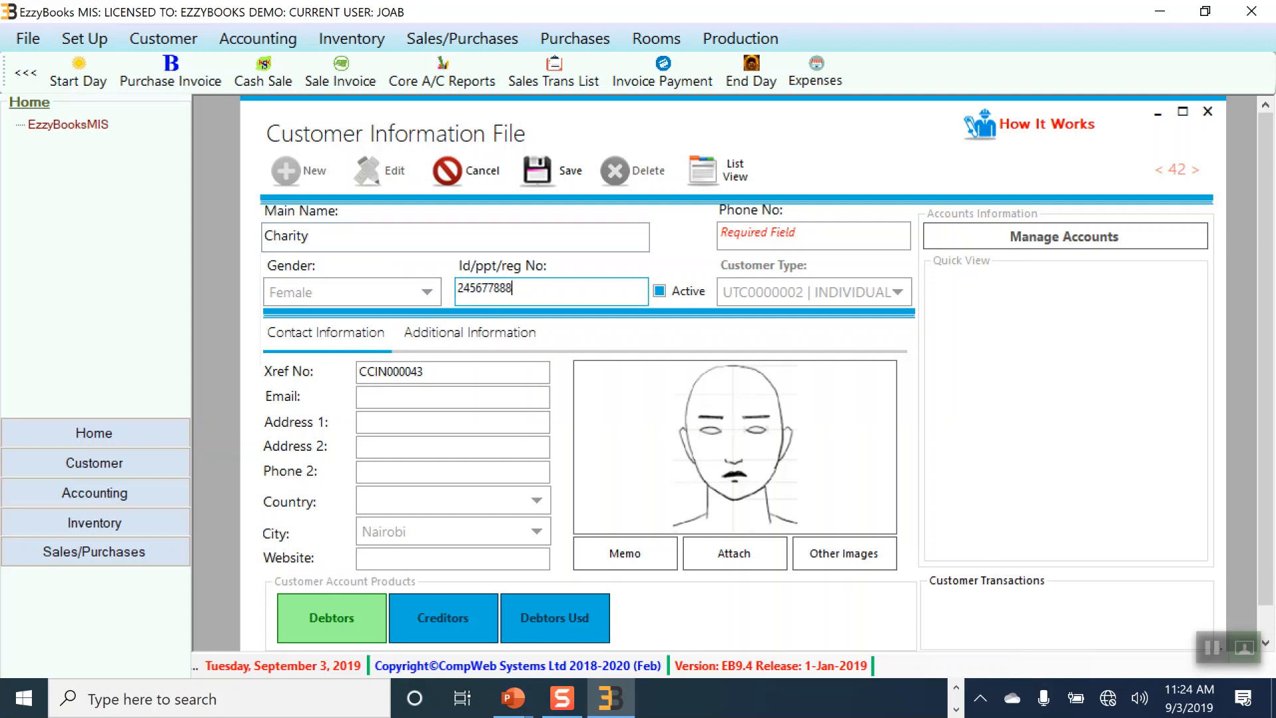
left_click(782, 228)
type("072236")
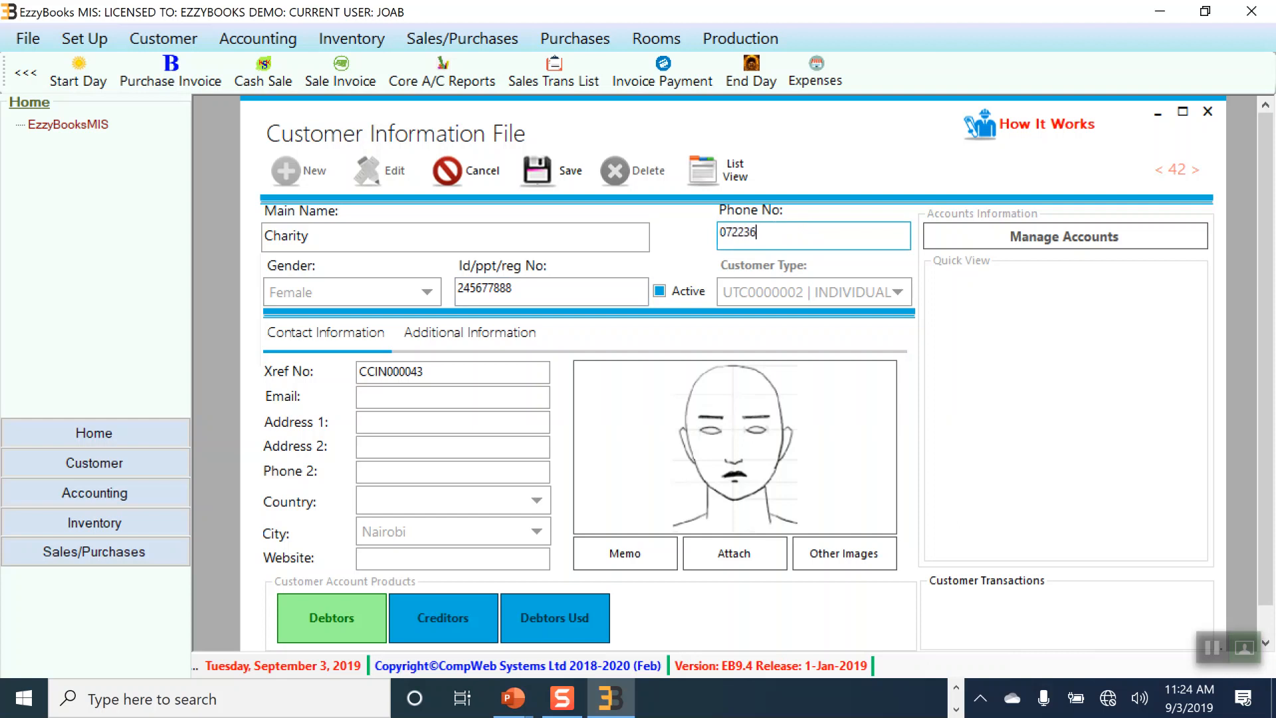
type("5")
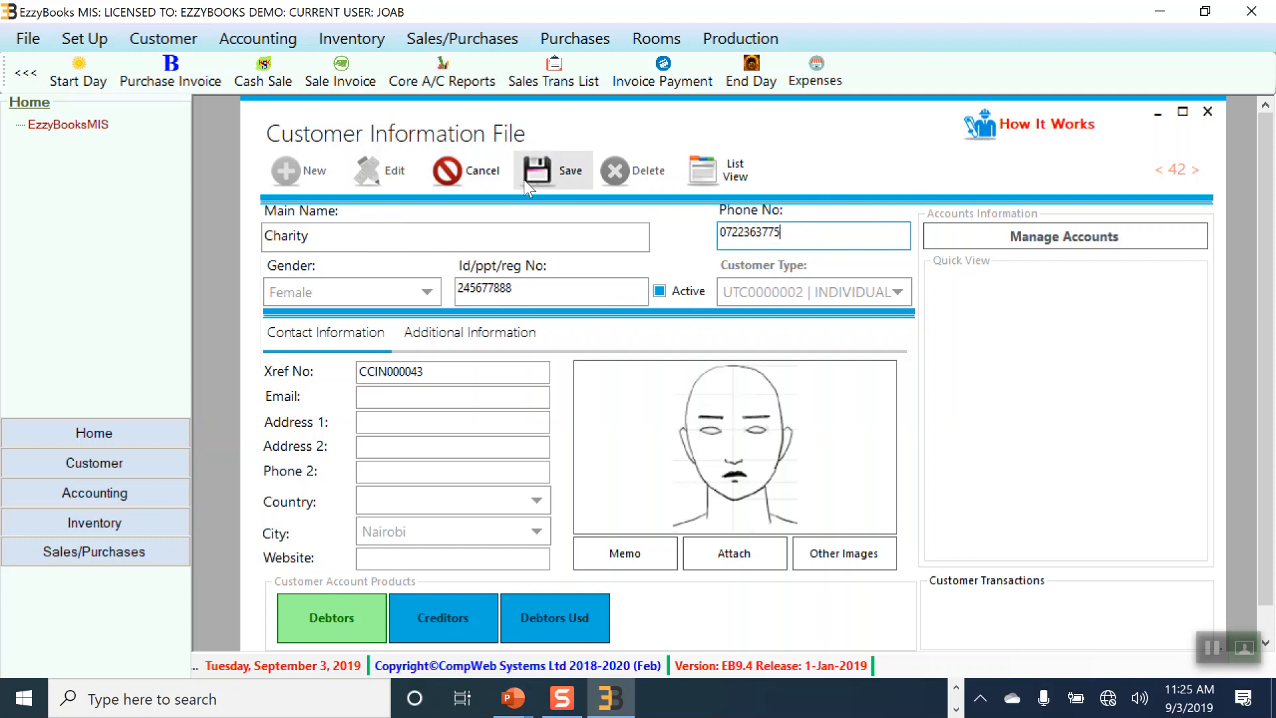
Step: Save the new customer record, acknowledge the confirmation, and close the form
left_click(573, 175)
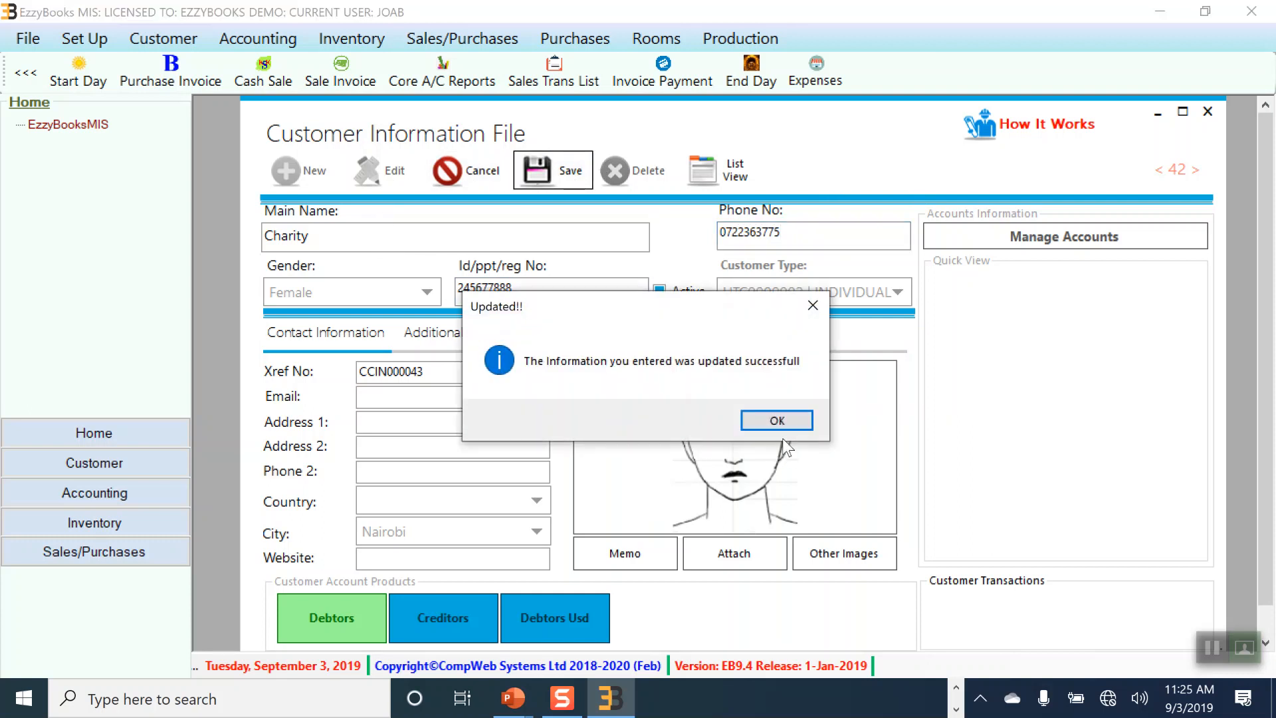
left_click(777, 421)
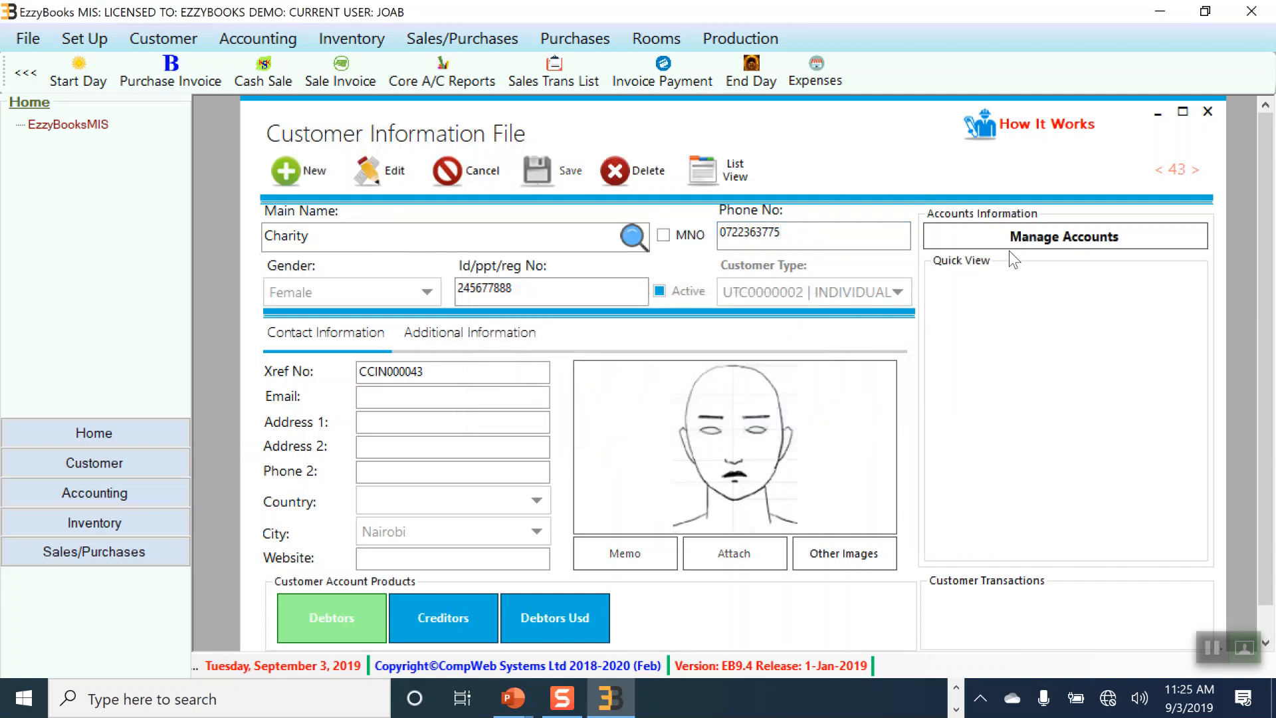
left_click(1208, 111)
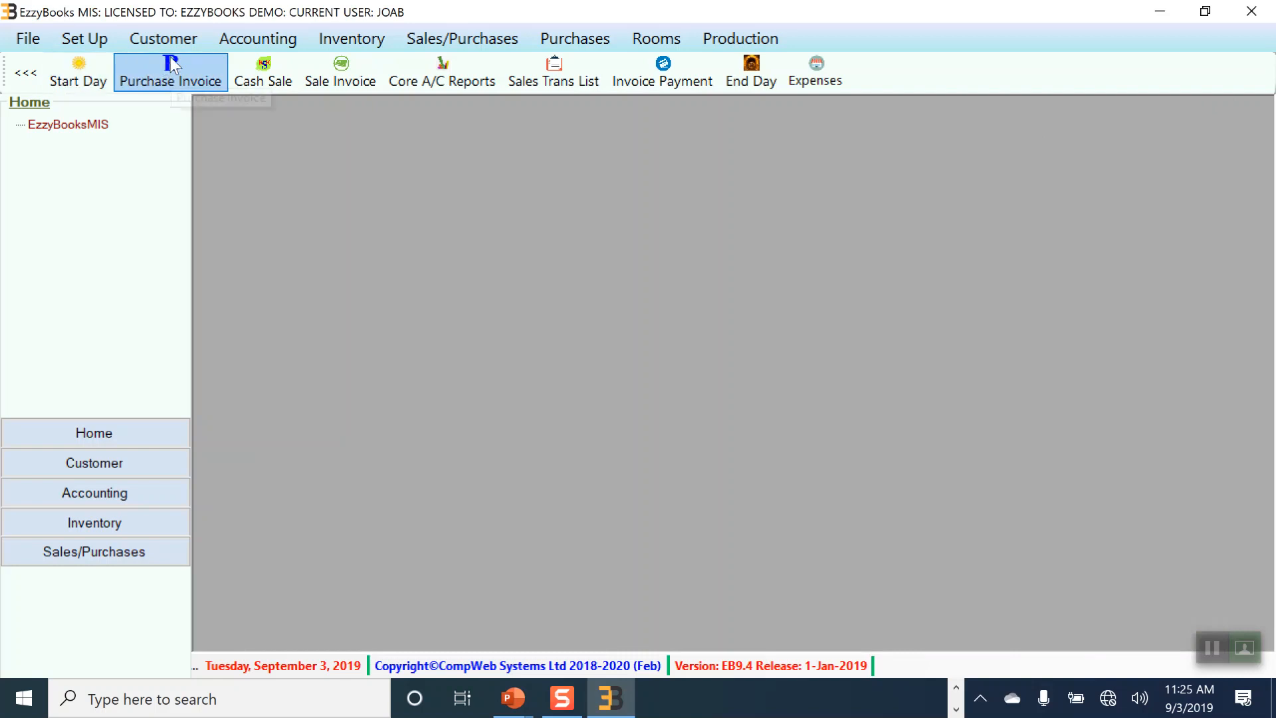
Step: Create a new Products/Services item named 'Chai' in the Beverages category
left_click(343, 44)
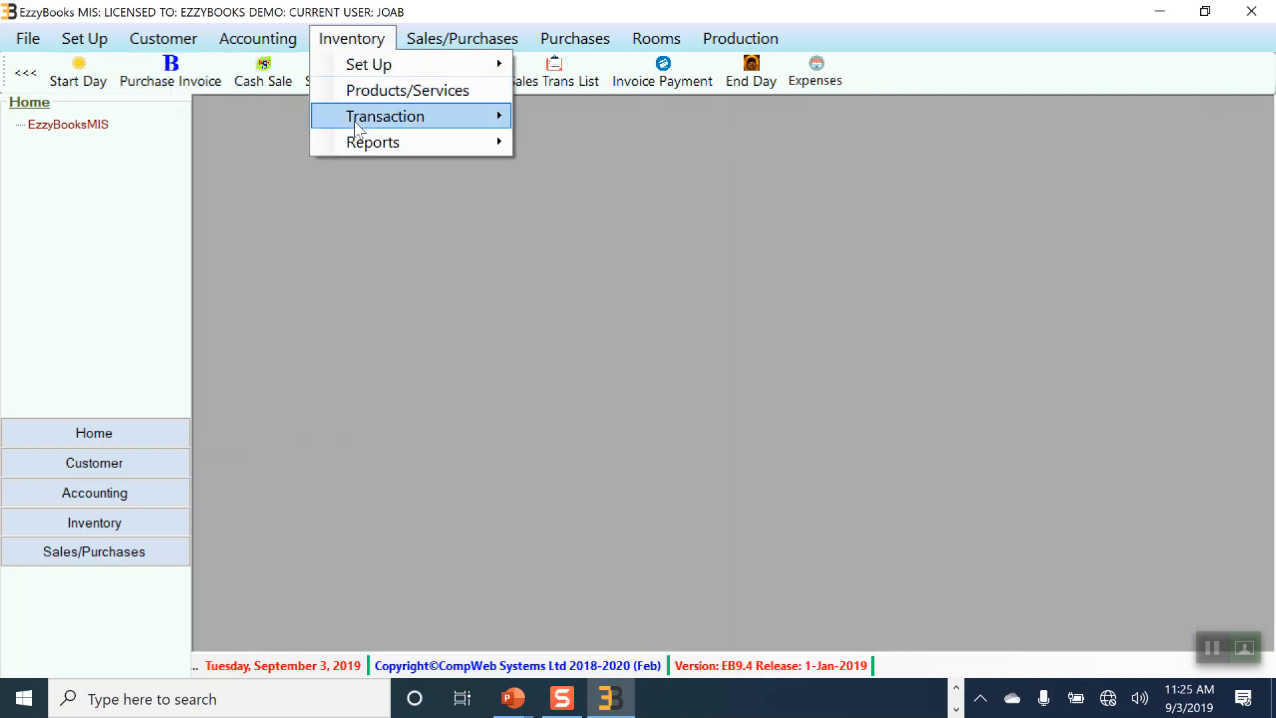
left_click(379, 96)
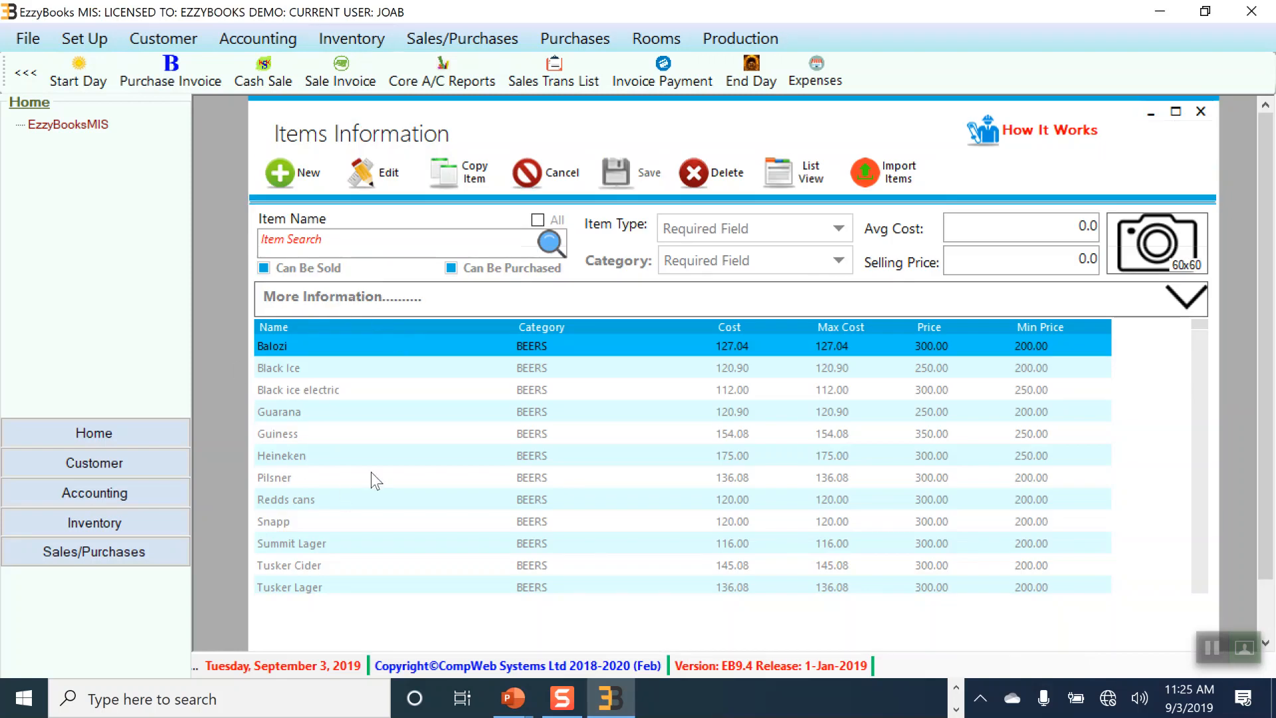
left_click_drag(1201, 323, 1160, 319)
left_click(278, 171)
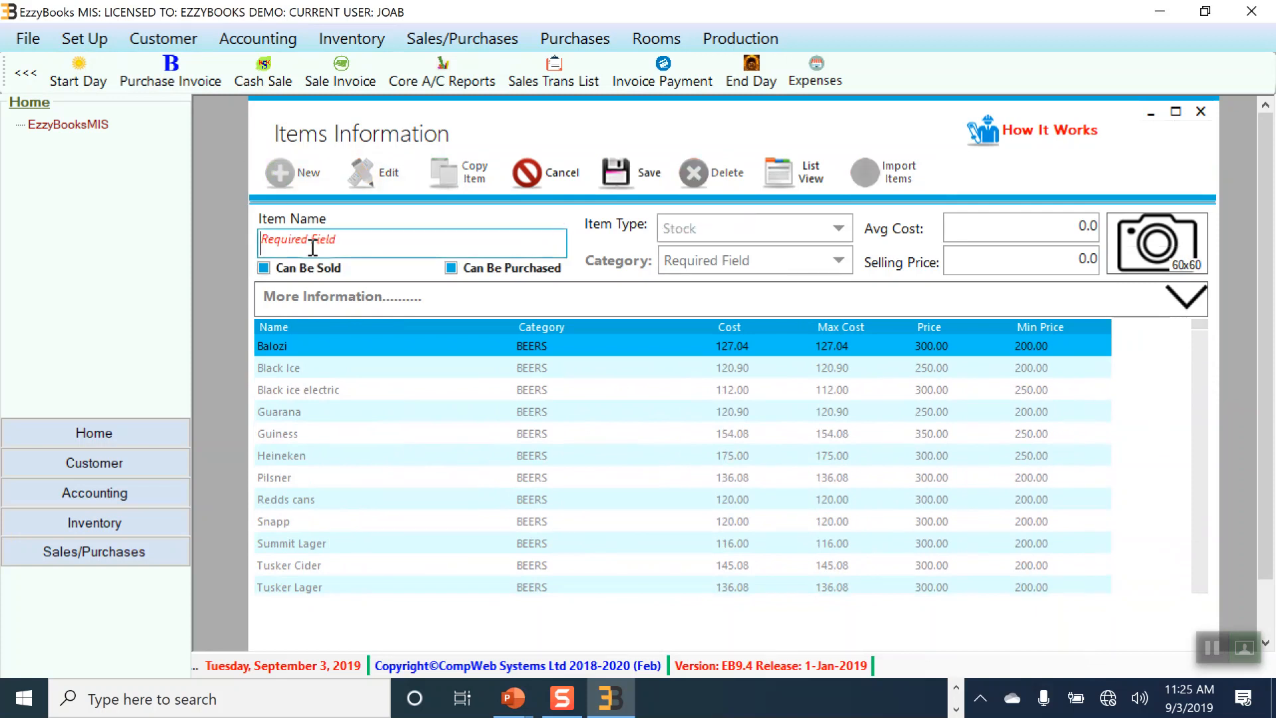
type("Chai")
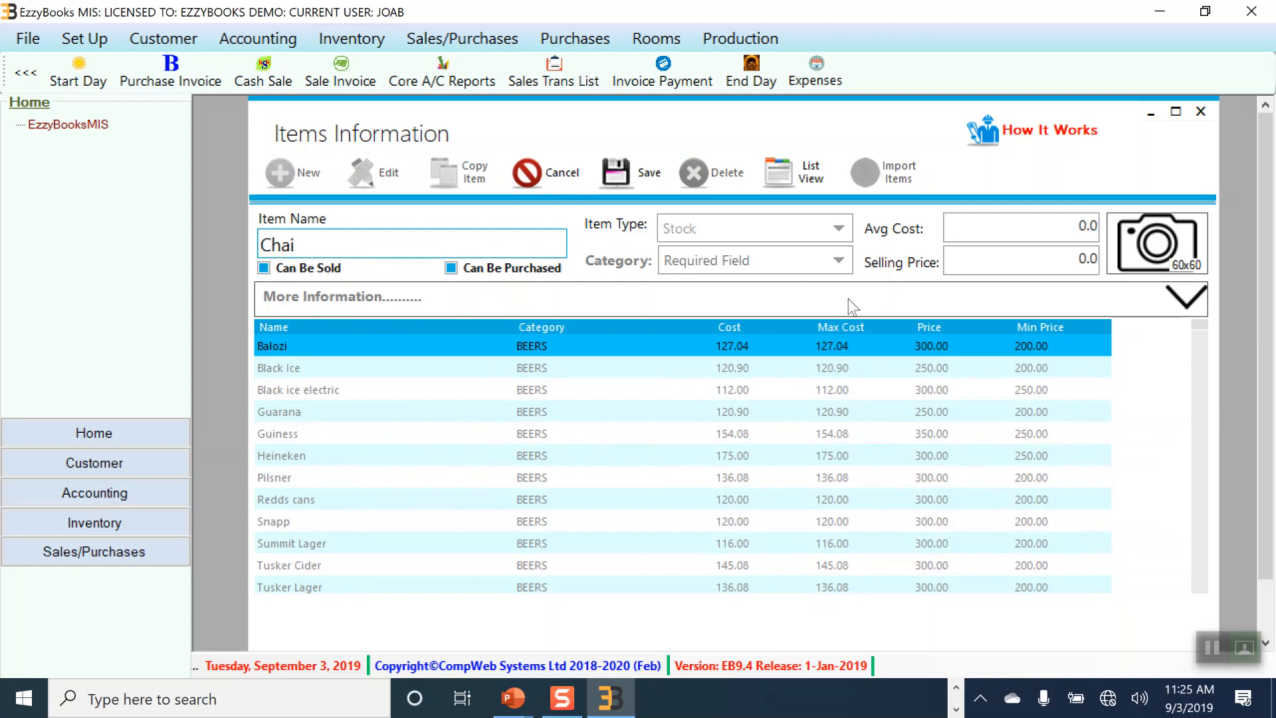
left_click(830, 262)
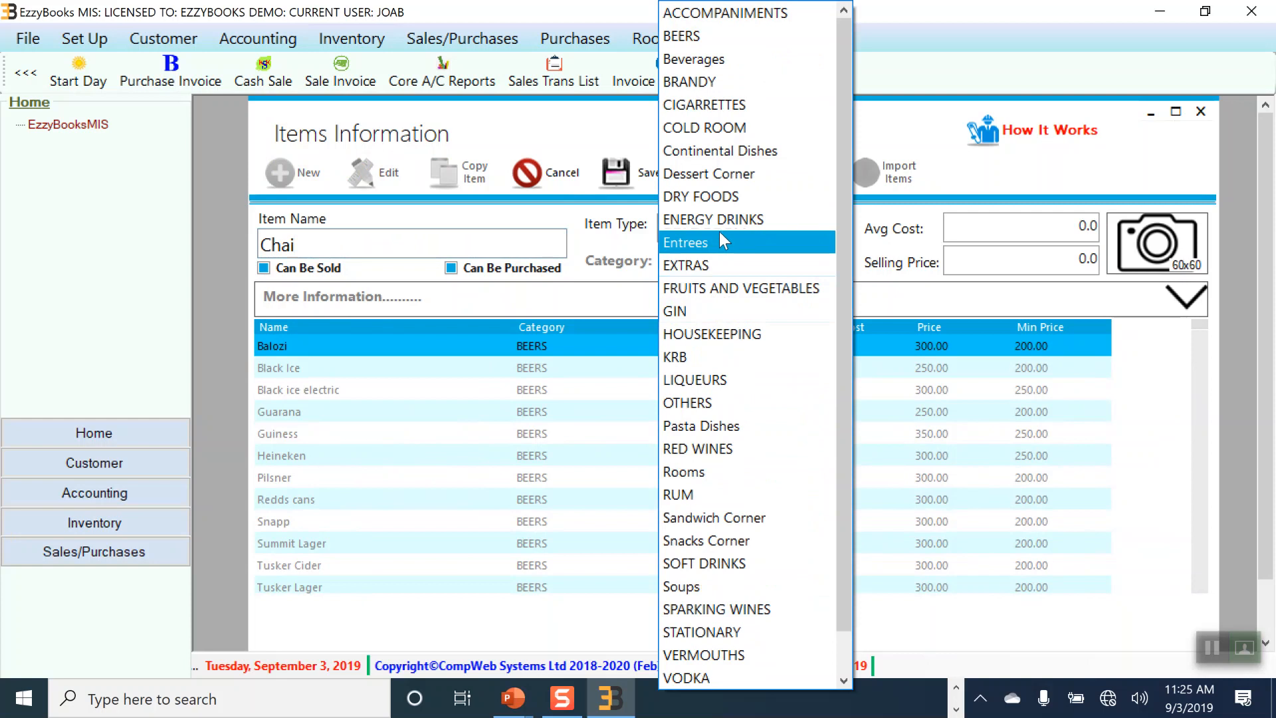
left_click(743, 59)
Step: Set Chai's selling price to 200, abandoning an attempt to add a picture
left_click(1071, 259)
left_click_drag(1098, 257, 1081, 260)
left_click(1097, 257)
left_click(1081, 261)
type("2")
key("BackSpace")
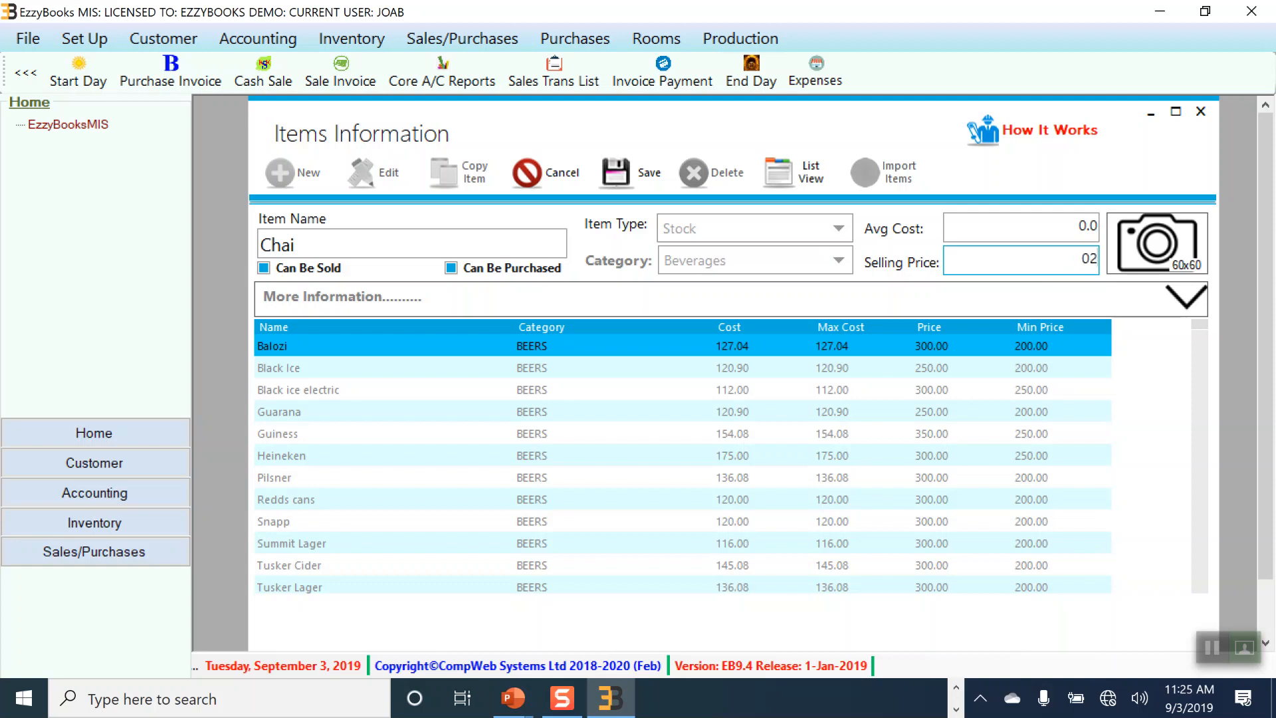
key("BackSpace")
key("BackSpace")
key("BackSpace")
key("BackSpace")
type("2")
left_click(1120, 231)
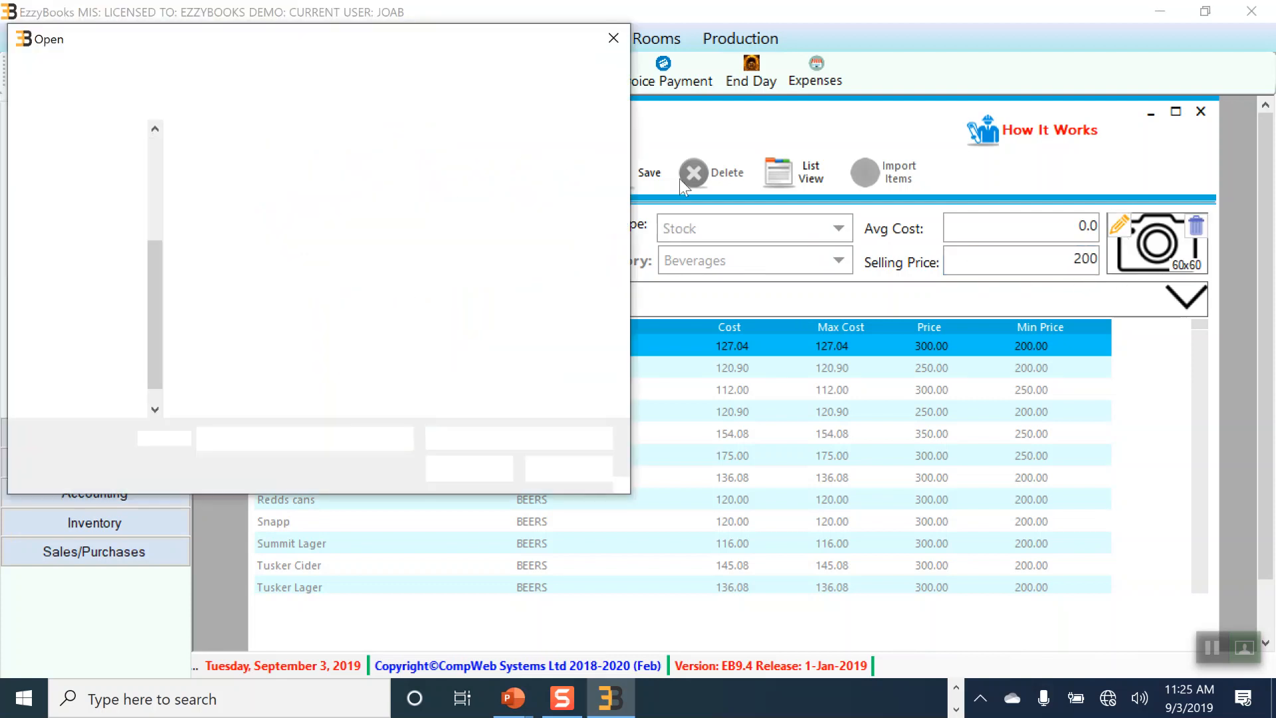
left_click(613, 38)
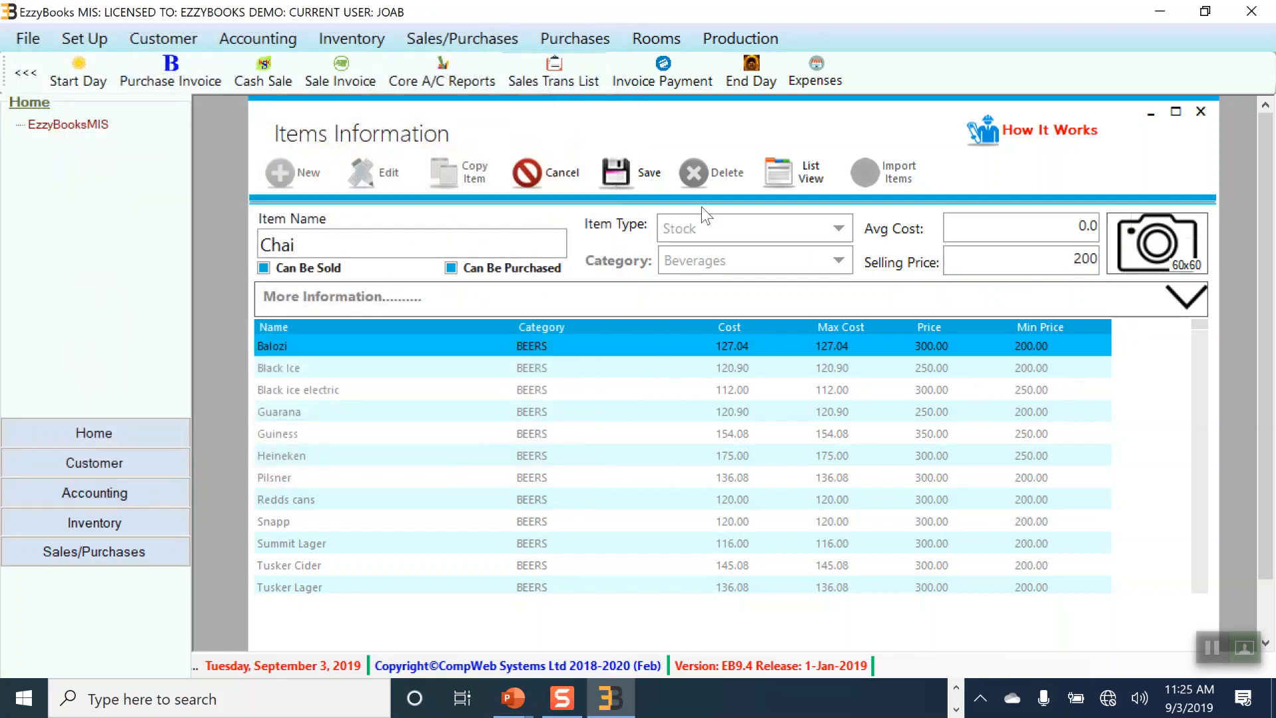
Step: Save the Chai item, close Items Information, and return to the Inventory menu
left_click(630, 173)
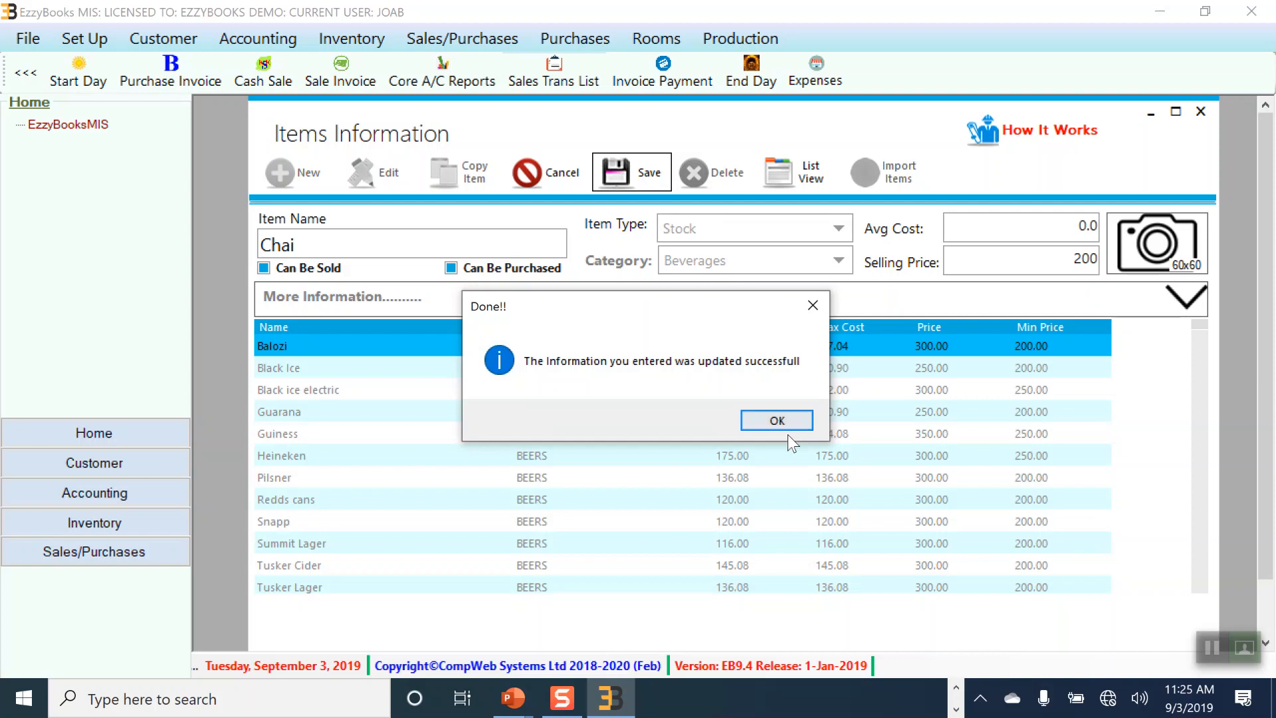
left_click(777, 421)
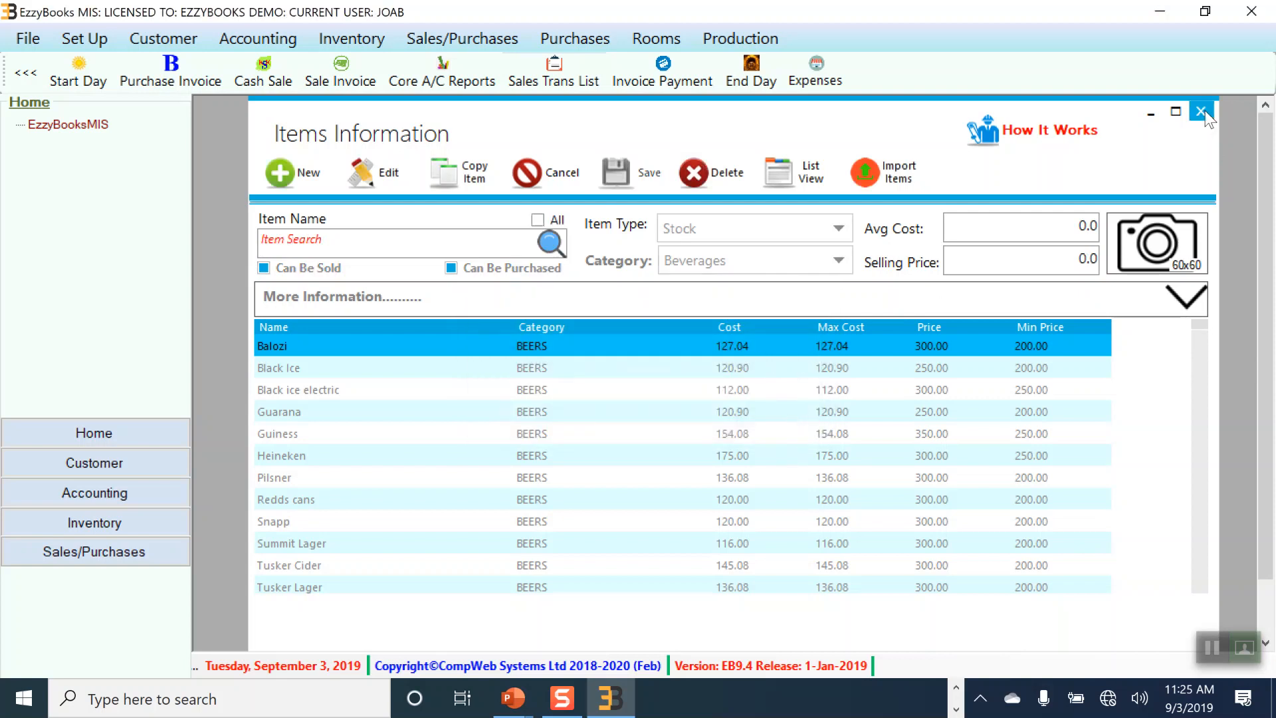
left_click(1200, 112)
left_click(365, 37)
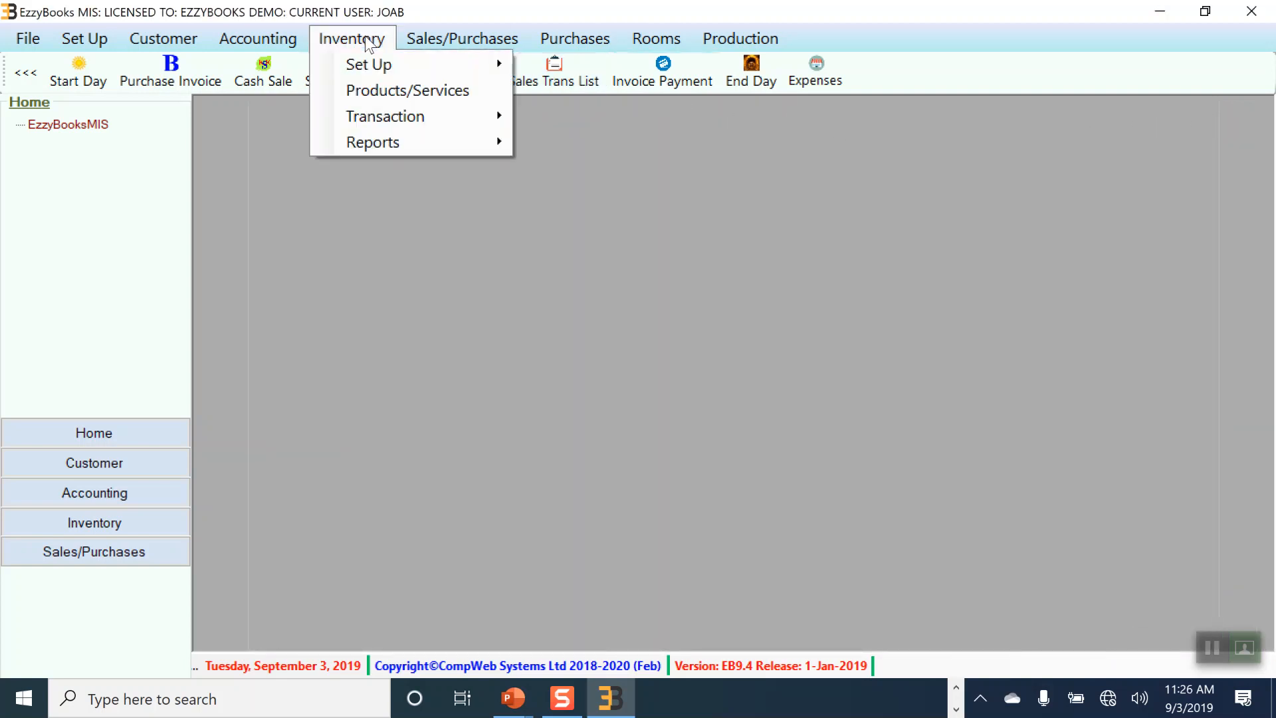
left_click(369, 93)
left_click(363, 38)
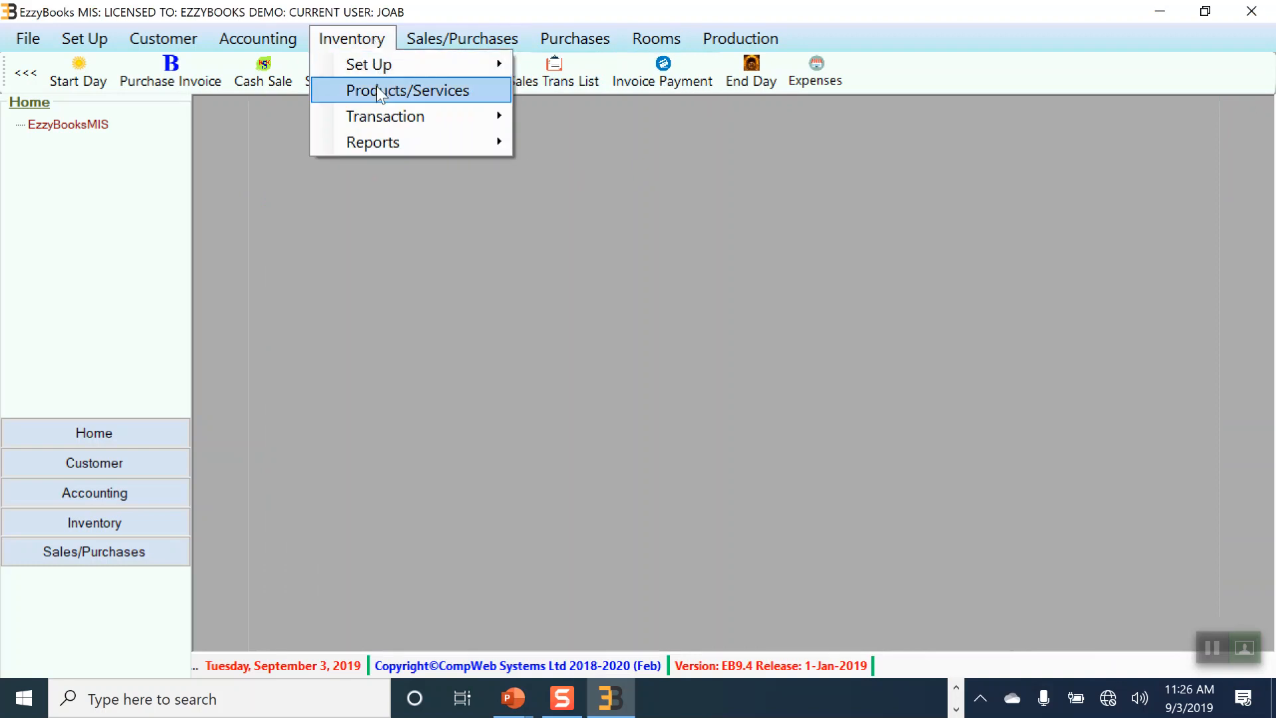
mouse_move(383, 121)
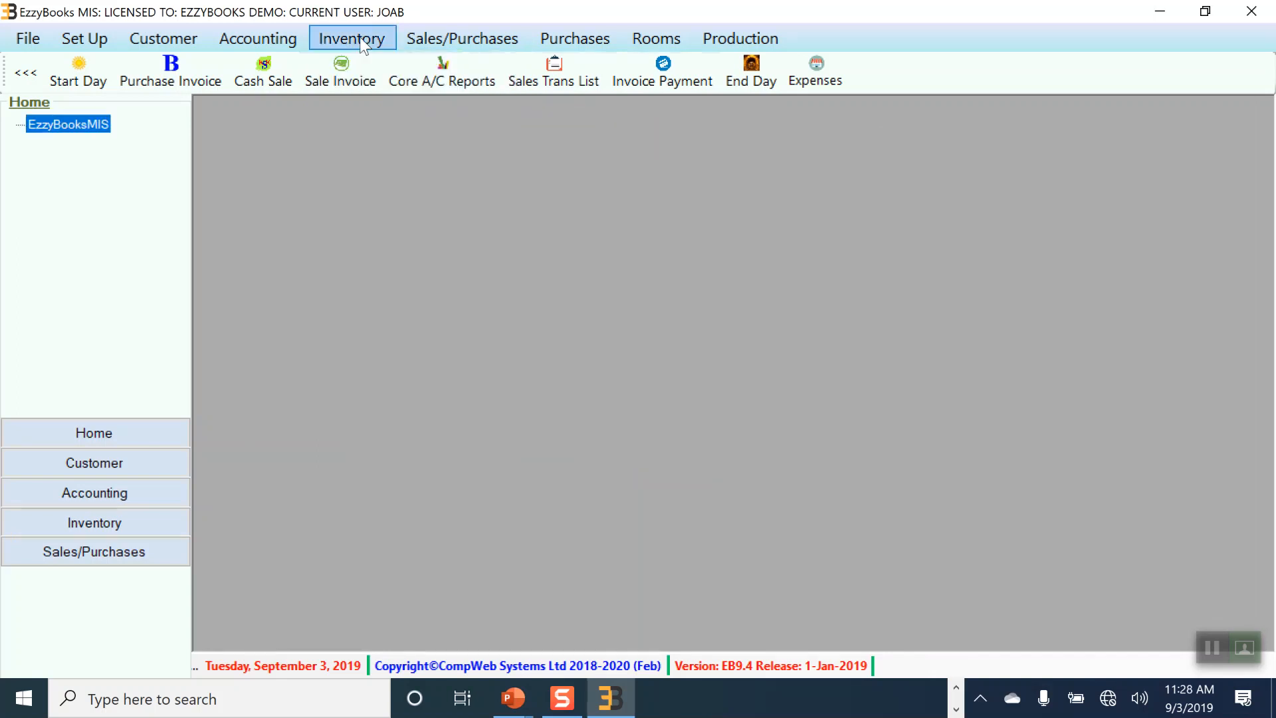
left_click(363, 44)
mouse_move(406, 151)
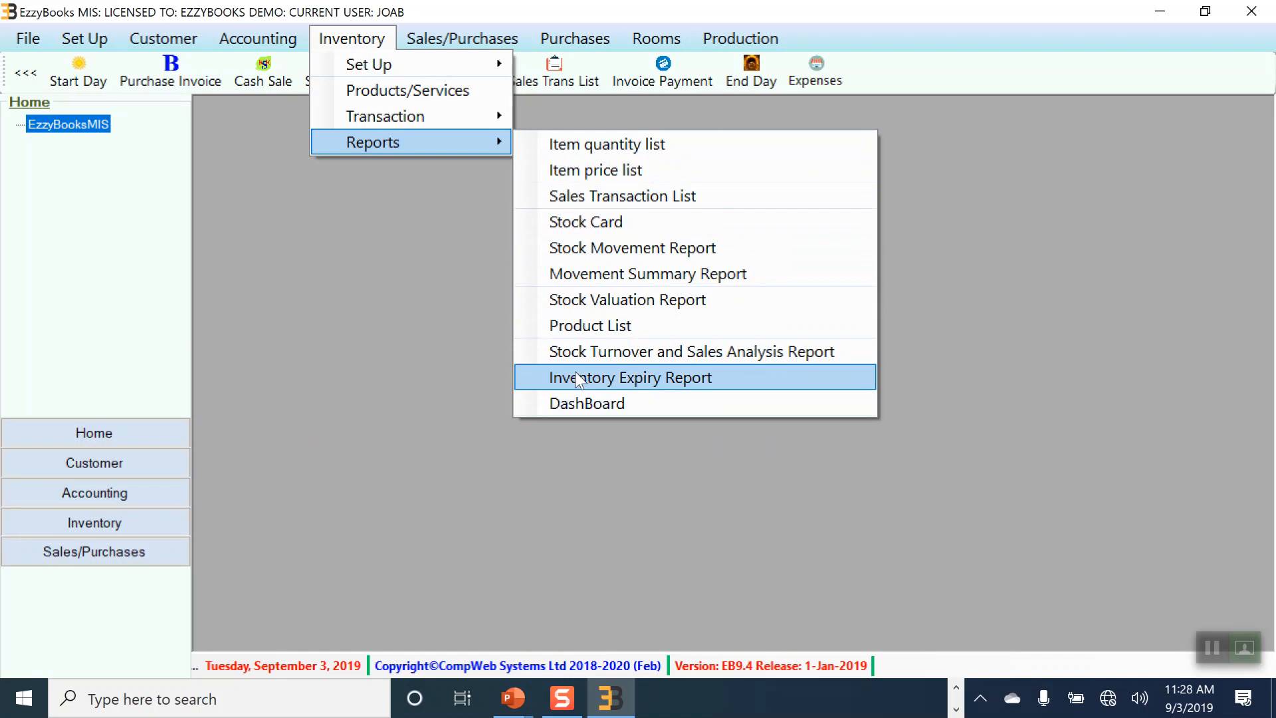
mouse_move(412, 116)
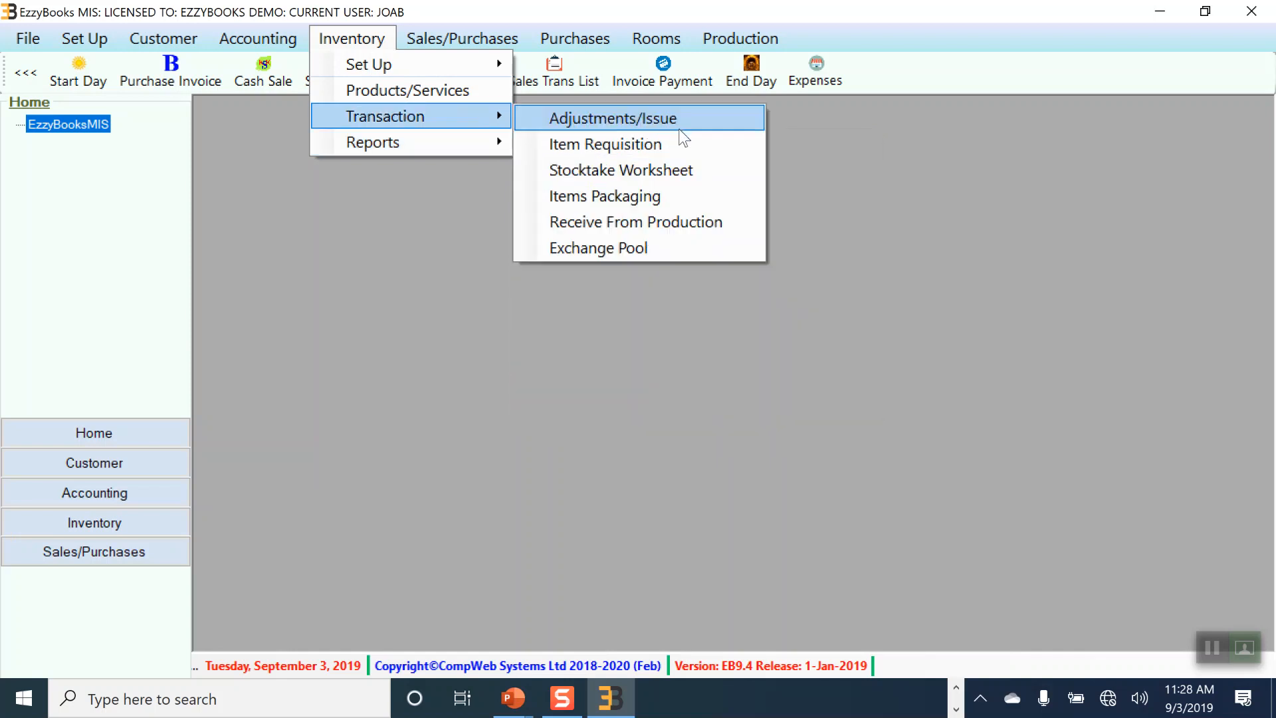
left_click(444, 214)
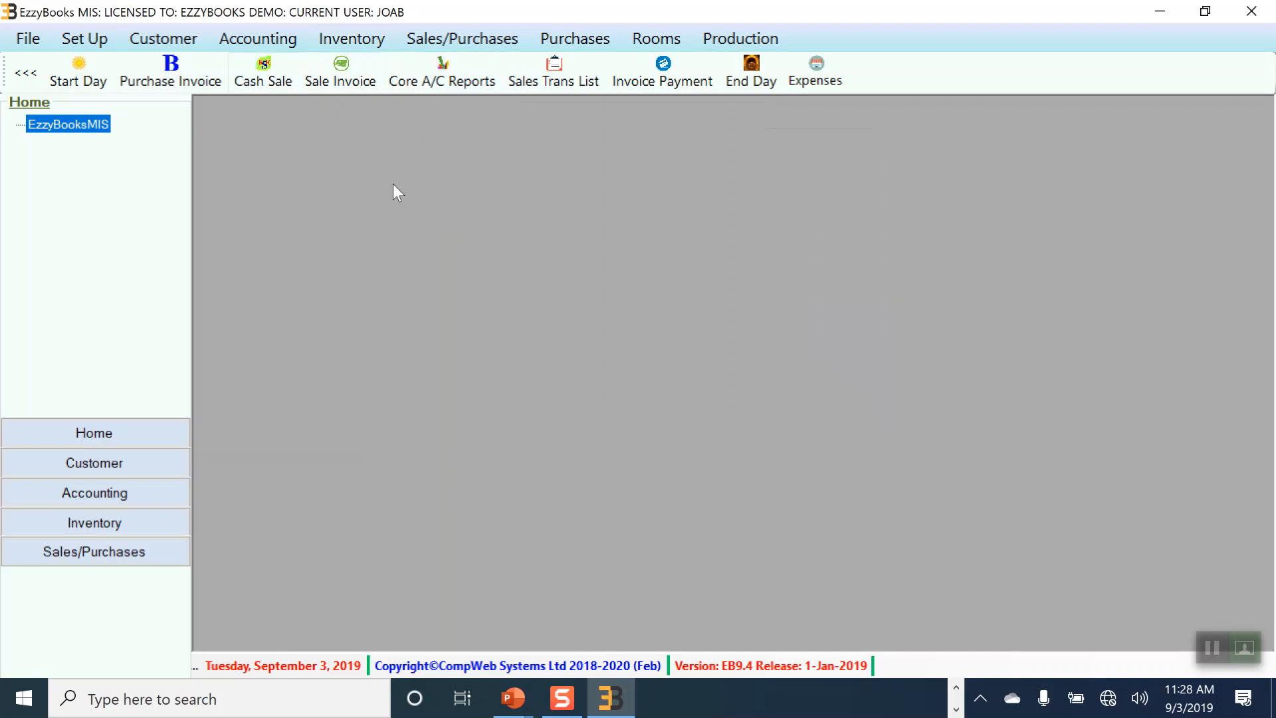
Step: Browse the Purchase Transactions, Purchase Documents and Reports submenus, then dismiss the menus
left_click(458, 41)
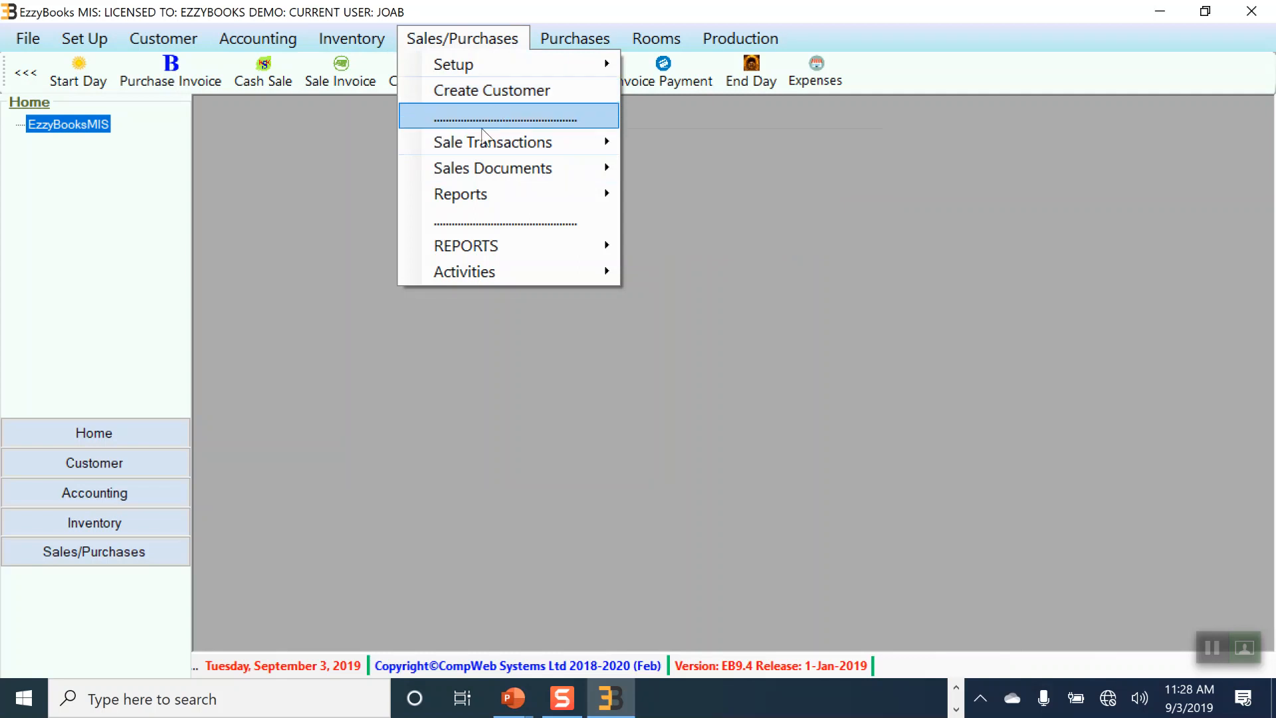
mouse_move(476, 141)
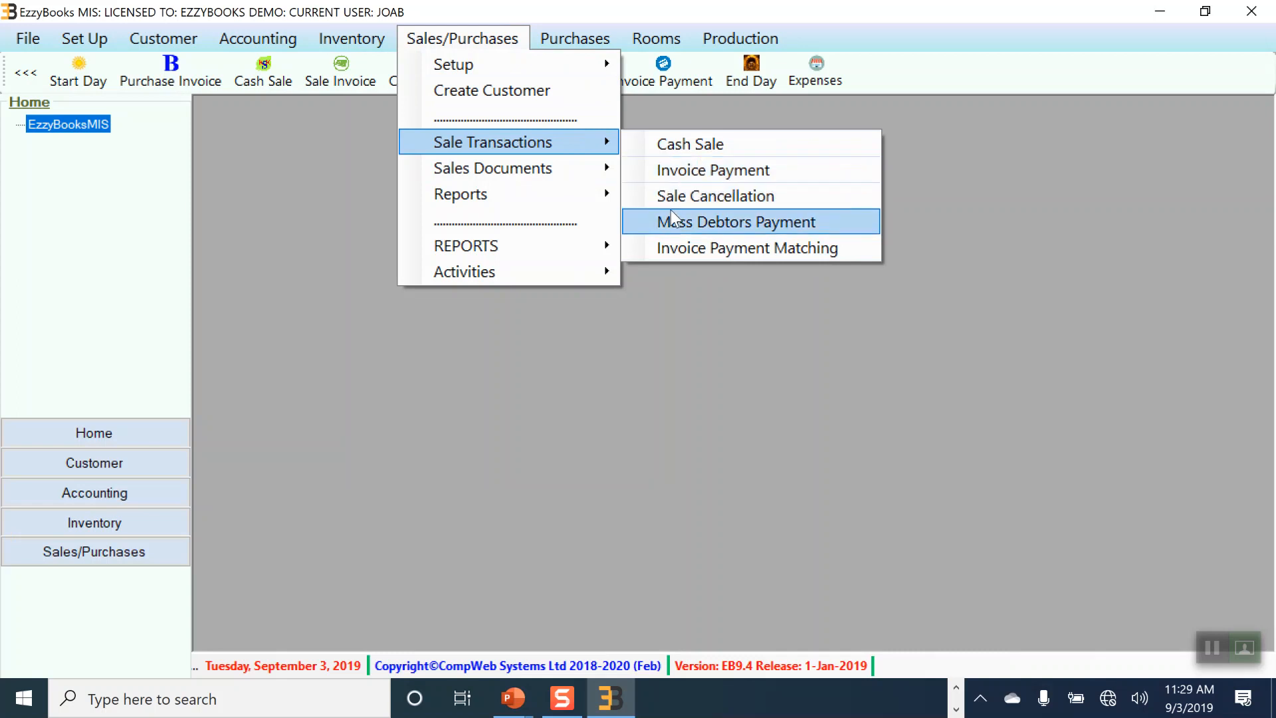
mouse_move(571, 180)
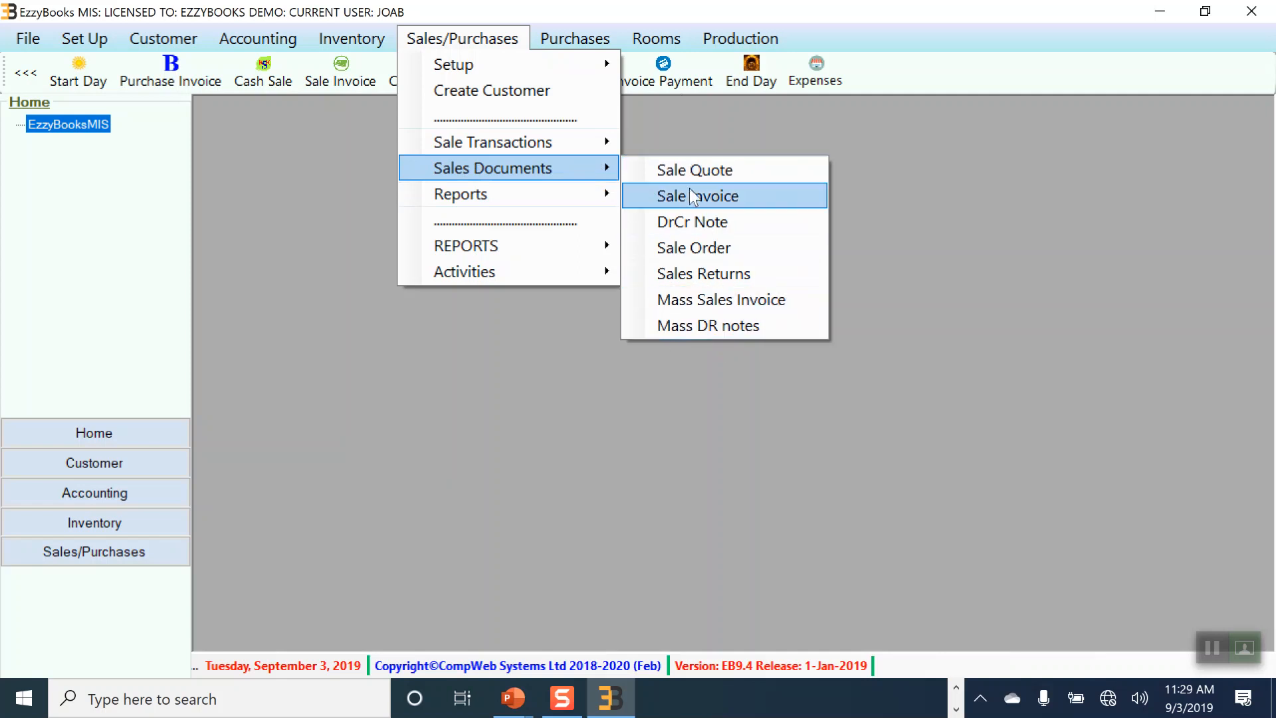
mouse_move(505, 197)
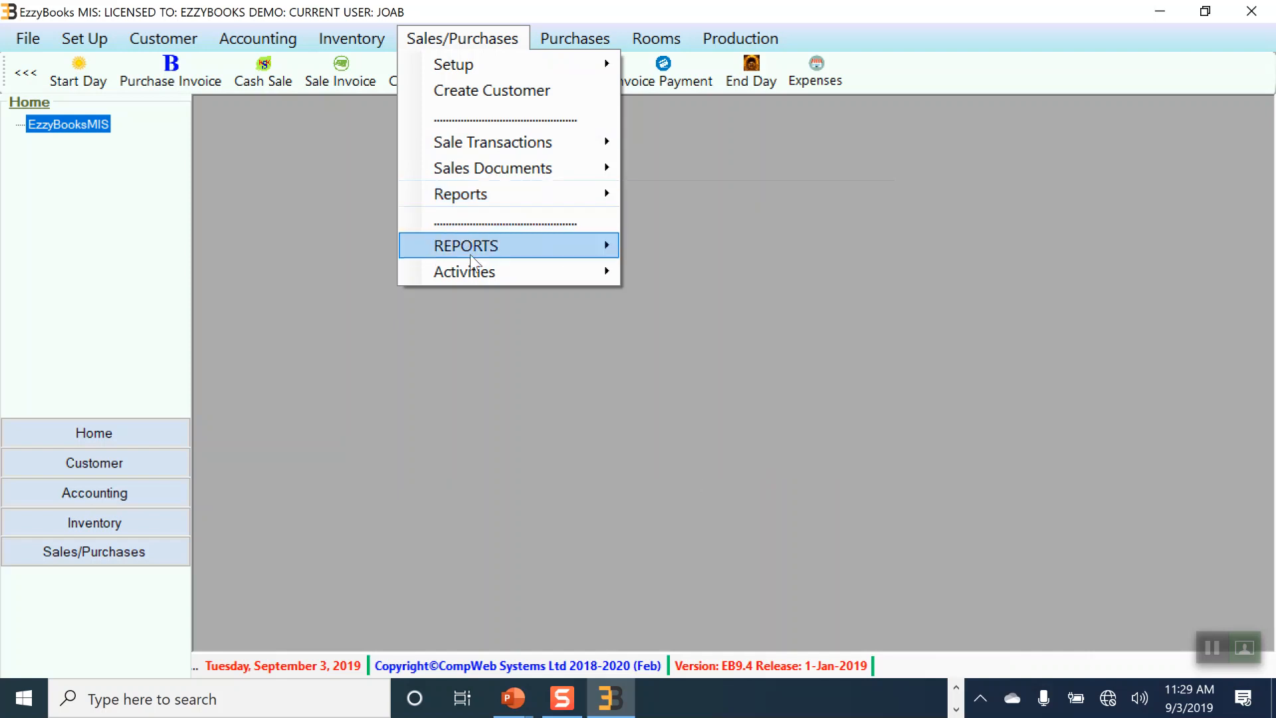
mouse_move(472, 256)
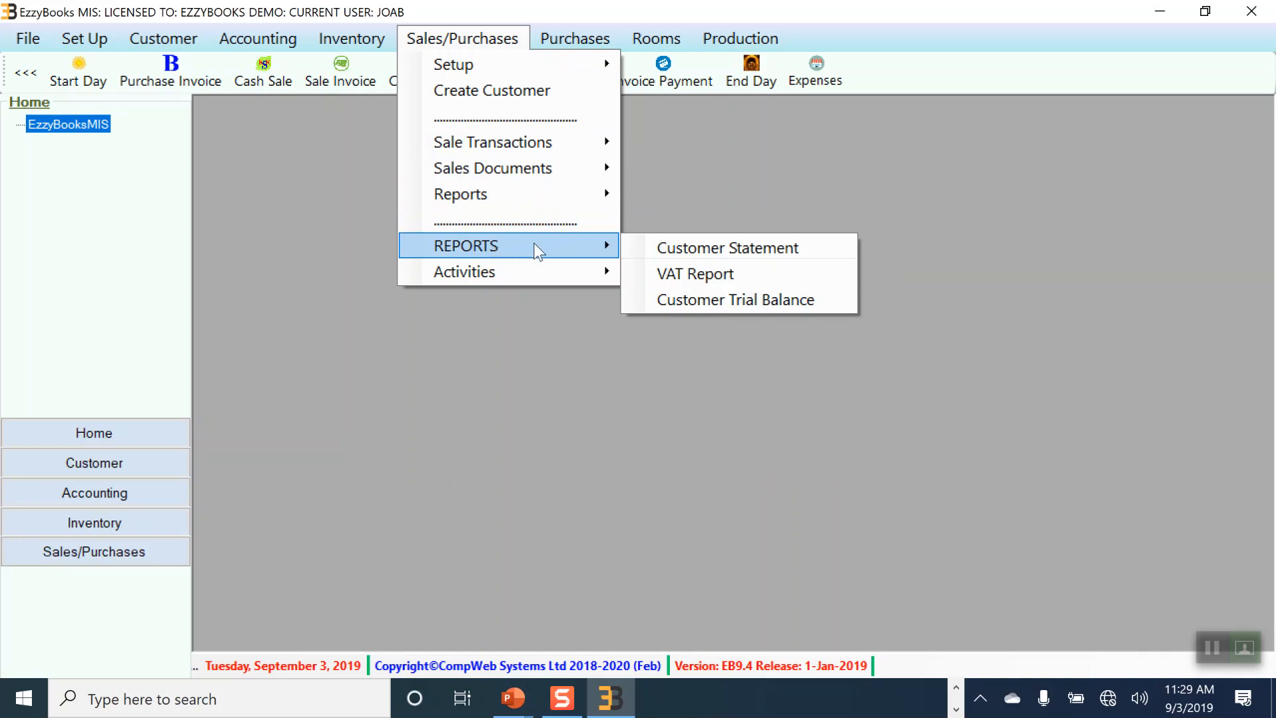
mouse_move(553, 38)
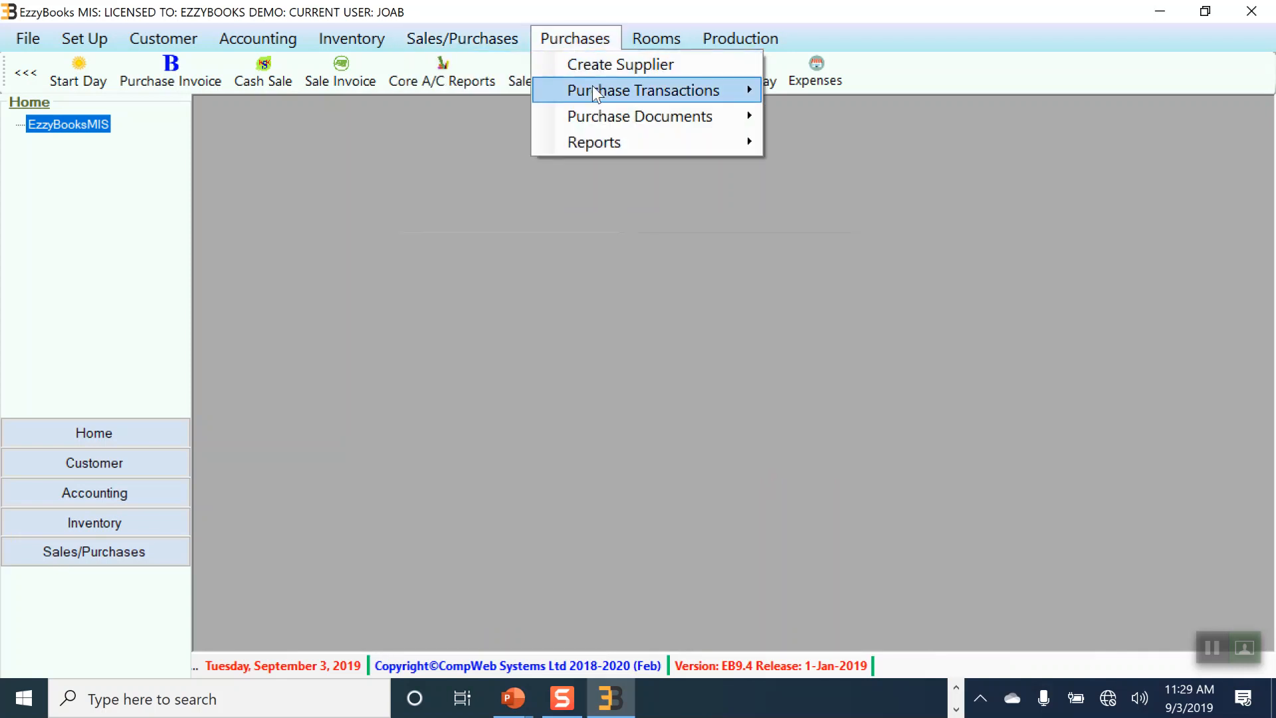
mouse_move(596, 94)
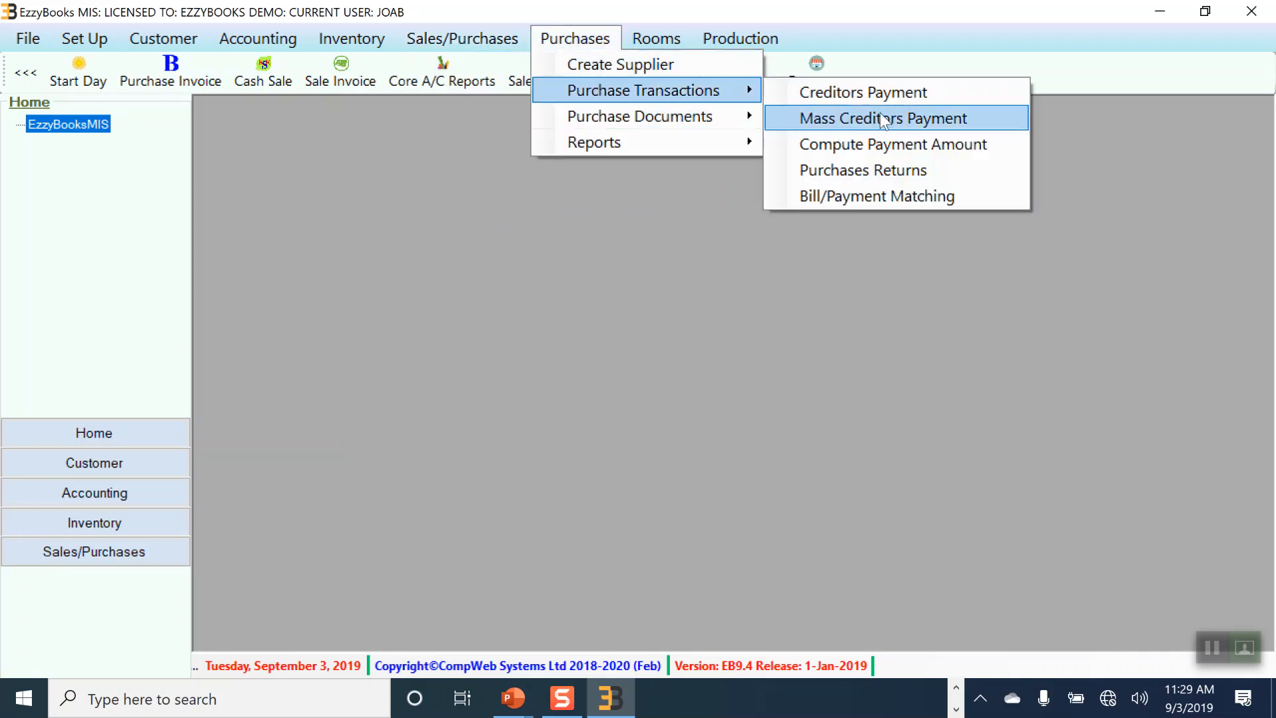
mouse_move(696, 116)
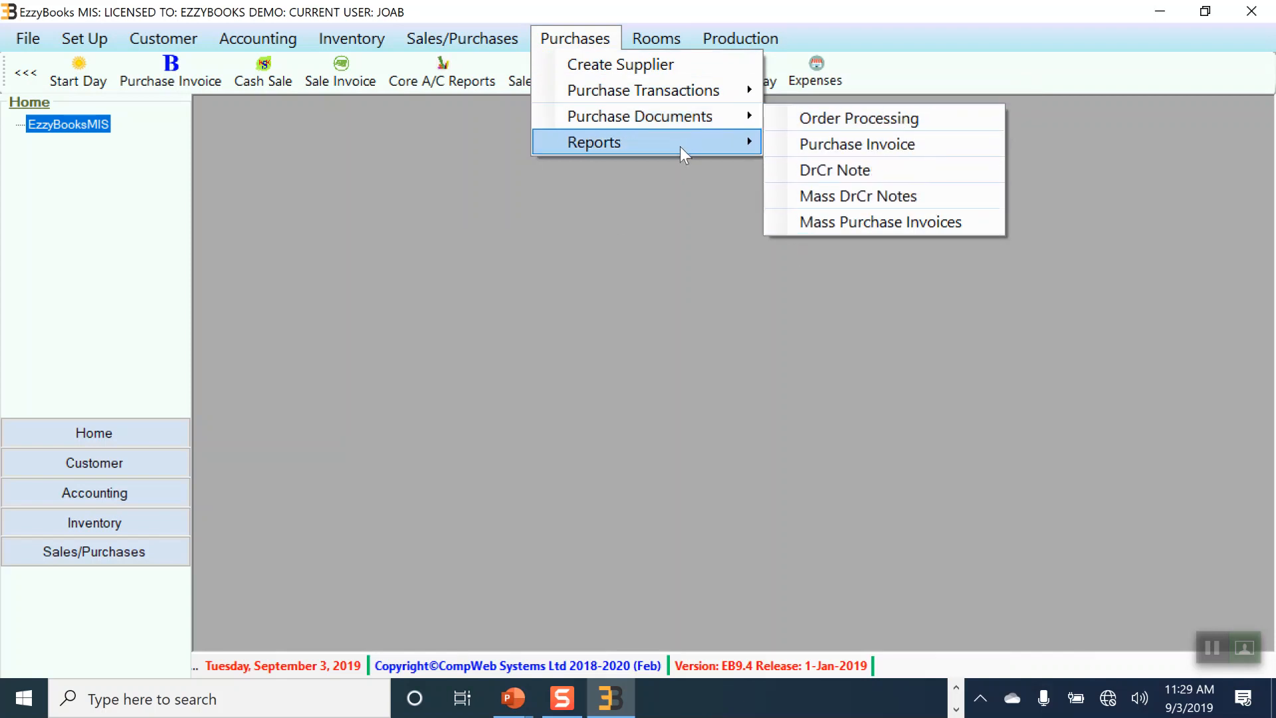
mouse_move(681, 145)
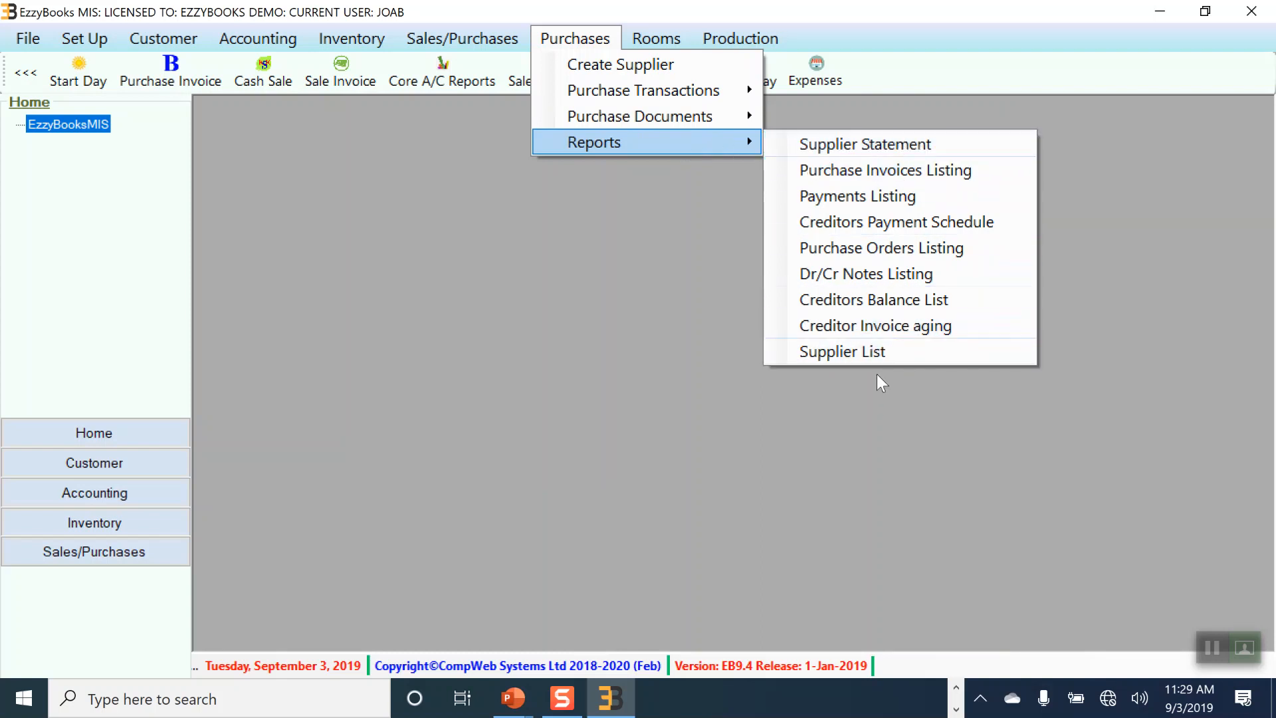
left_click(548, 206)
Step: Open Room Activities from the Rooms menu to show the current room bookings
left_click(667, 38)
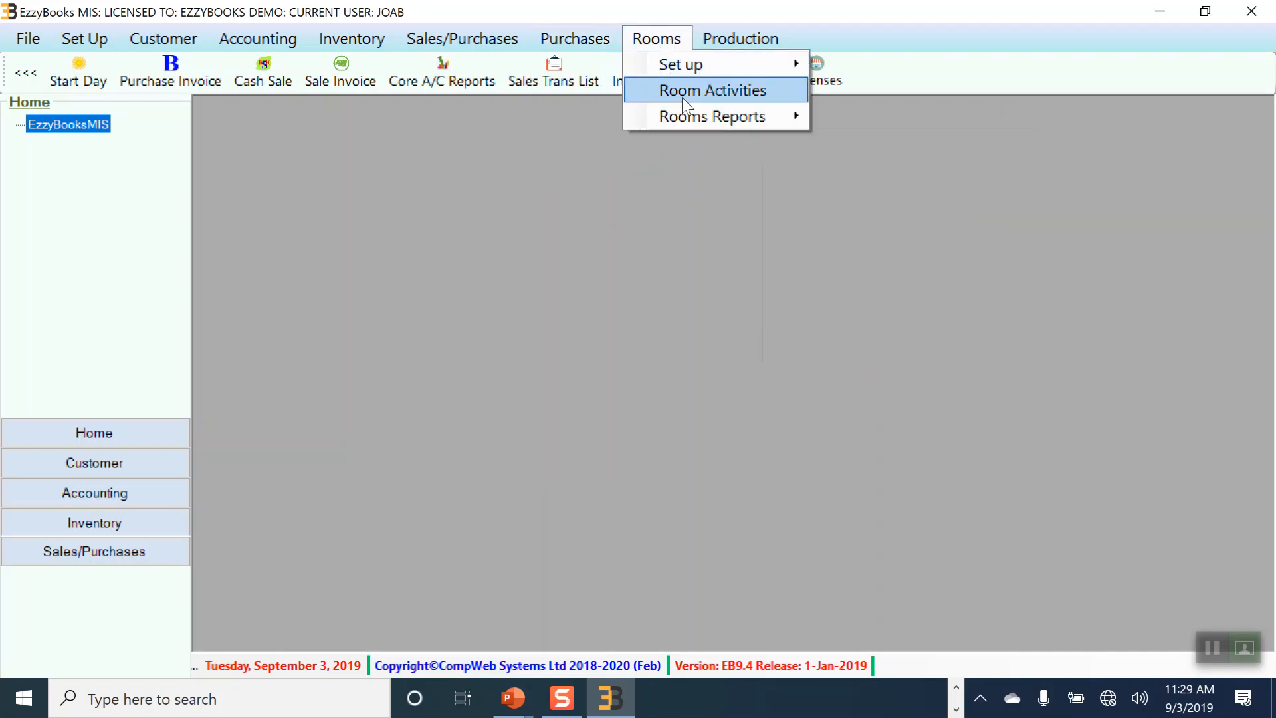
left_click(684, 22)
left_click(493, 35)
left_click(688, 95)
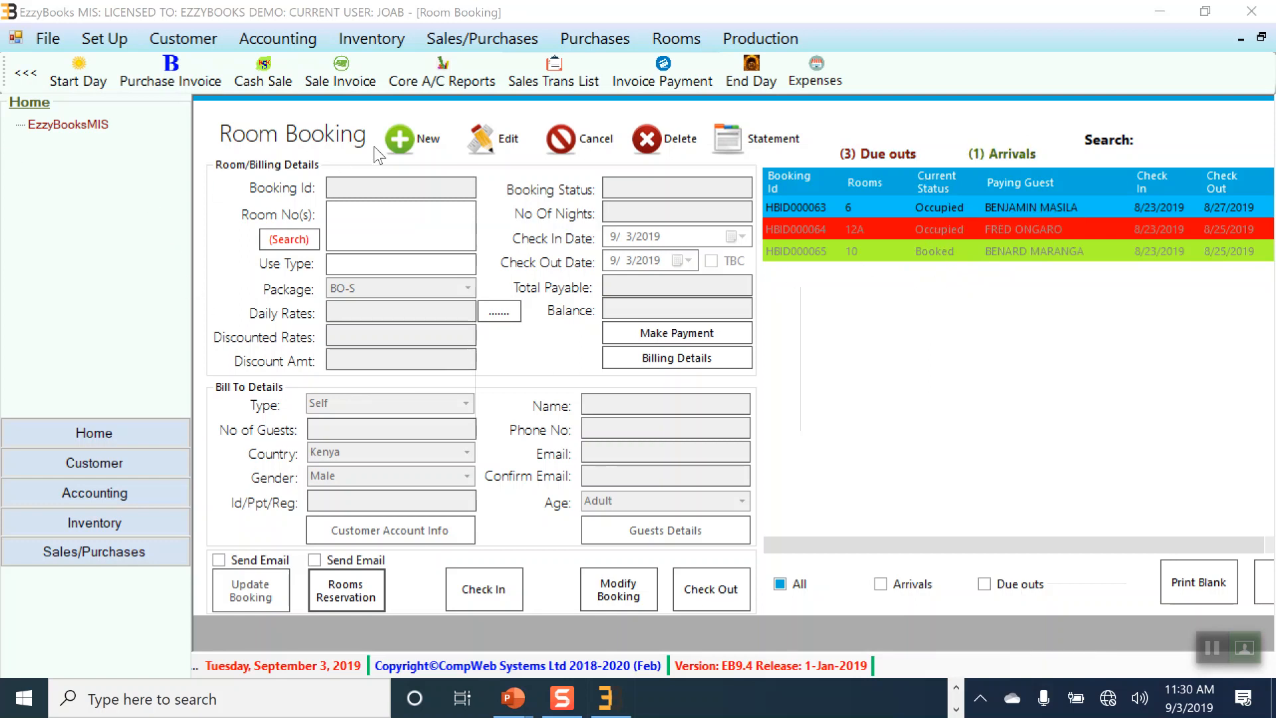
Step: Book room 4 on package BB-D from 9/3 to 9/10/2019 for 7 nights
left_click(400, 139)
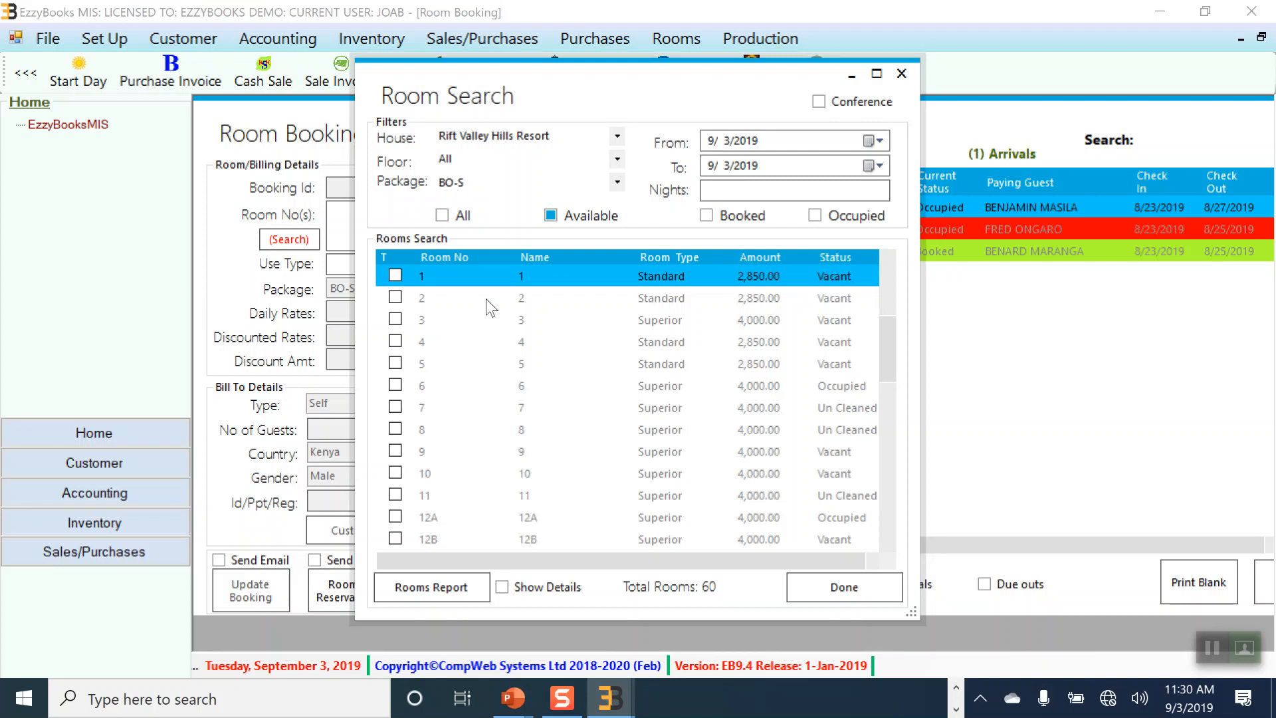
left_click(617, 182)
left_click(489, 241)
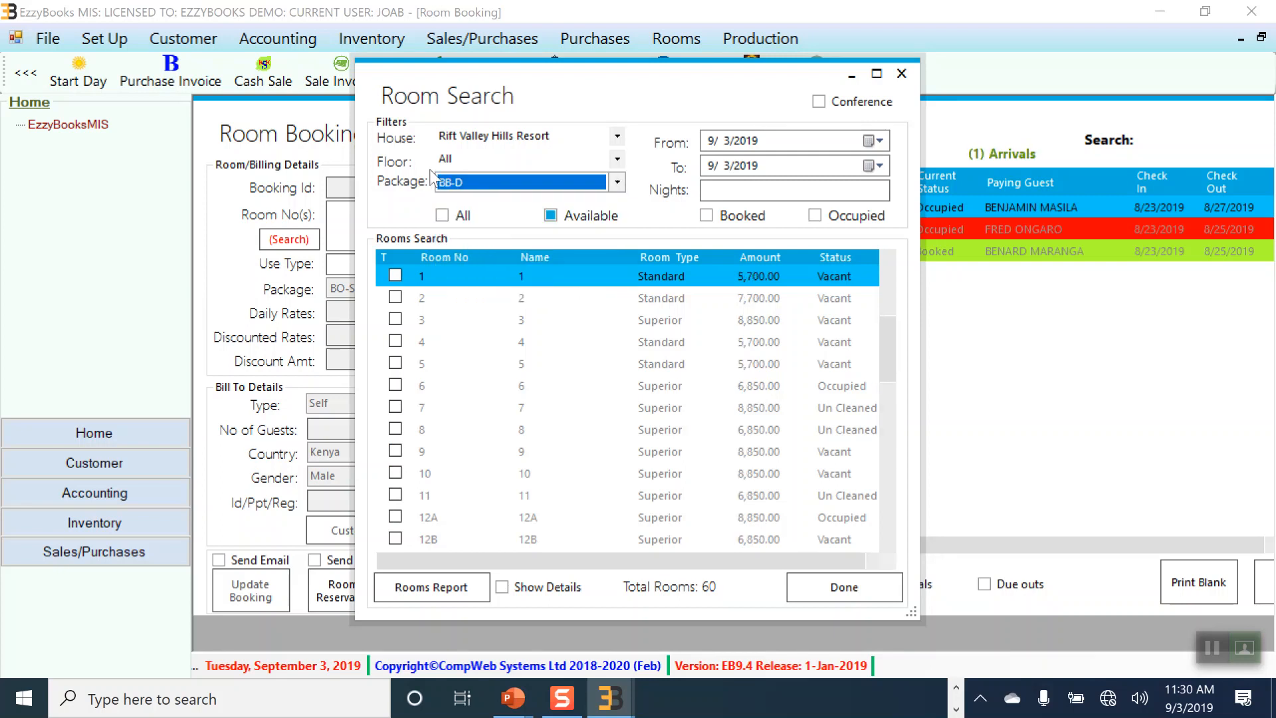
left_click(876, 166)
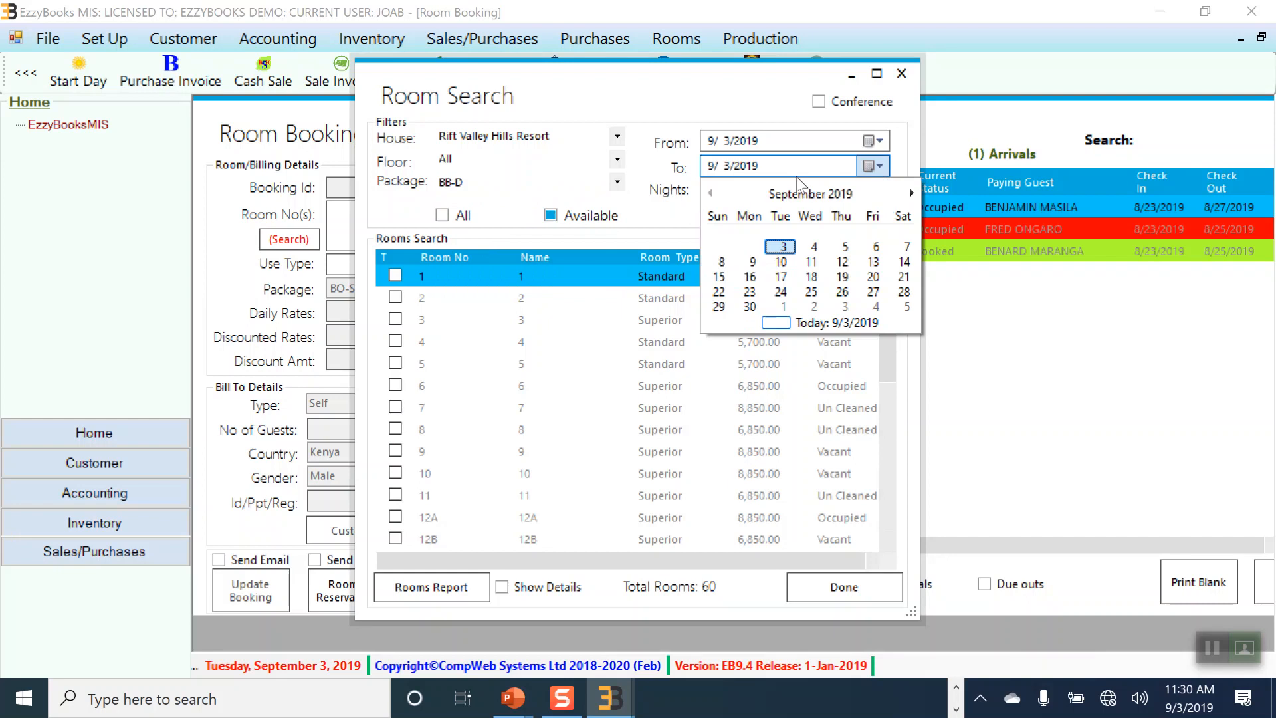
left_click(787, 264)
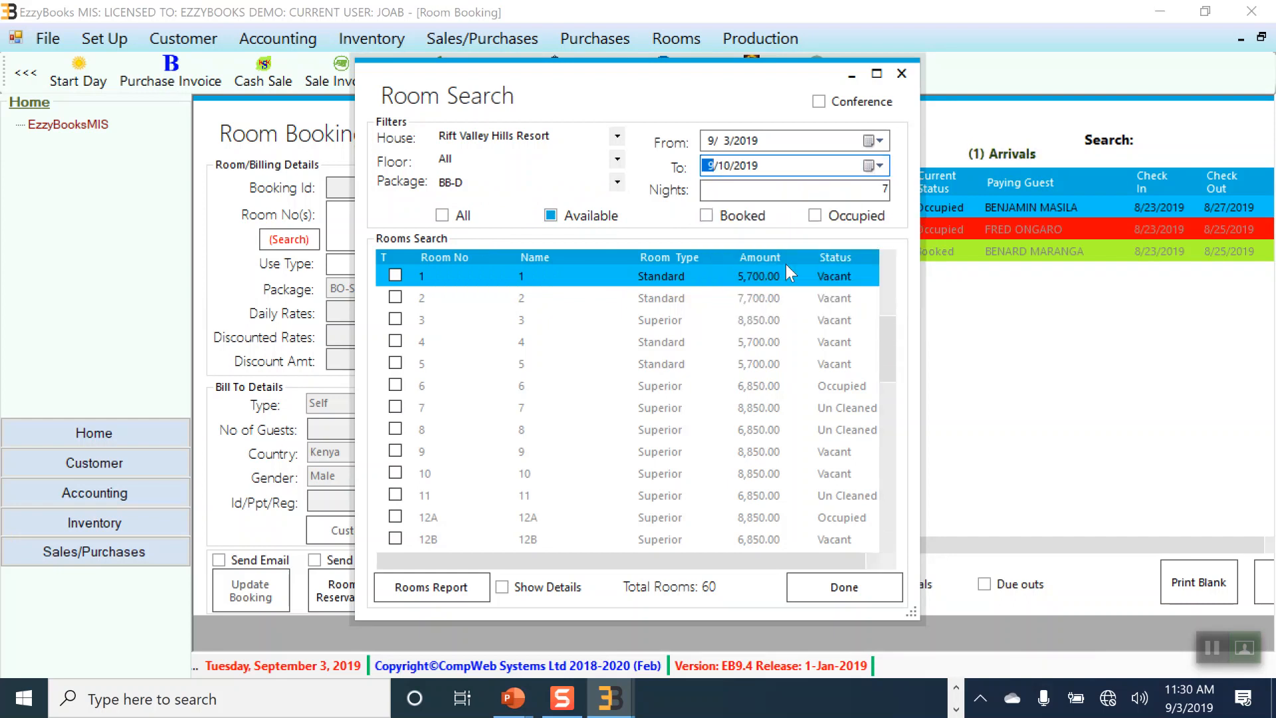
left_click(396, 340)
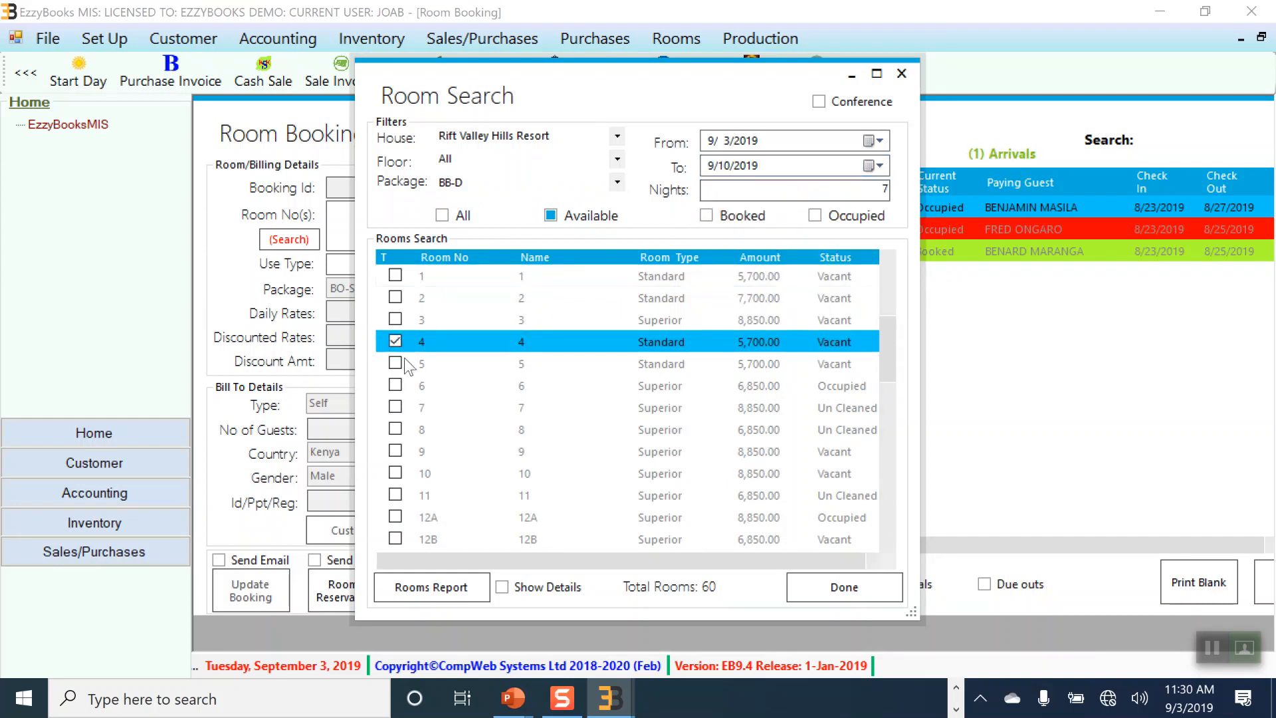
left_click(832, 589)
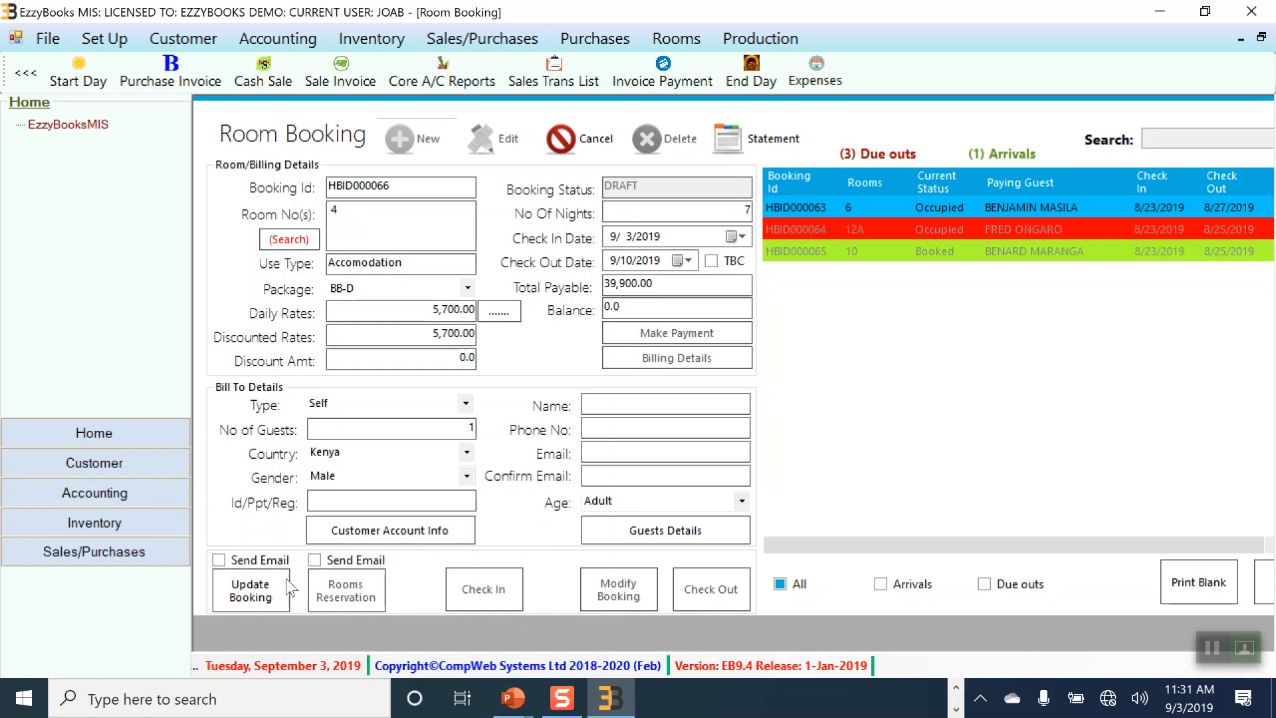
Step: Resolve the missing-ID warning by pulling an existing customer's details into the booking
left_click(252, 590)
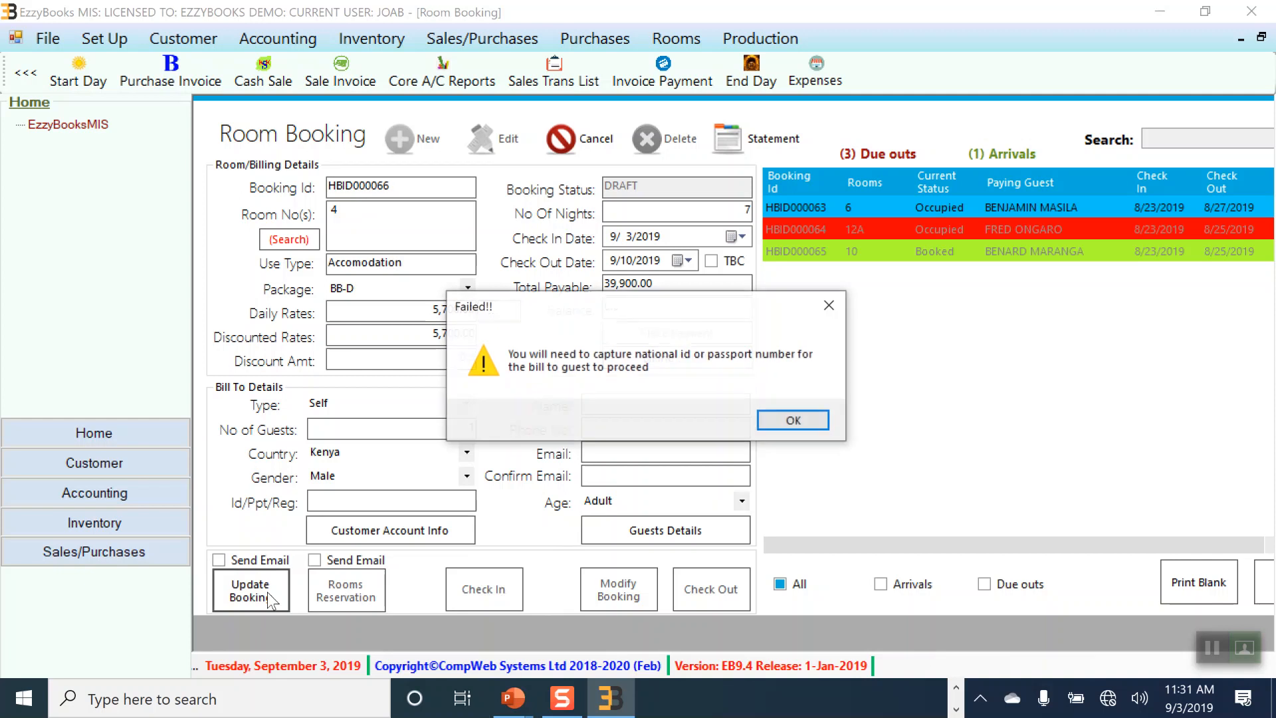
left_click(790, 428)
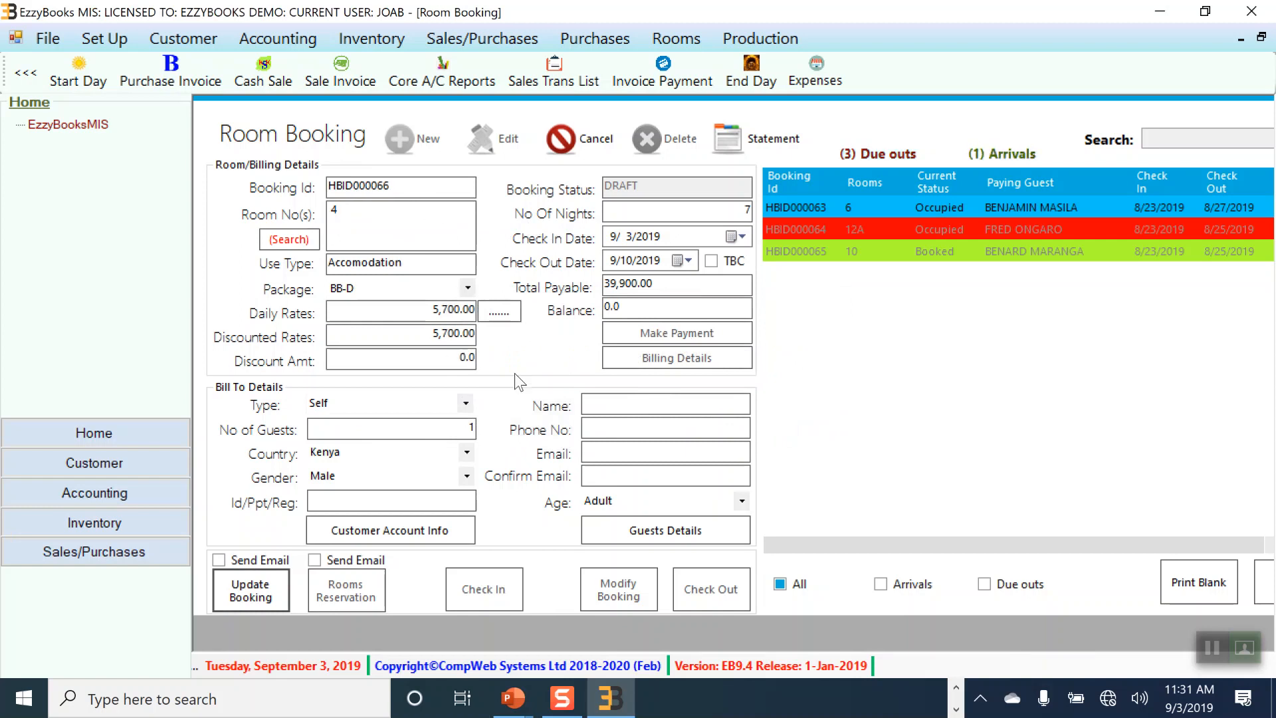
left_click(411, 533)
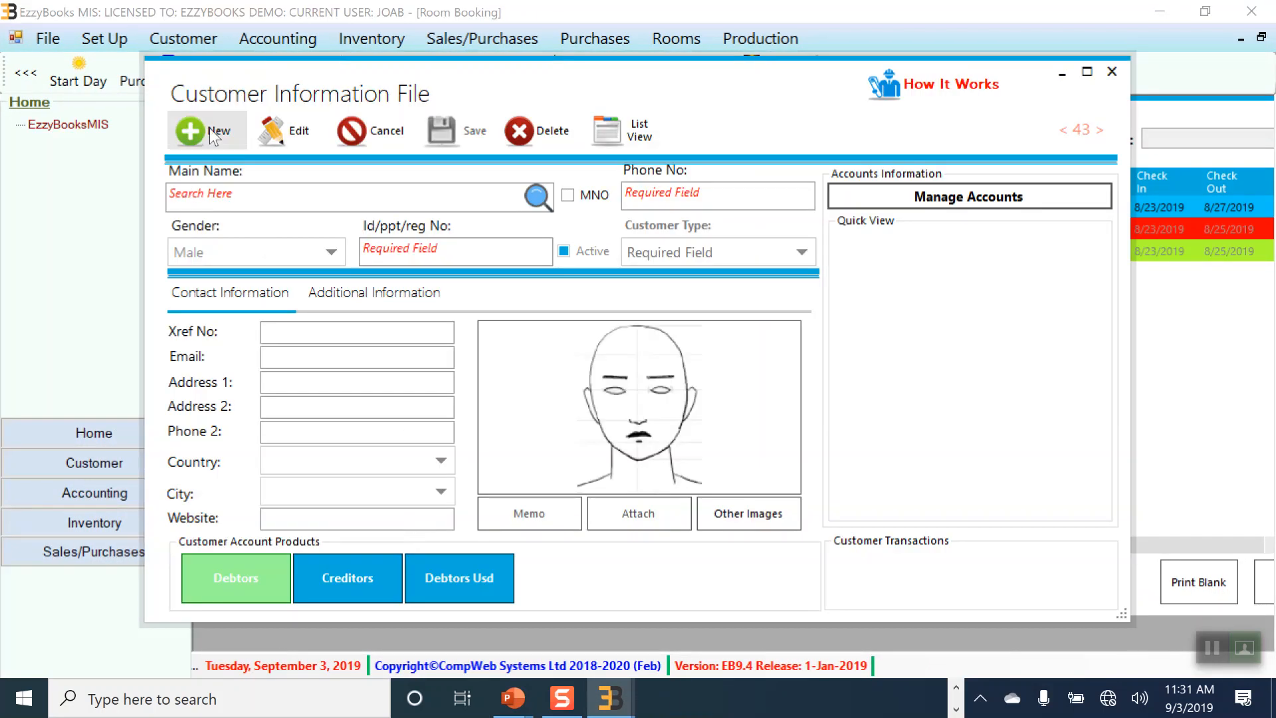
left_click(195, 194)
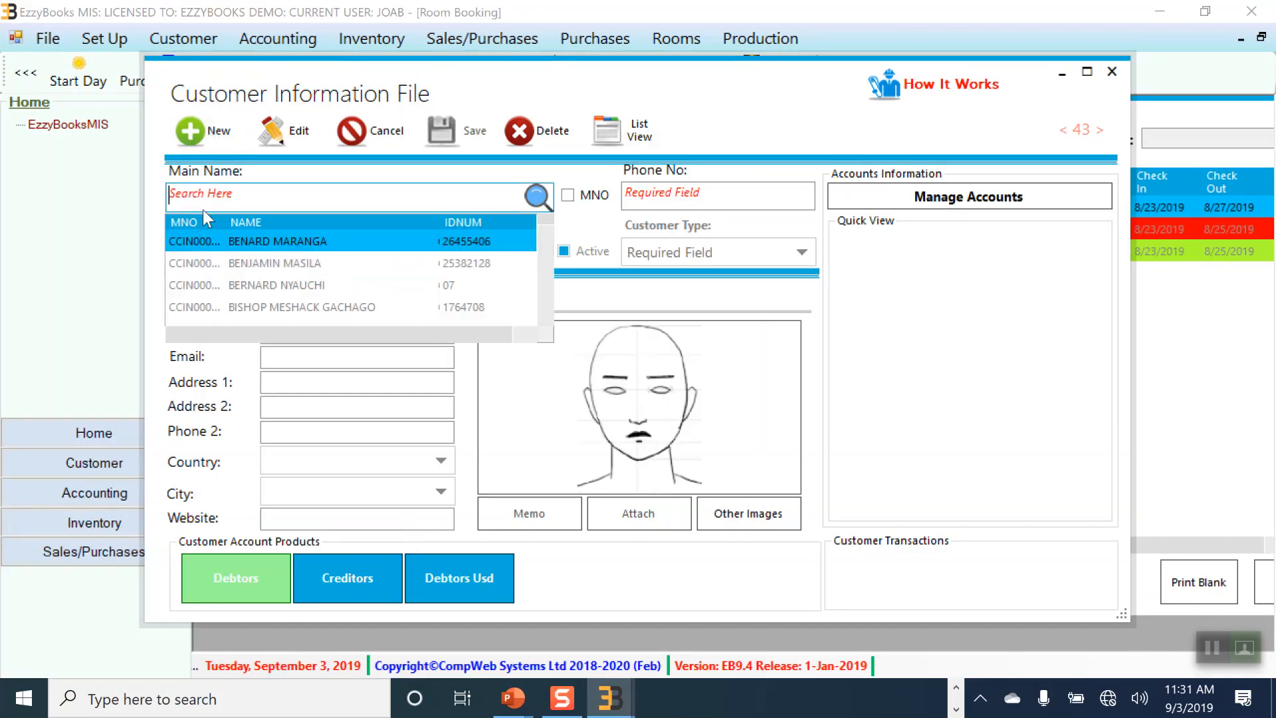
left_click(254, 261)
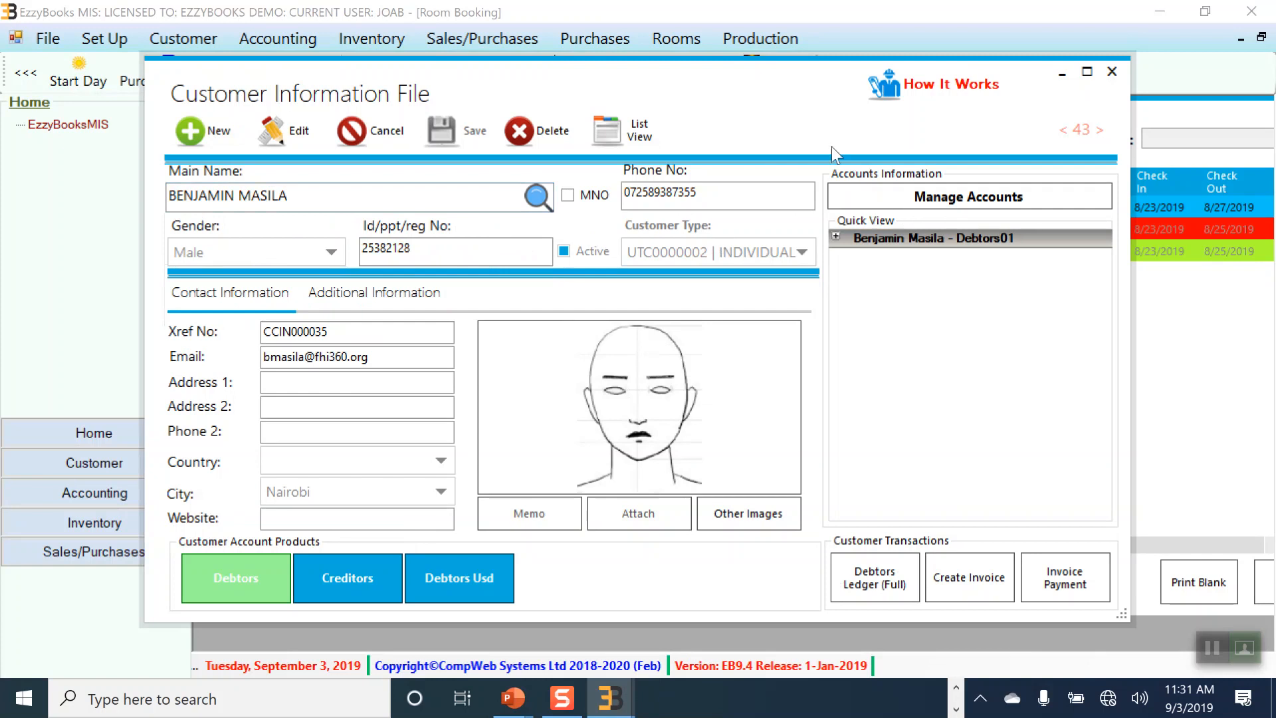
left_click(1111, 71)
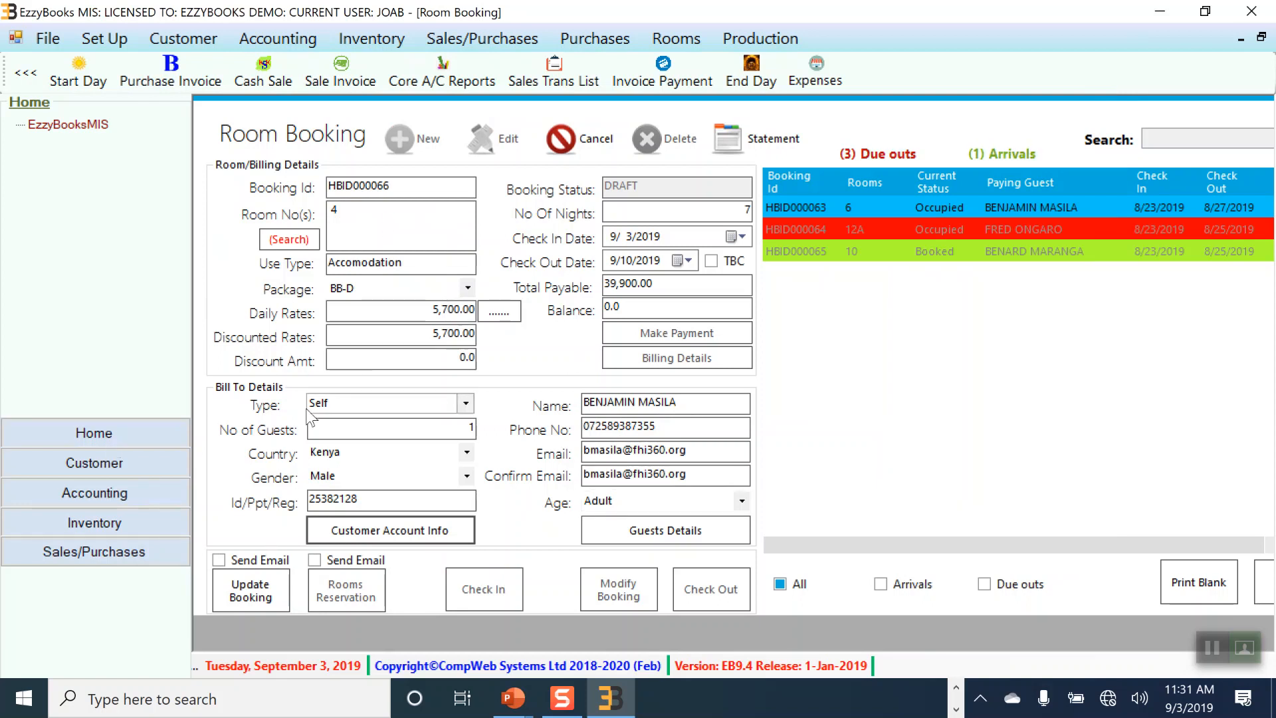
Step: Save the room 4 booking as HBID000066 and close the Room Booking screen
left_click(249, 591)
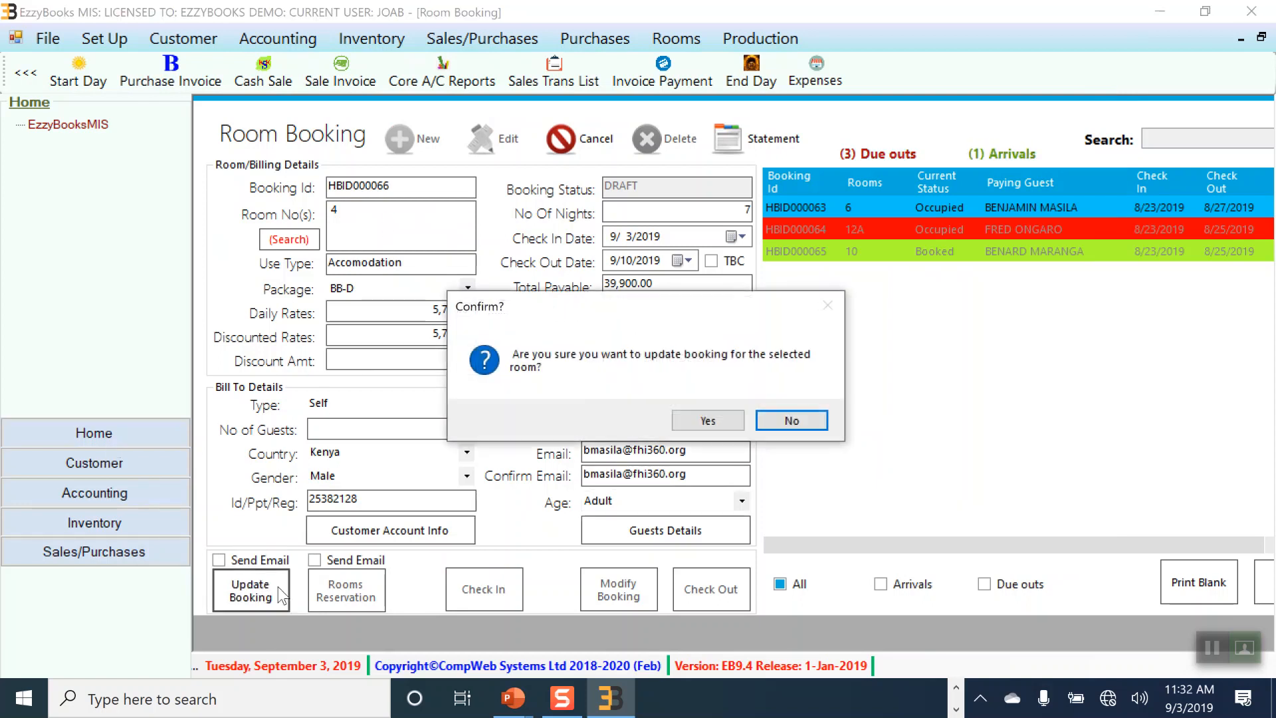
left_click(708, 421)
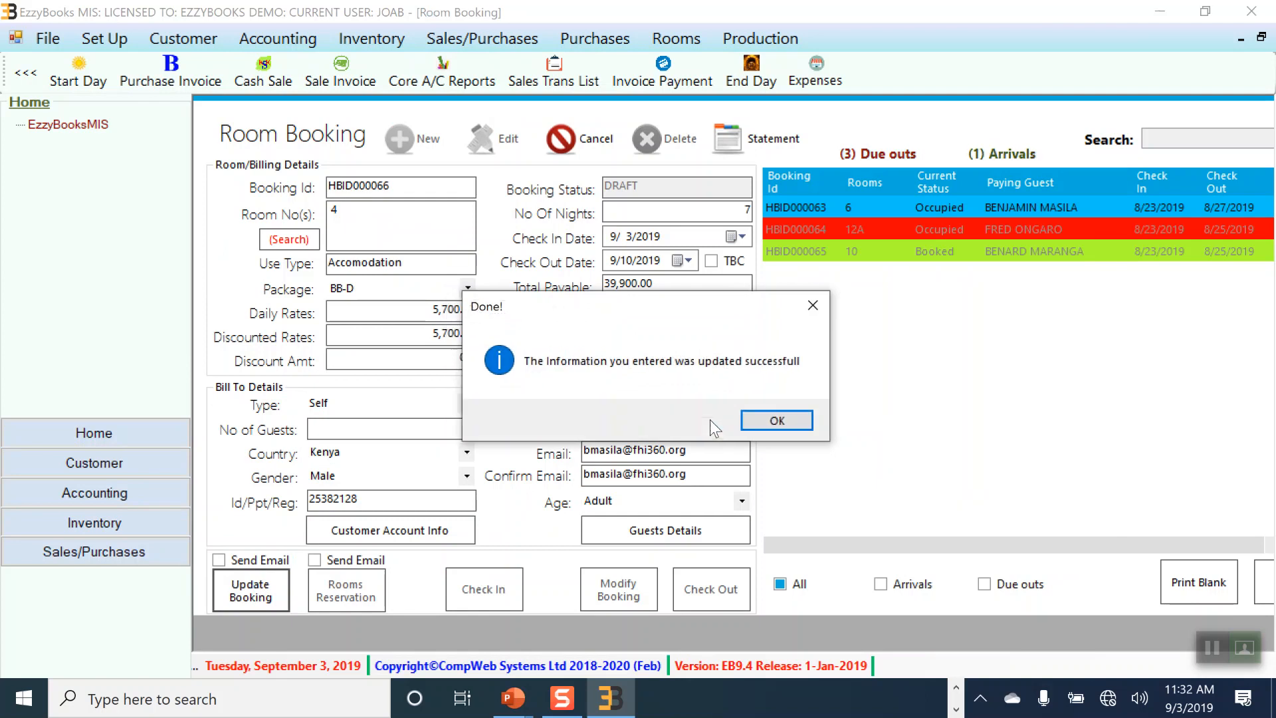
left_click(758, 421)
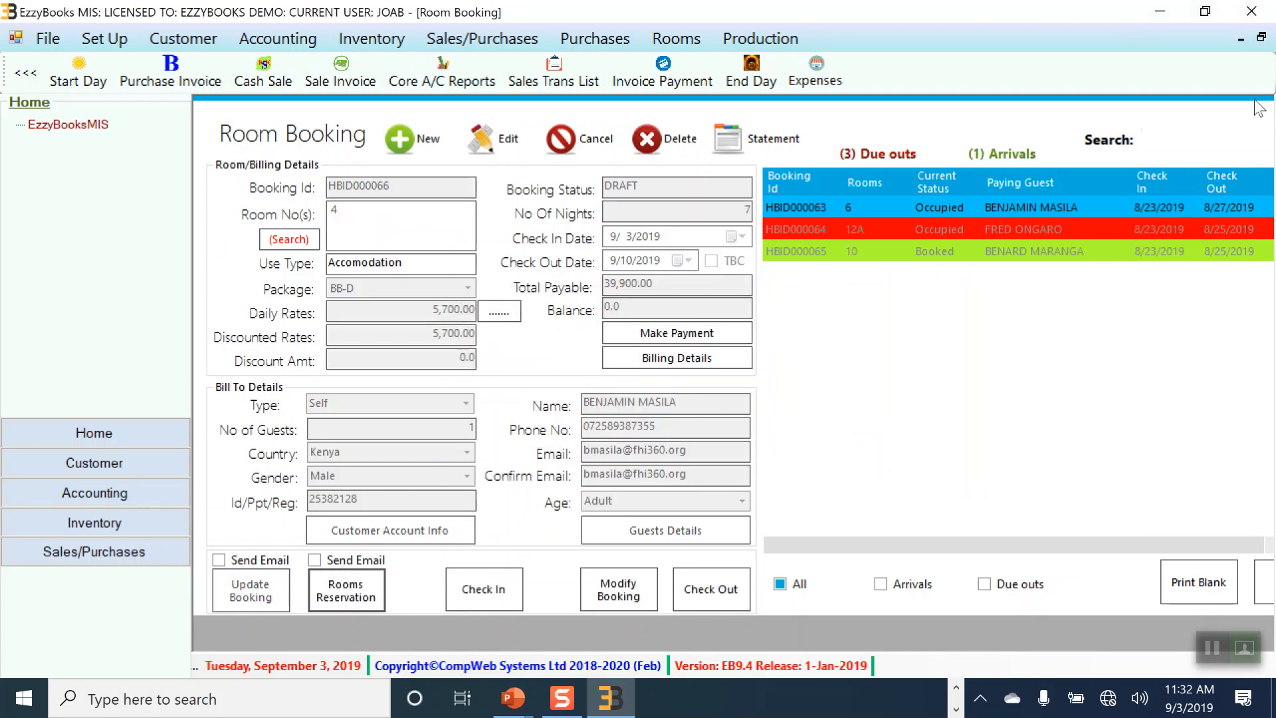
left_click(1273, 37)
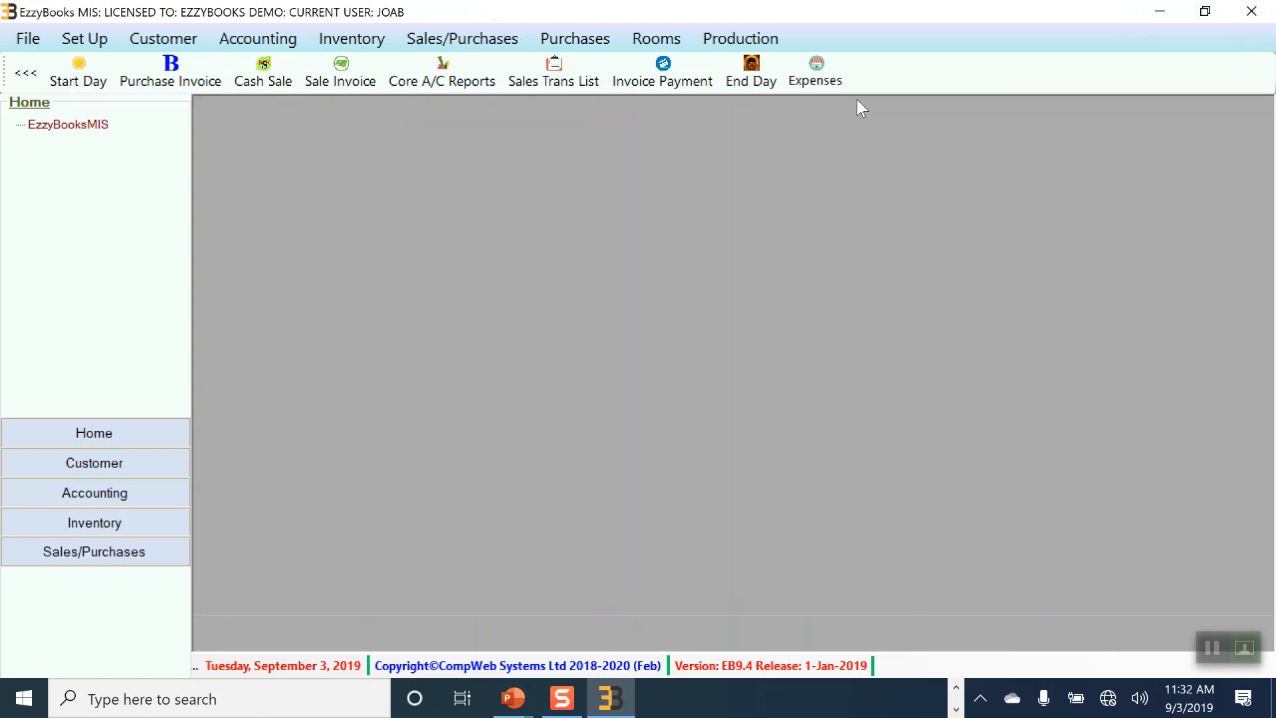
left_click(680, 41)
mouse_move(691, 123)
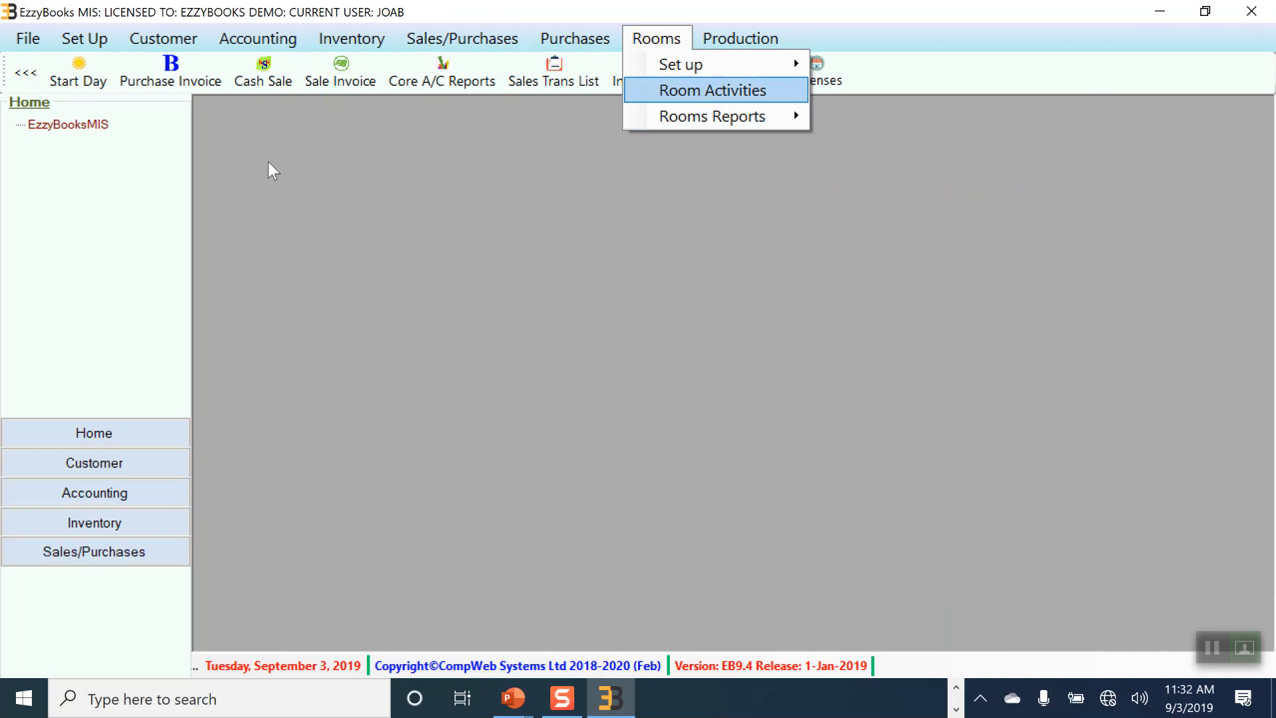
left_click(503, 142)
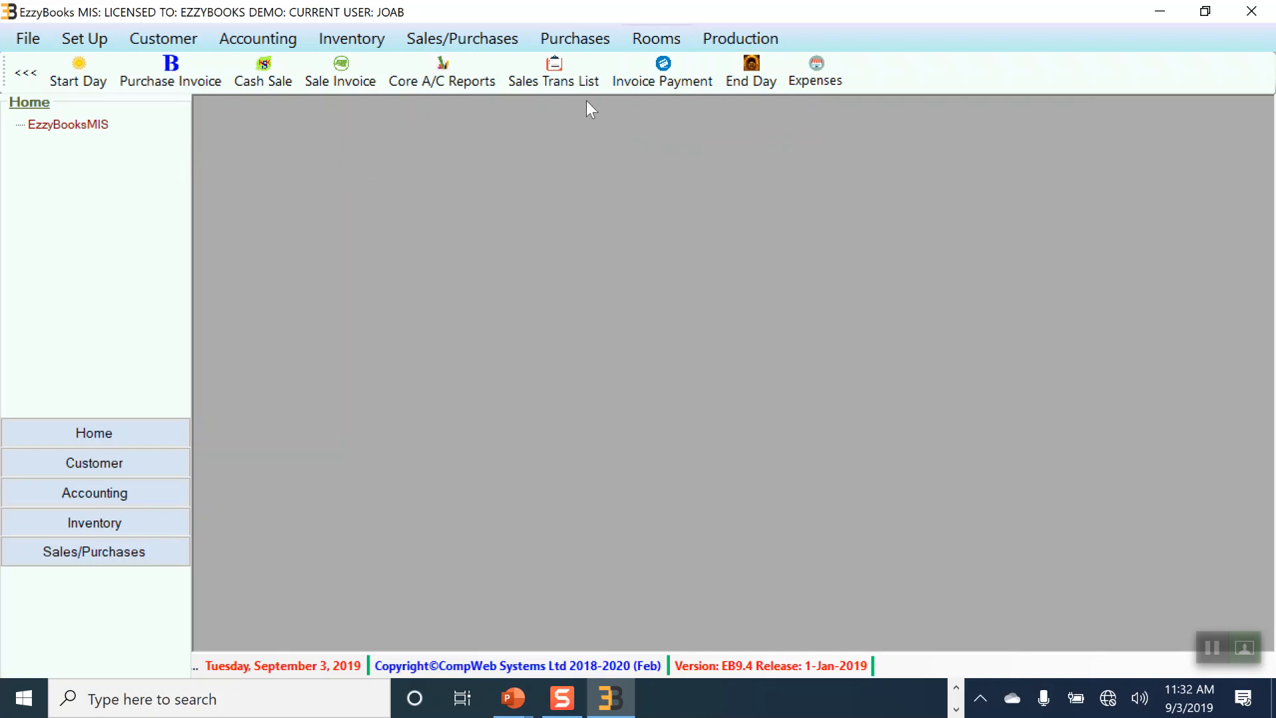
left_click(741, 31)
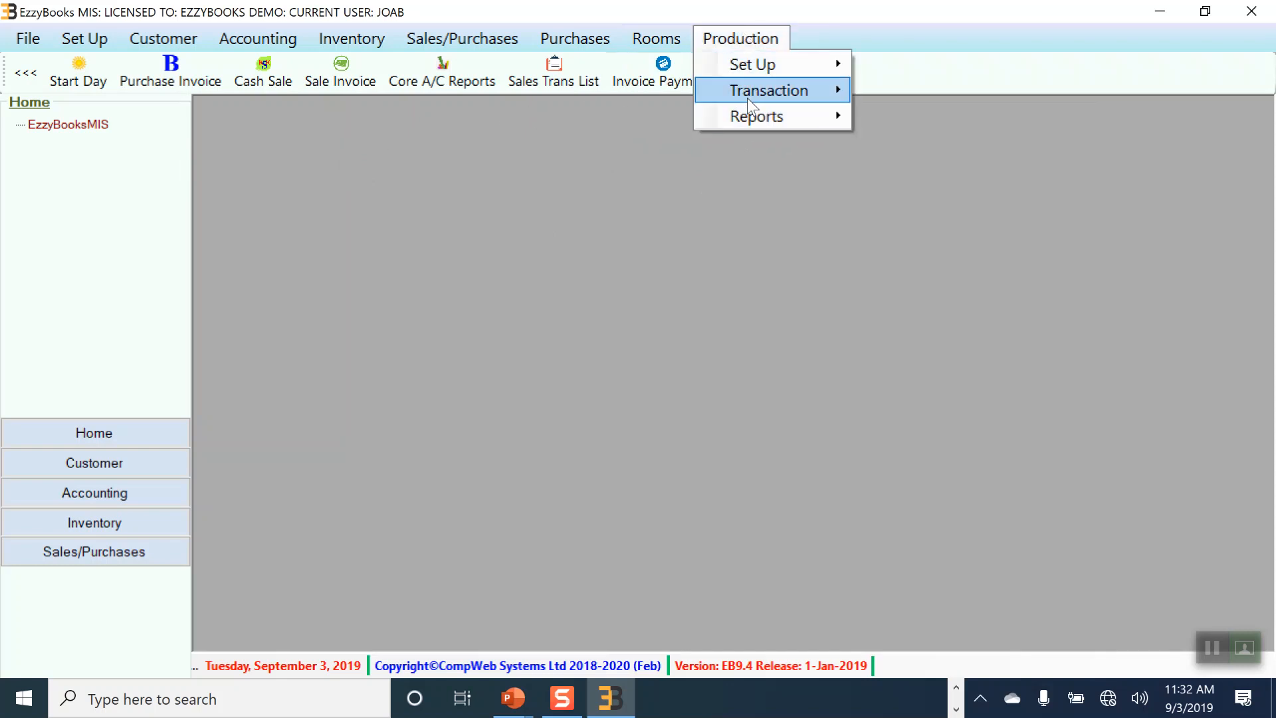
mouse_move(840, 91)
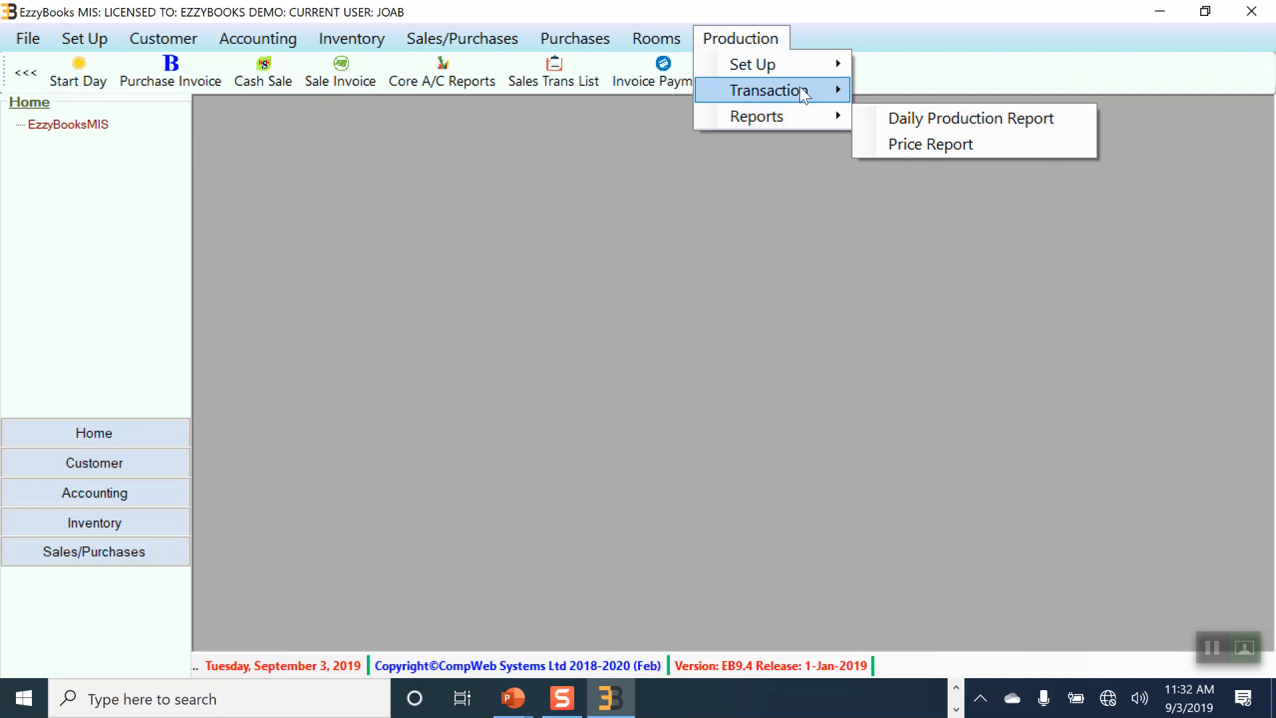
mouse_move(801, 91)
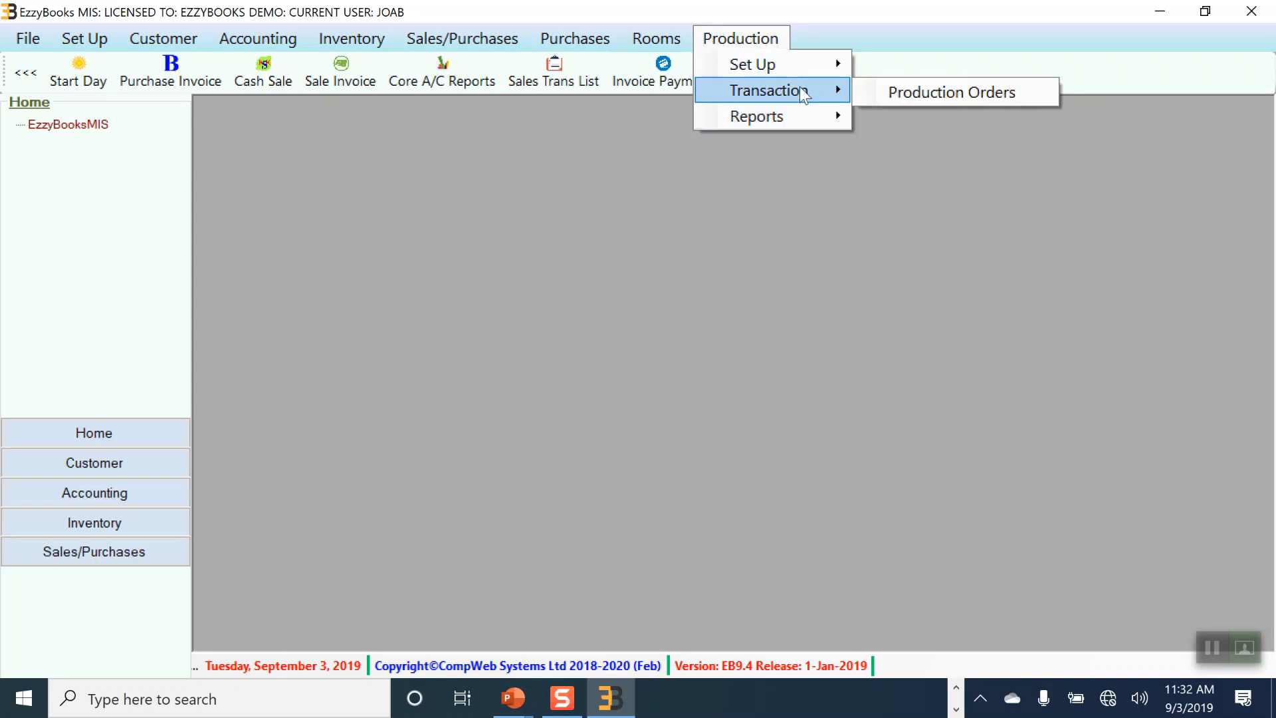
left_click(929, 93)
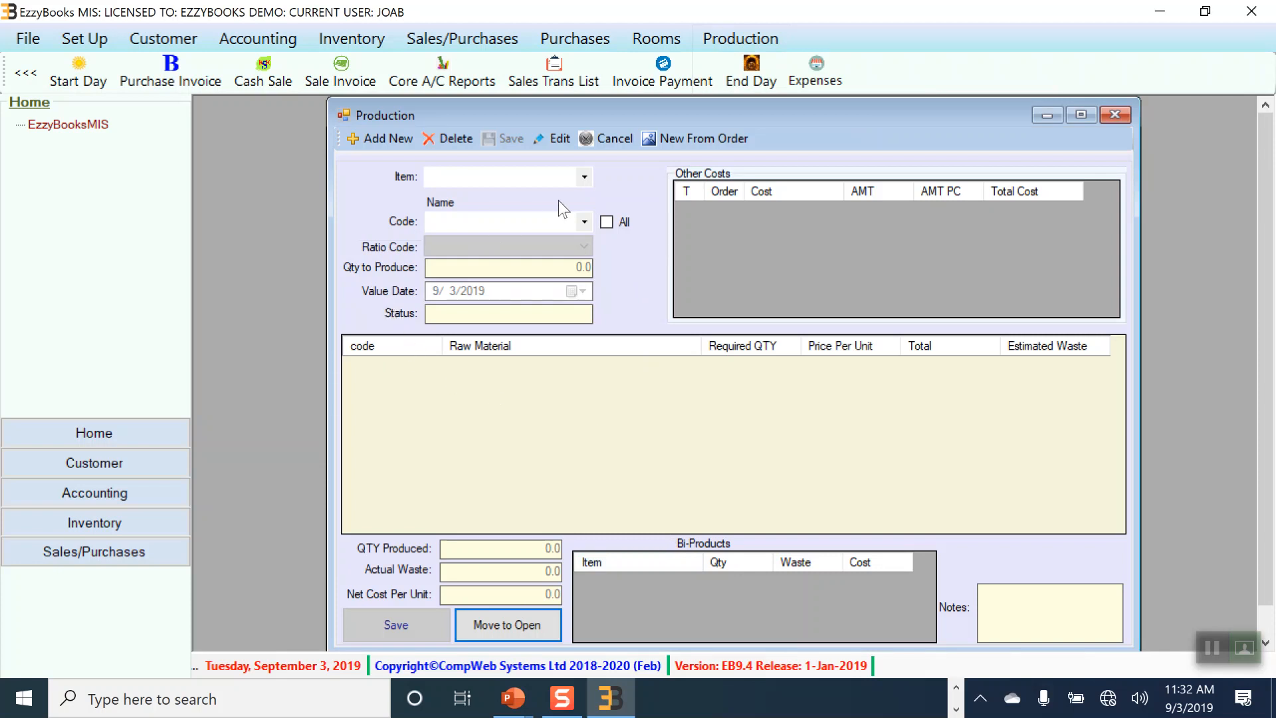
left_click(585, 177)
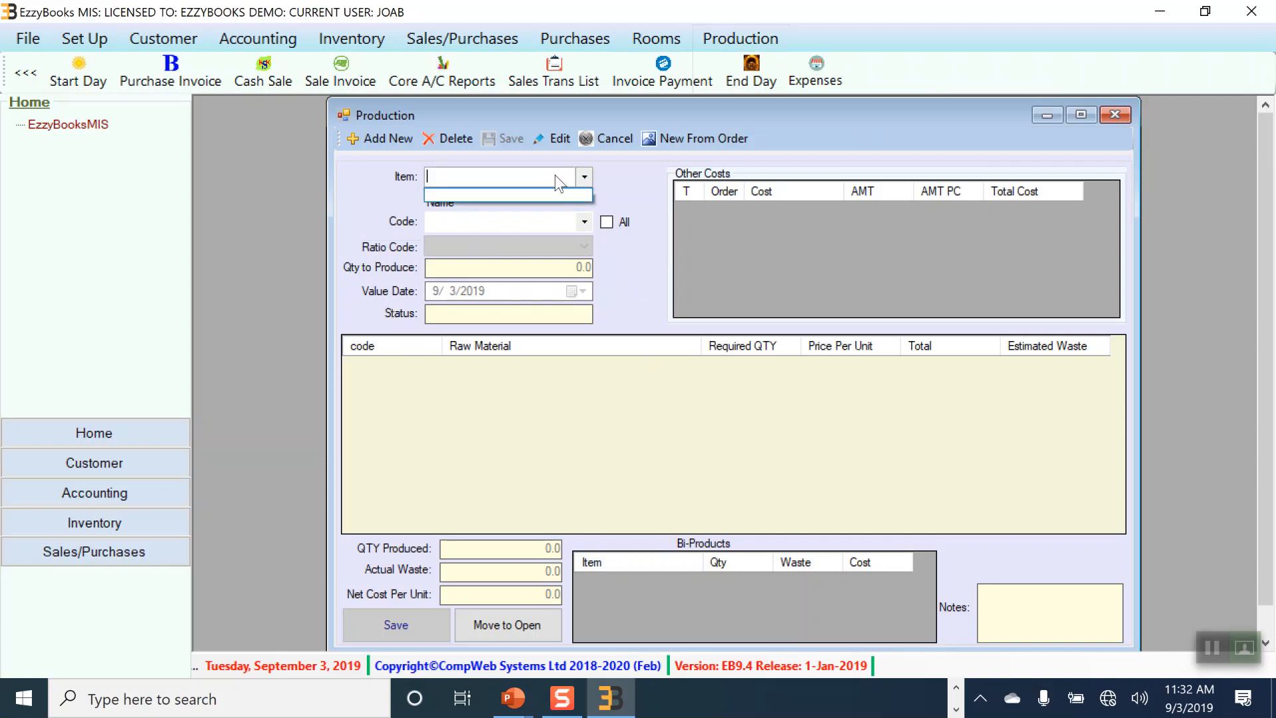
type("ch")
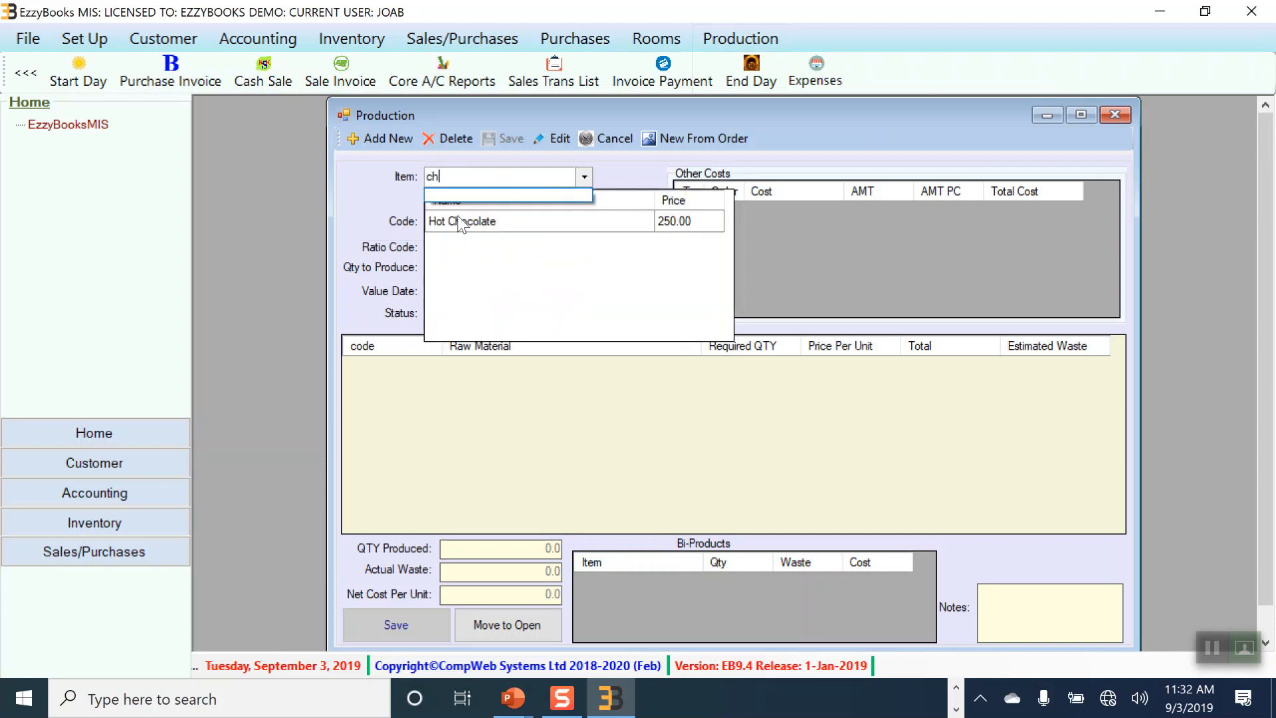
left_click(456, 219)
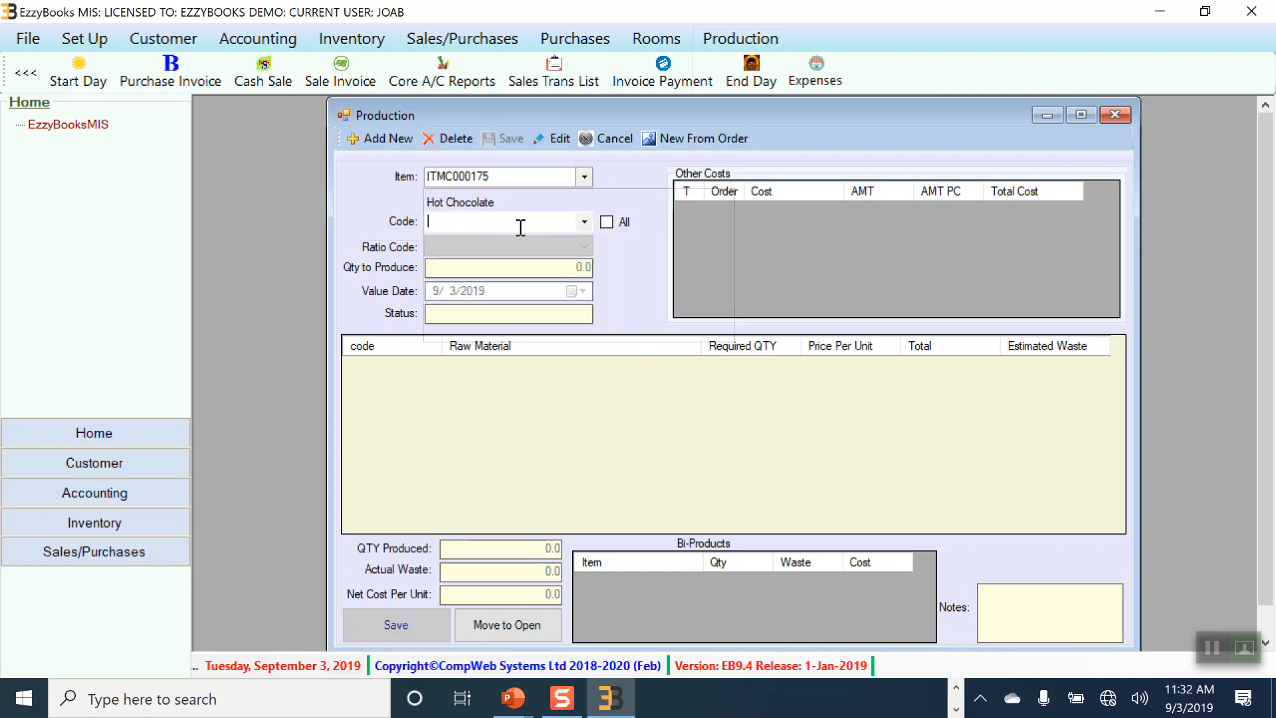
left_click(532, 222)
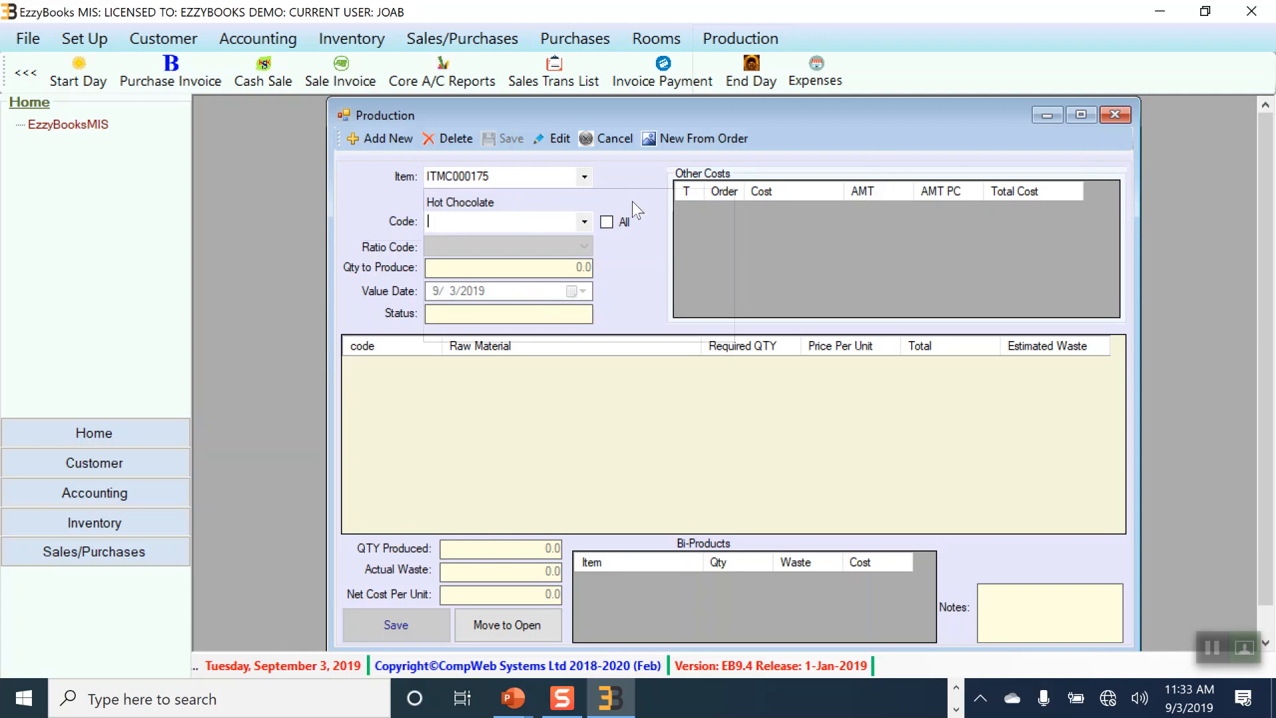
left_click(1120, 117)
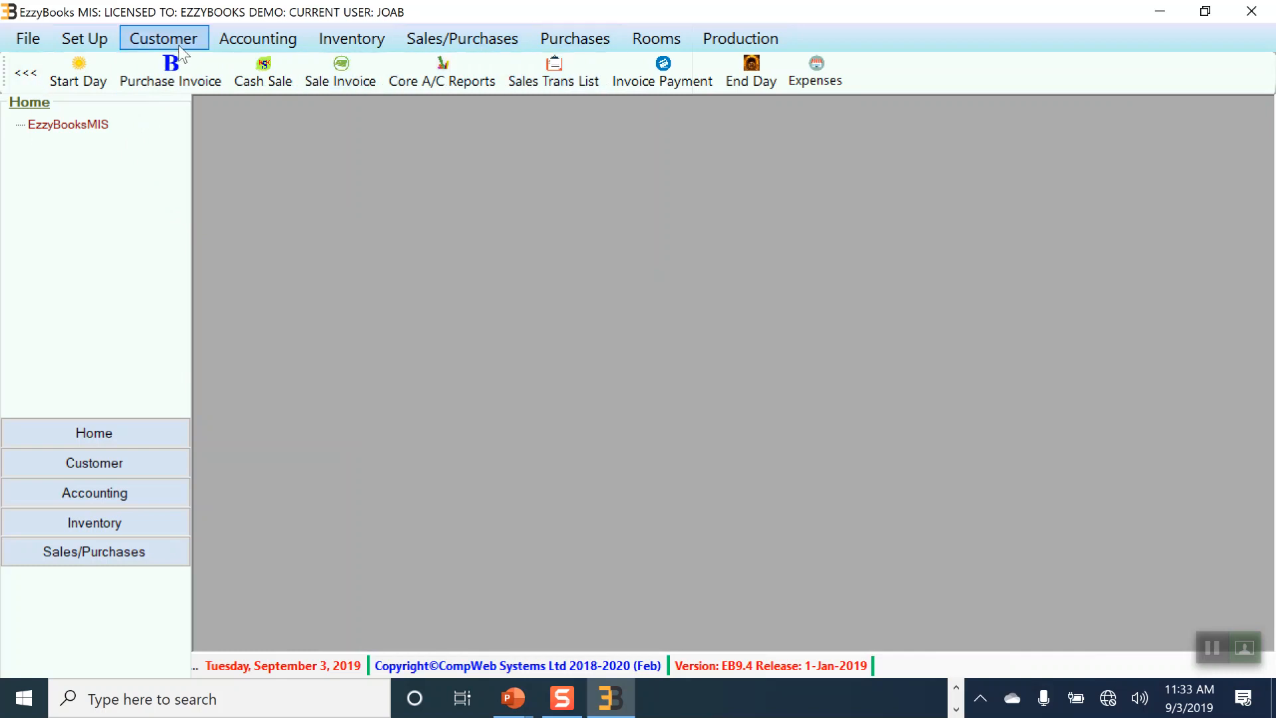
Step: Load the Balance Sheet, then the 2019 Profit and Loss report
left_click(248, 34)
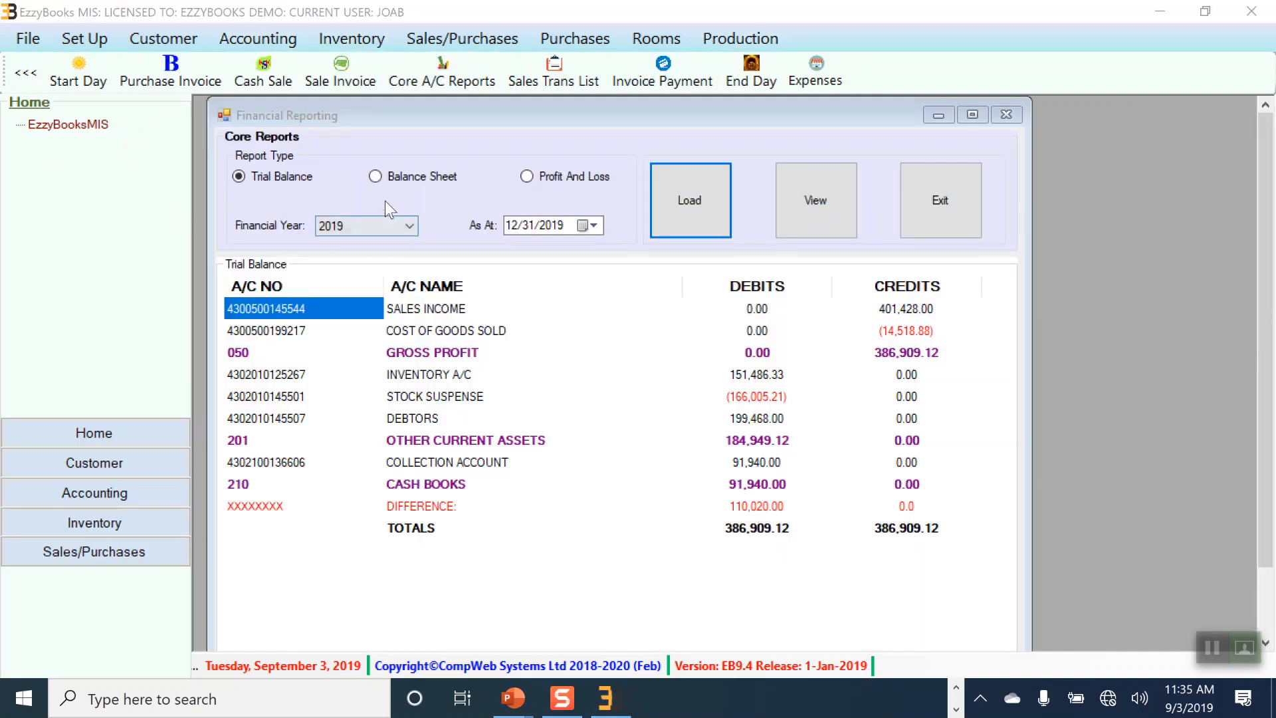
left_click(375, 177)
left_click(679, 211)
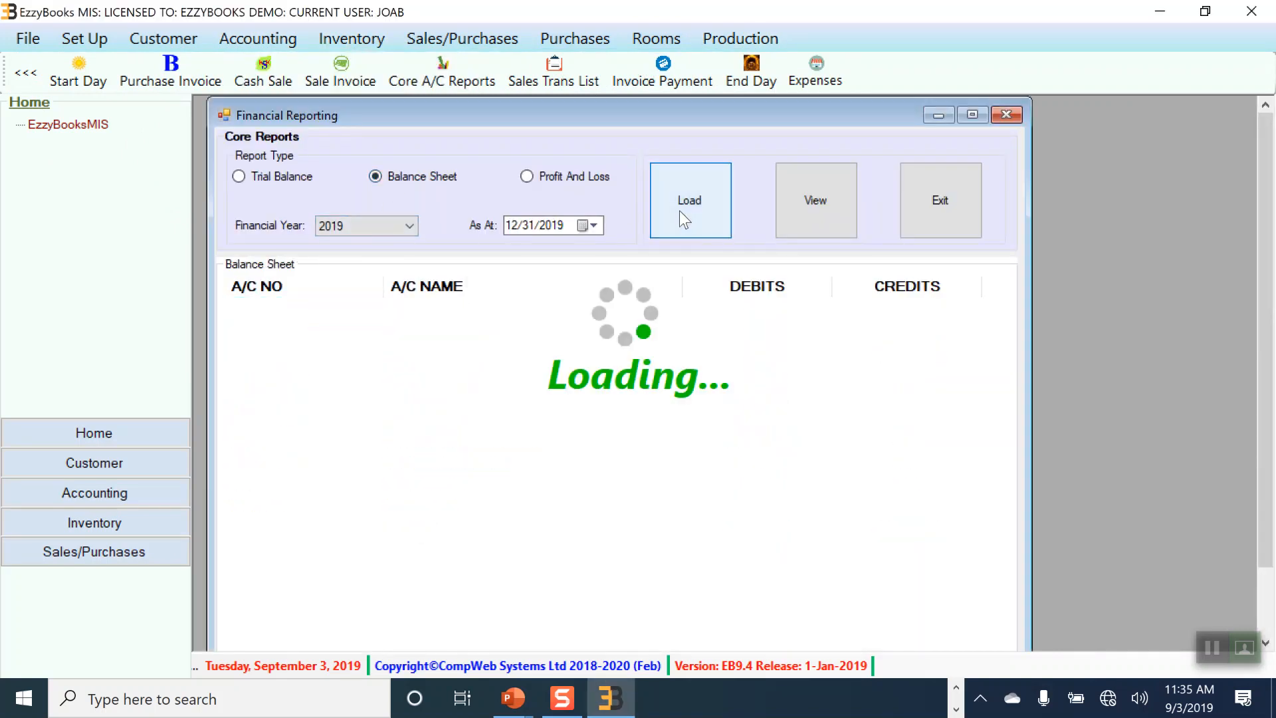
left_click(529, 176)
left_click(692, 210)
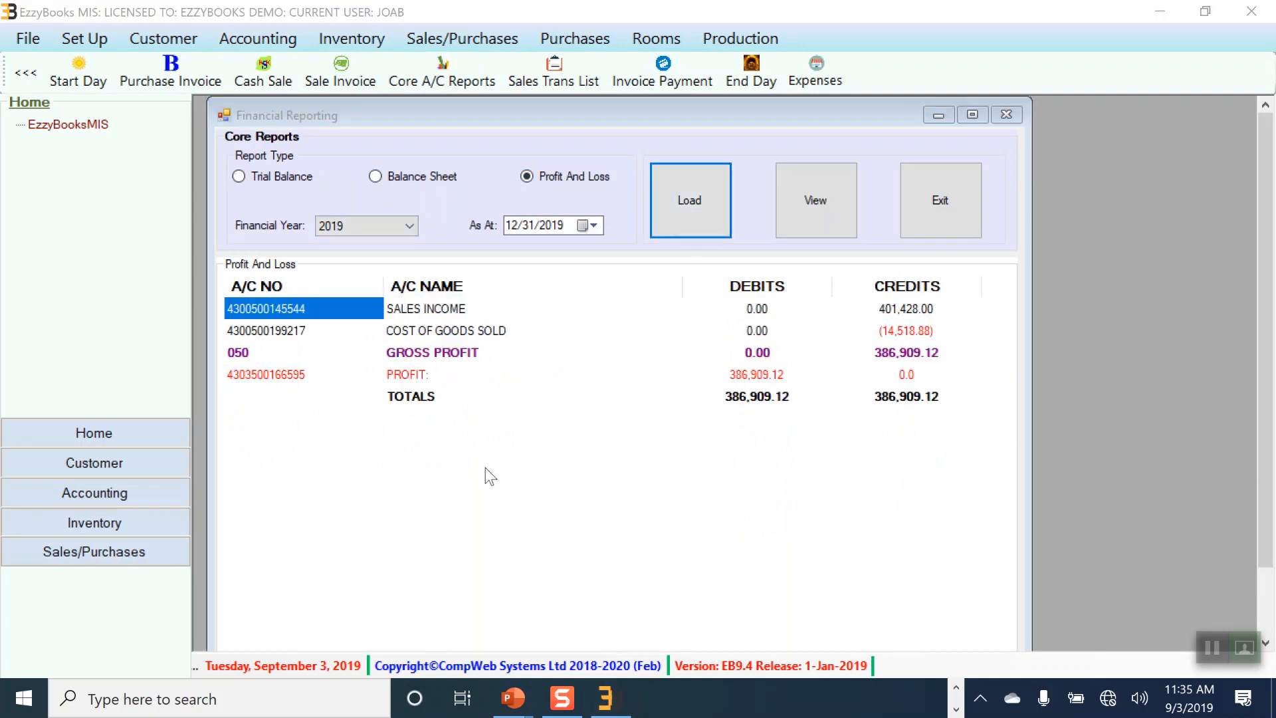
Step: Drill from sales income 401,428.00 into batch 017SIVB23022019's journal, then close the windows
left_click(900, 310)
double_click(899, 309)
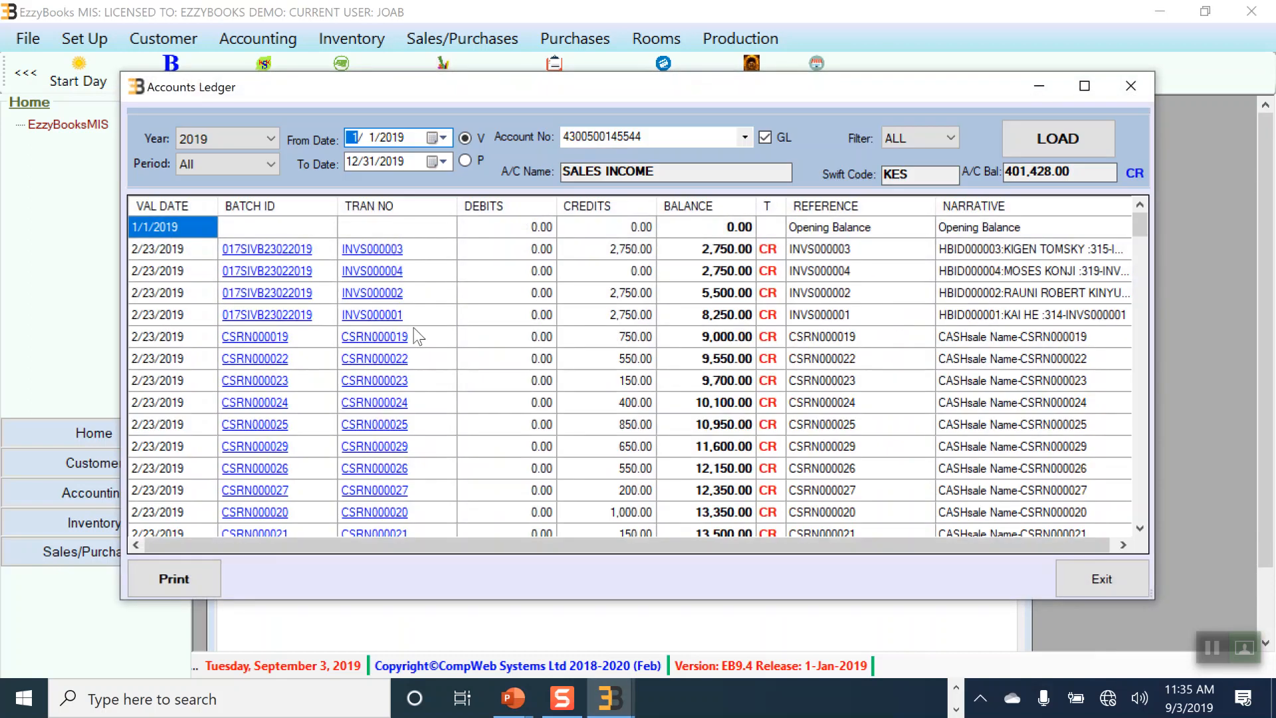
left_click(287, 272)
double_click(288, 273)
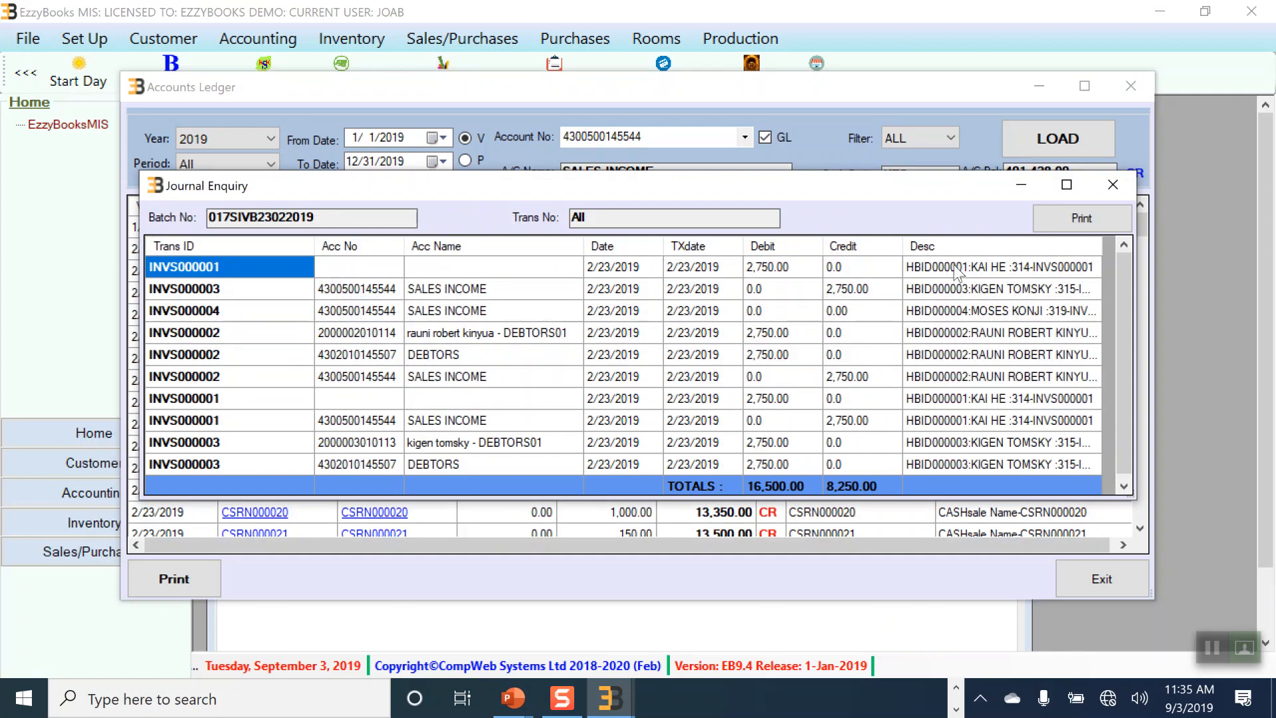
left_click(1114, 184)
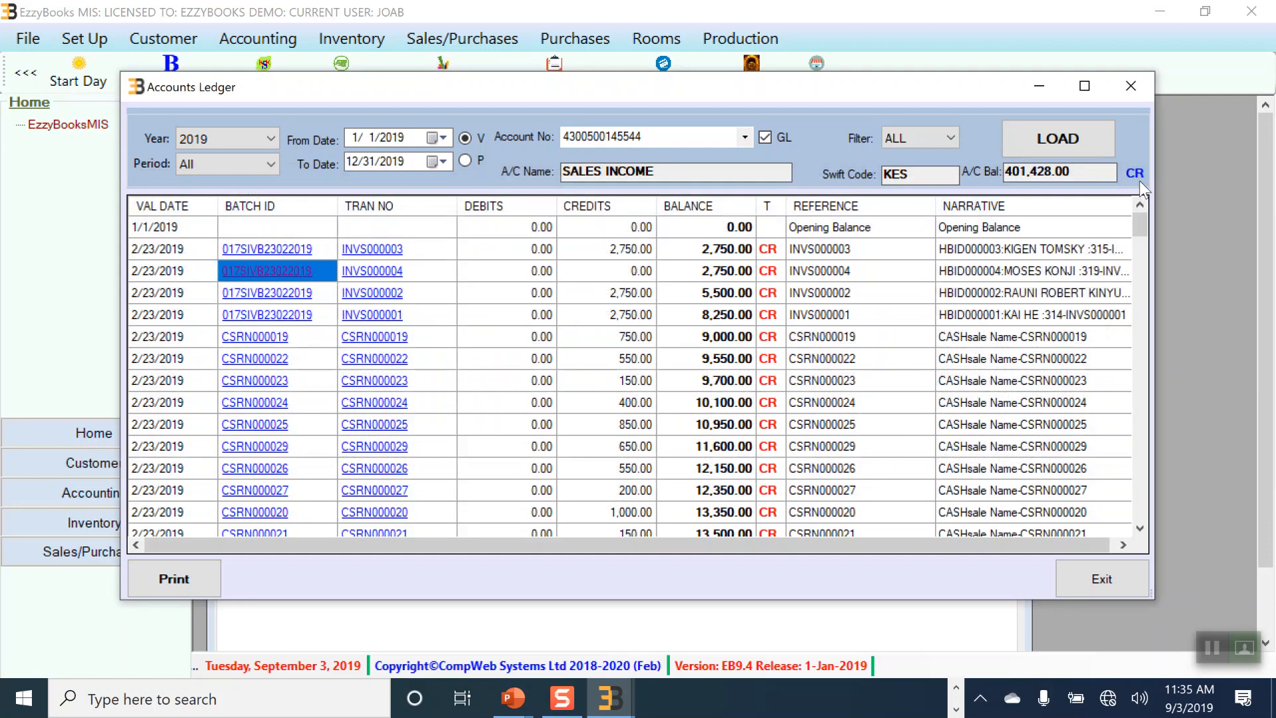
left_click(1131, 94)
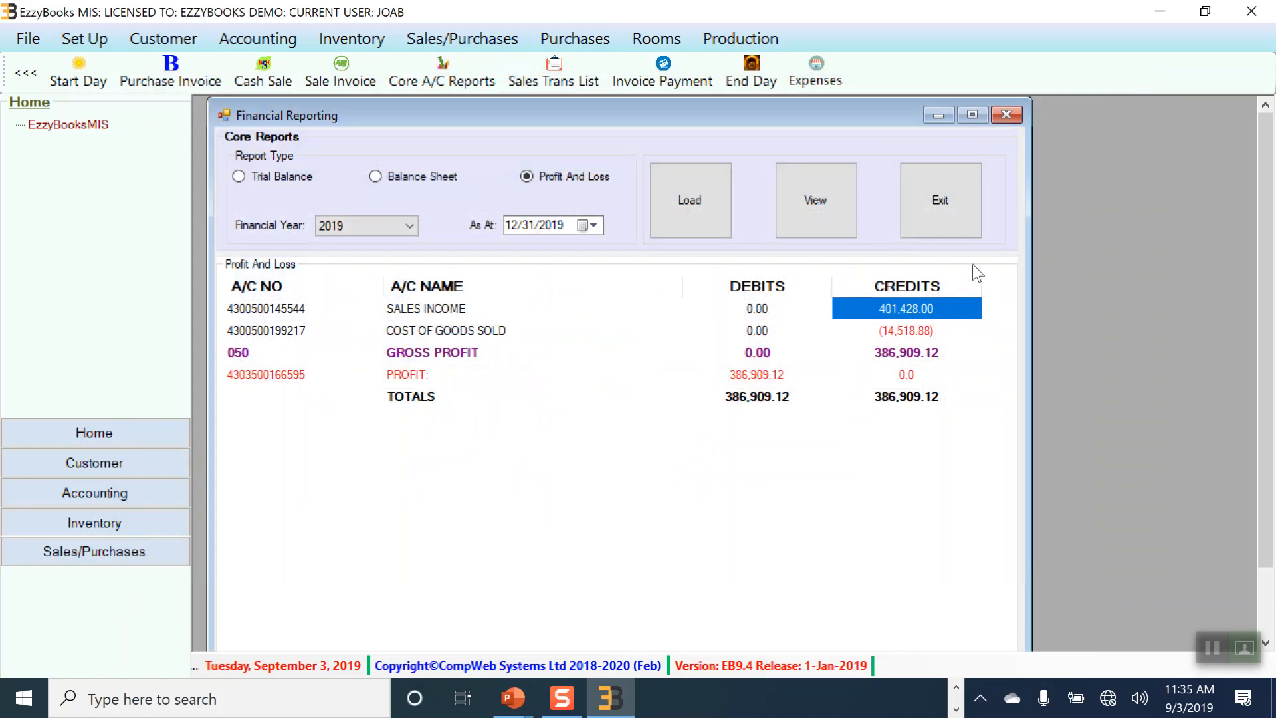
left_click(1006, 114)
Step: Open and close the Journals Entry form under Accounting > Transactions
left_click(282, 38)
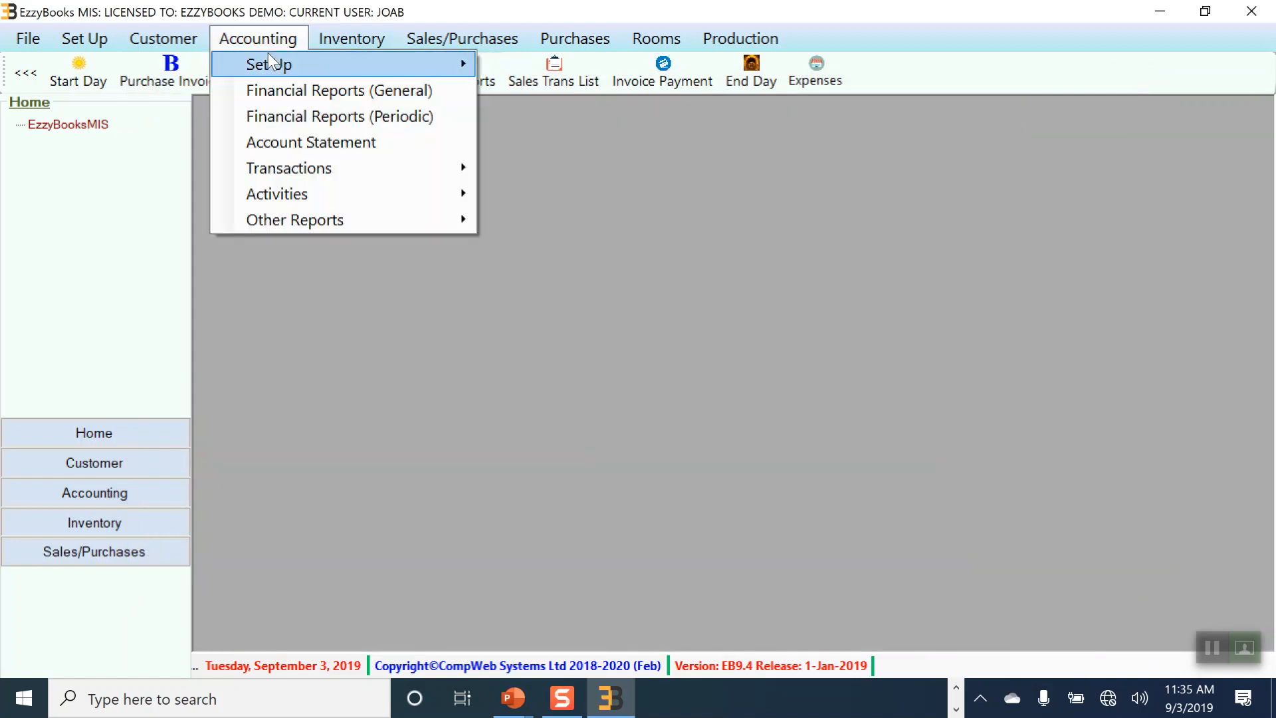
mouse_move(267, 174)
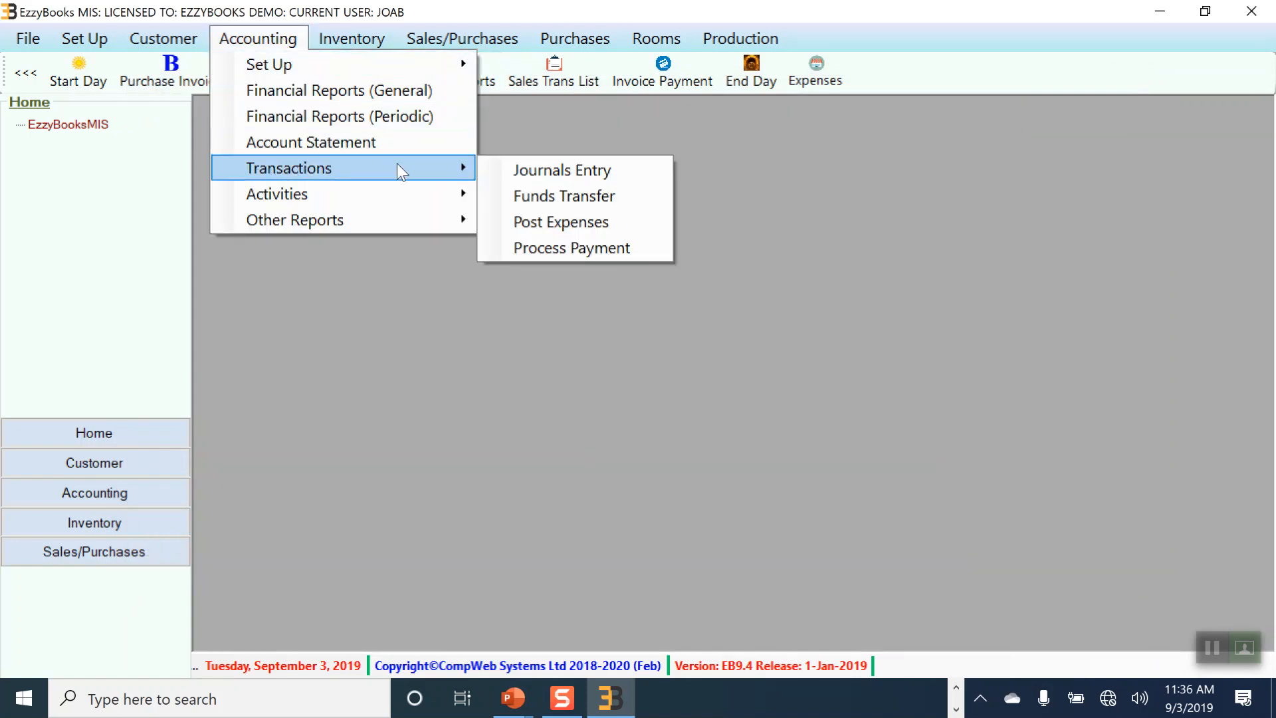
left_click(592, 170)
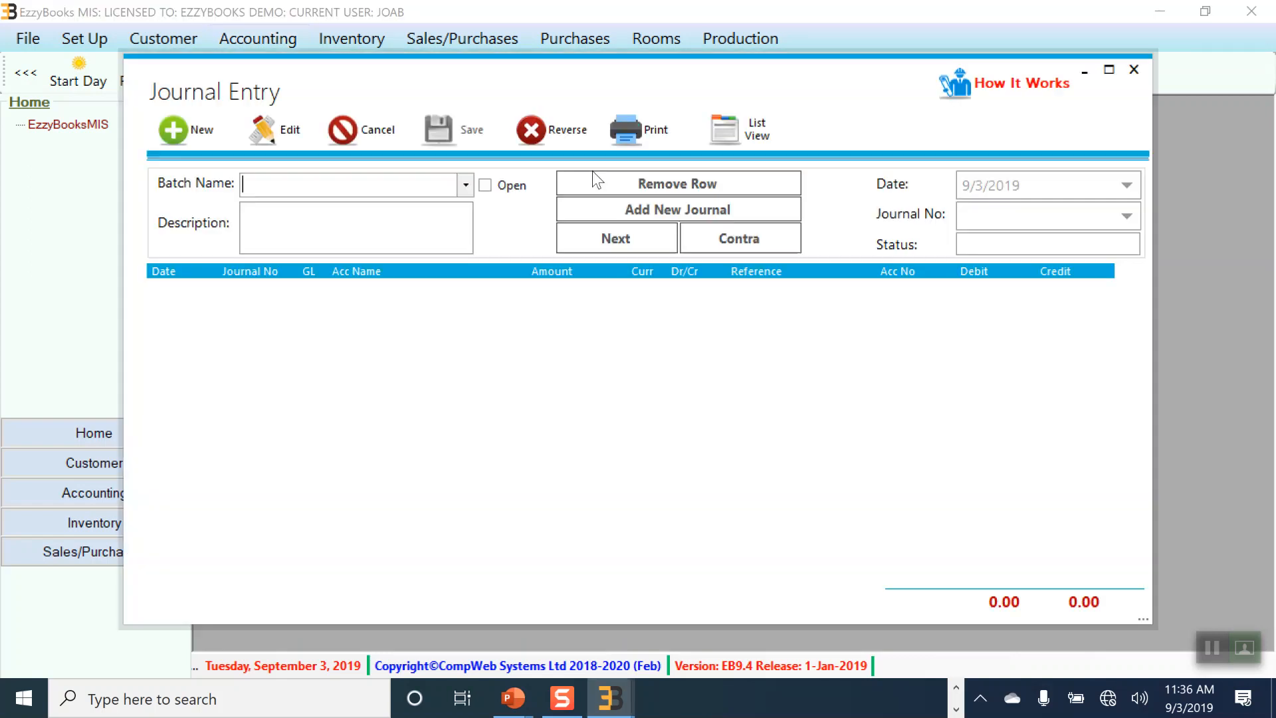
left_click(1134, 69)
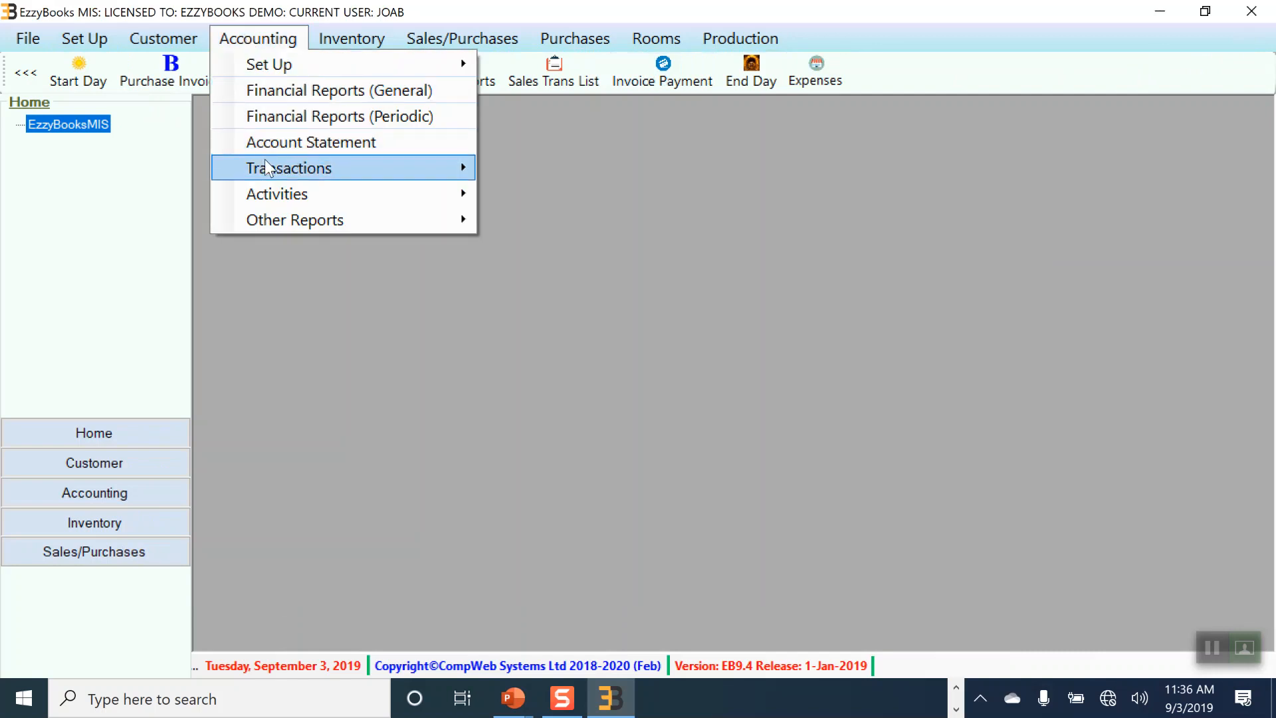
Step: Open and close the Funds Transfer form under Accounting > Transactions
mouse_move(393, 161)
left_click(561, 194)
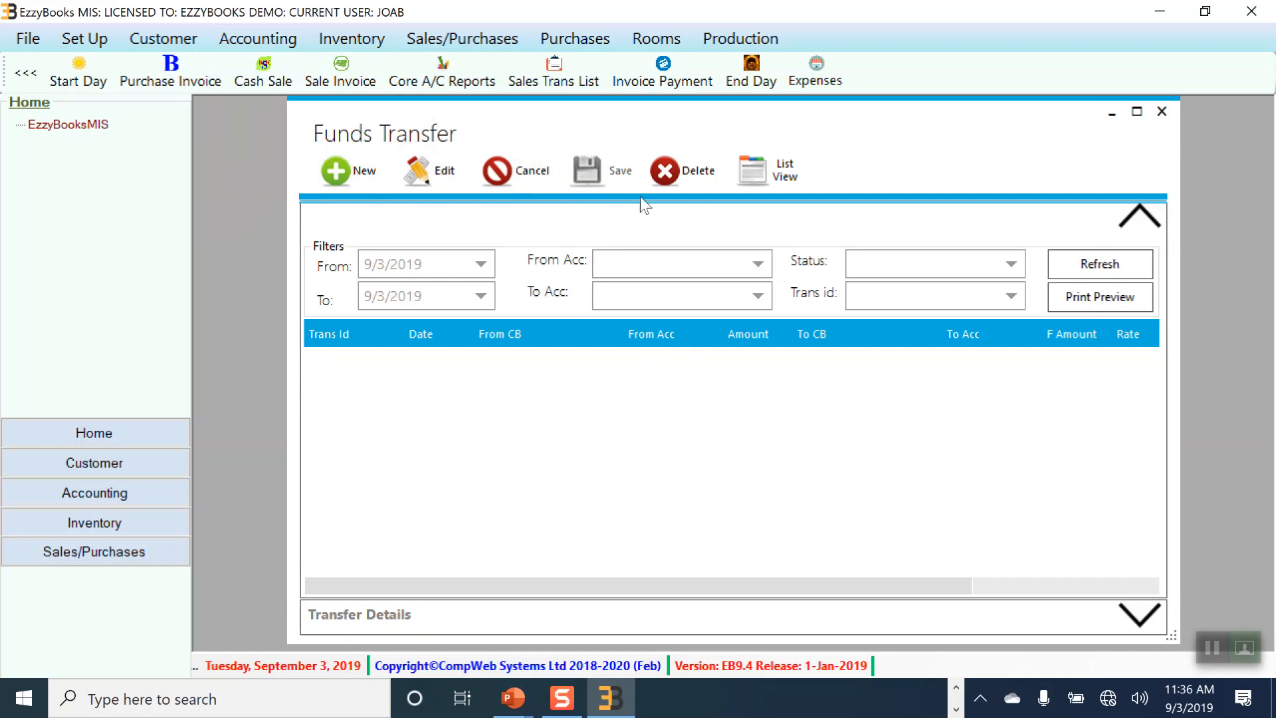
left_click(1162, 112)
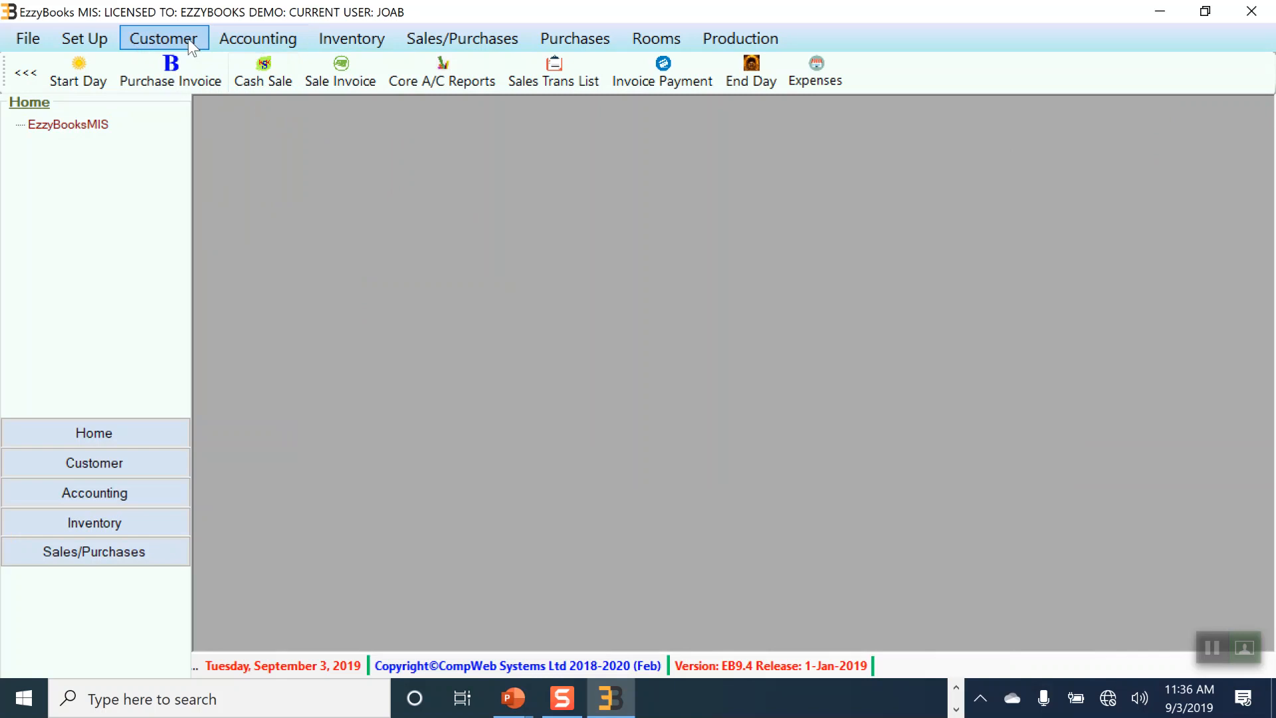
left_click(250, 40)
Step: Open Cash Books Reconciliation, collapse the left navigation panel, and close the form
mouse_move(295, 193)
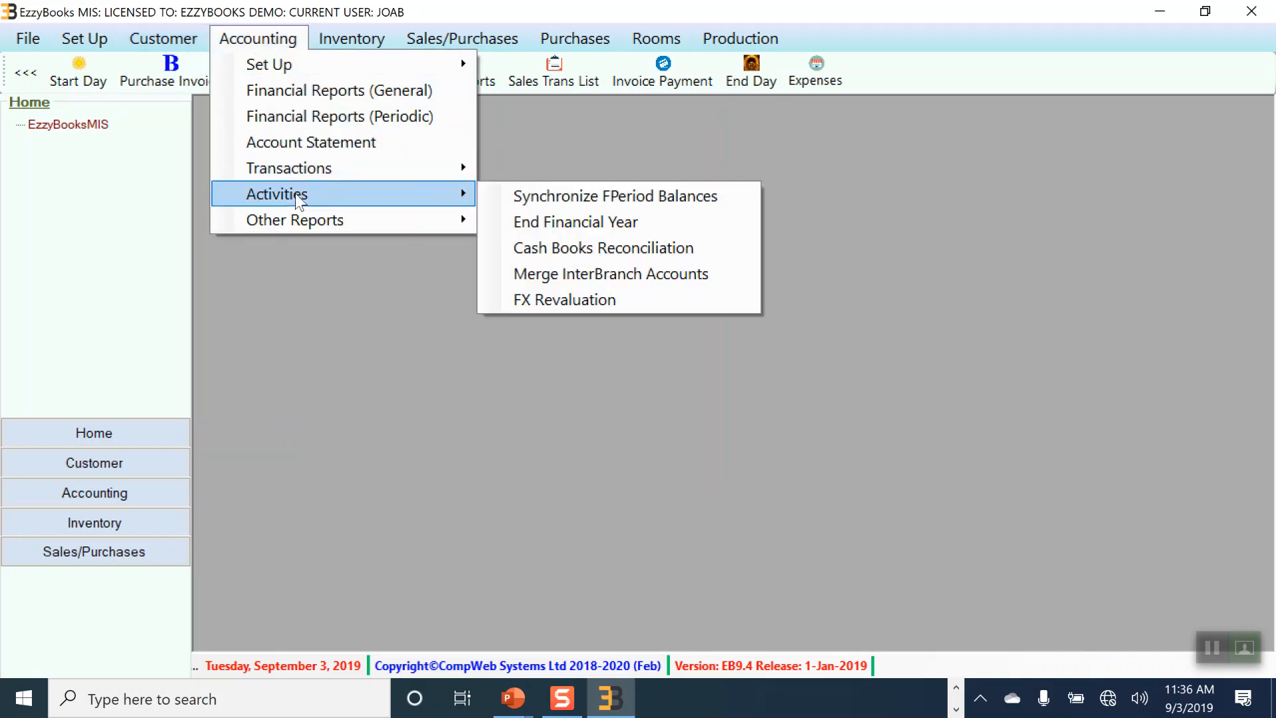
left_click(572, 245)
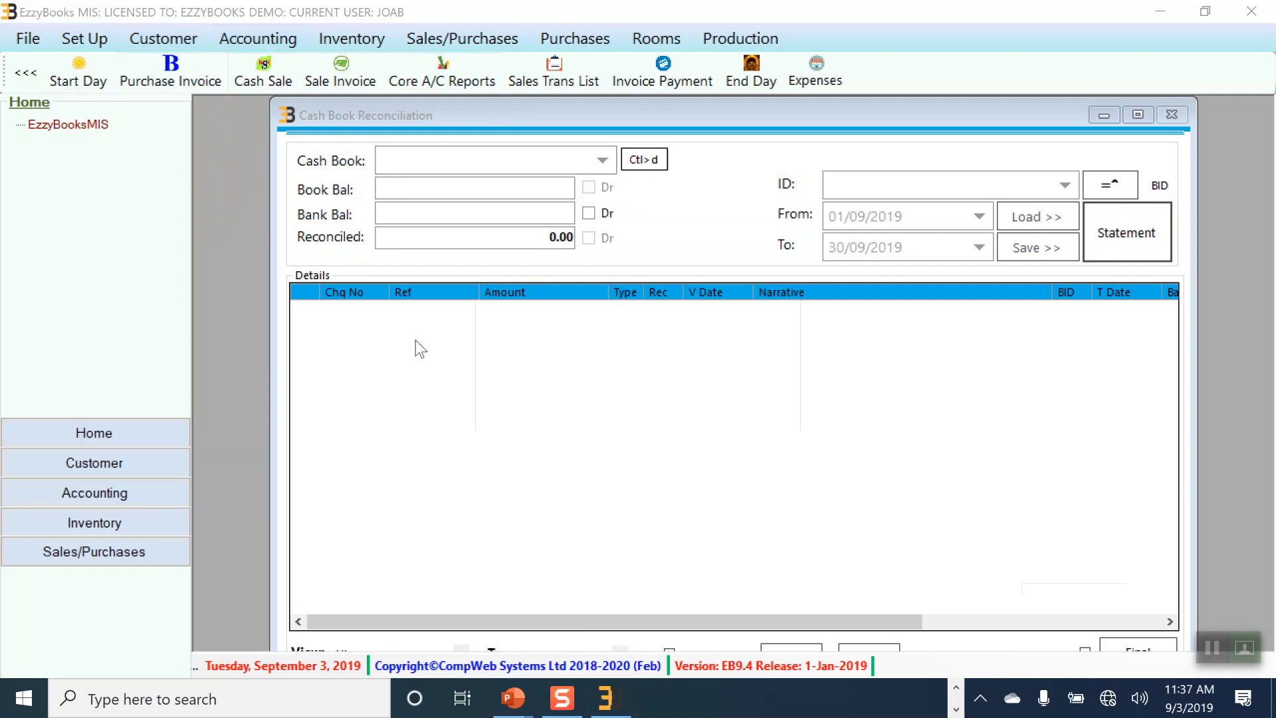
left_click_drag(1015, 116, 939, 119)
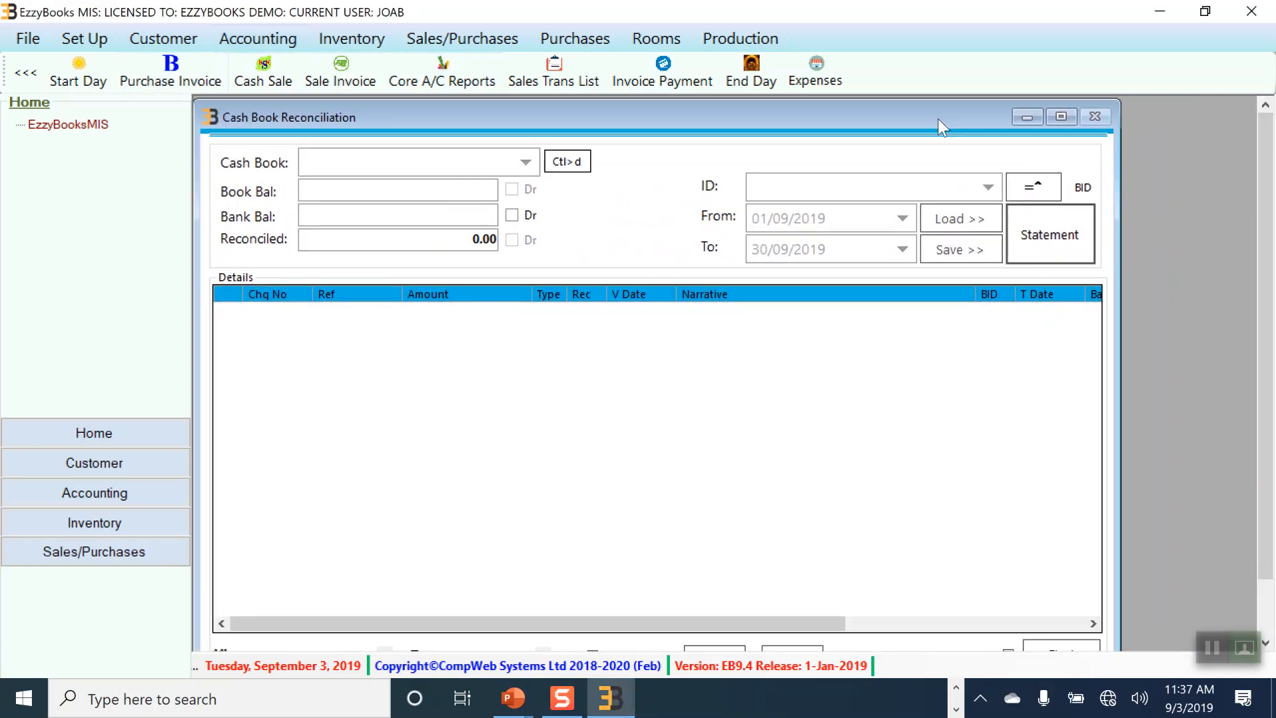
left_click(25, 73)
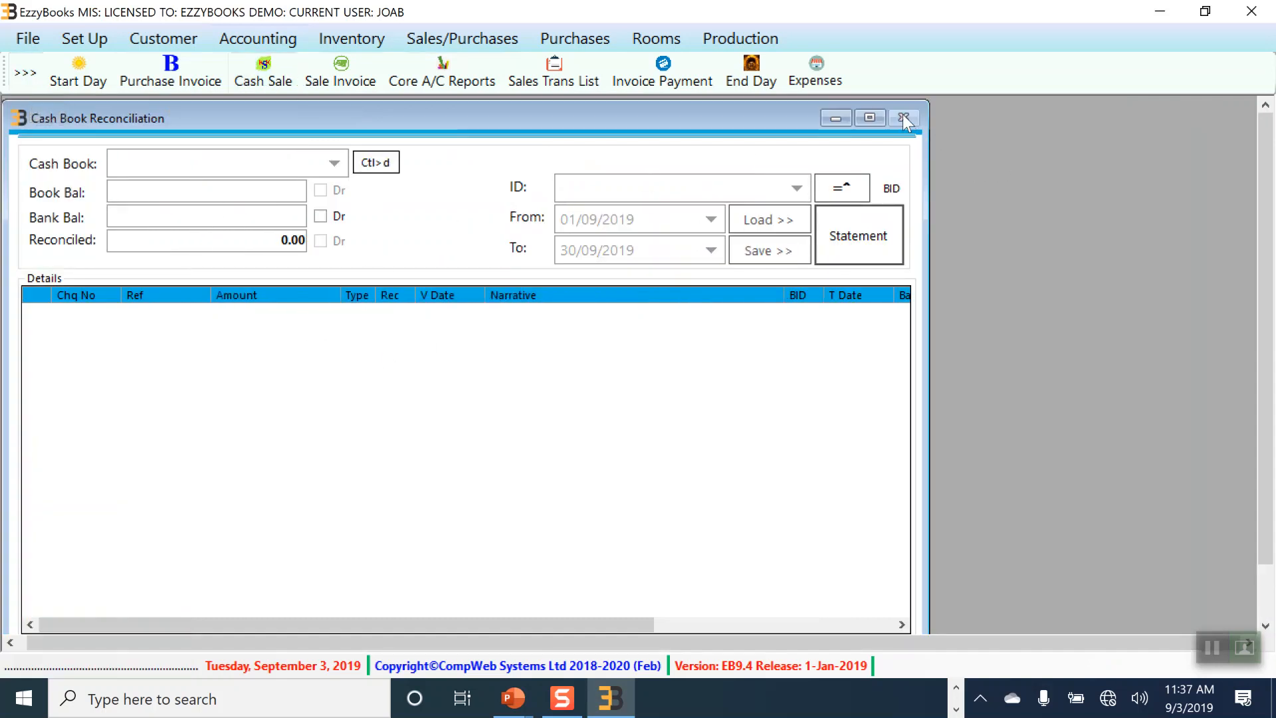
left_click_drag(667, 115, 768, 97)
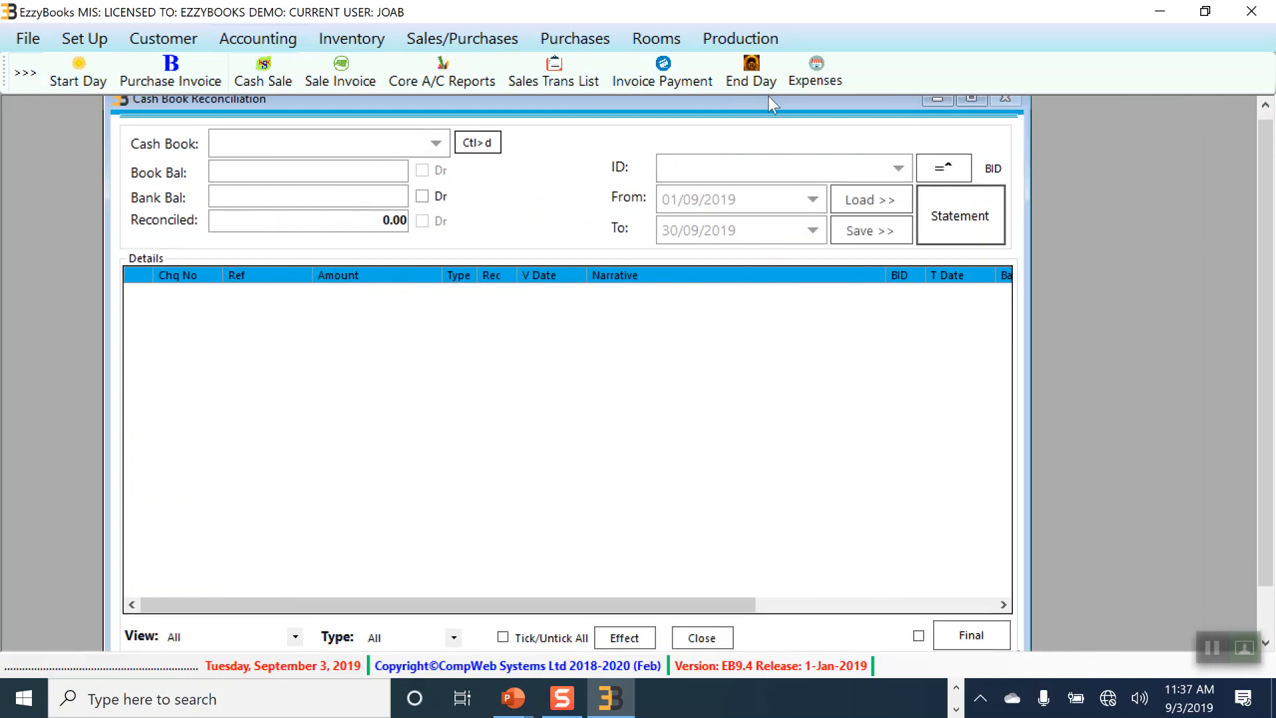
left_click(713, 640)
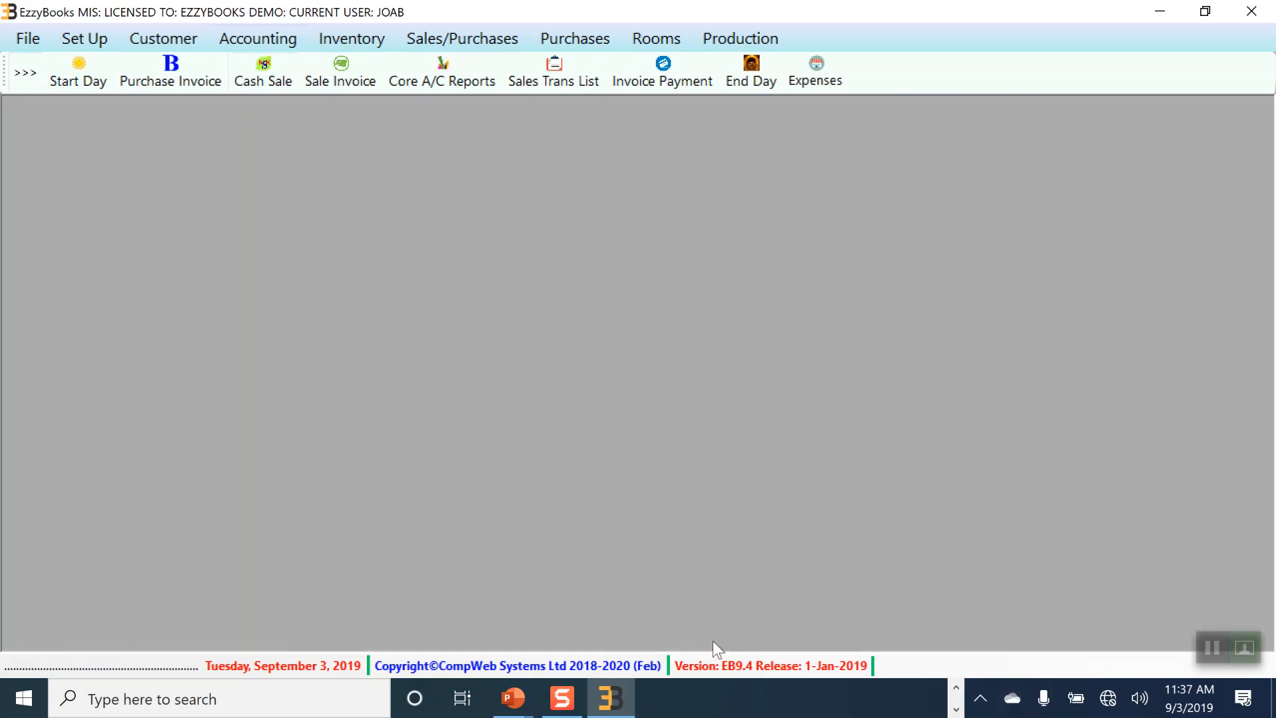
Step: Browse the Accounting functions list and dismiss it without choosing anything
left_click(258, 38)
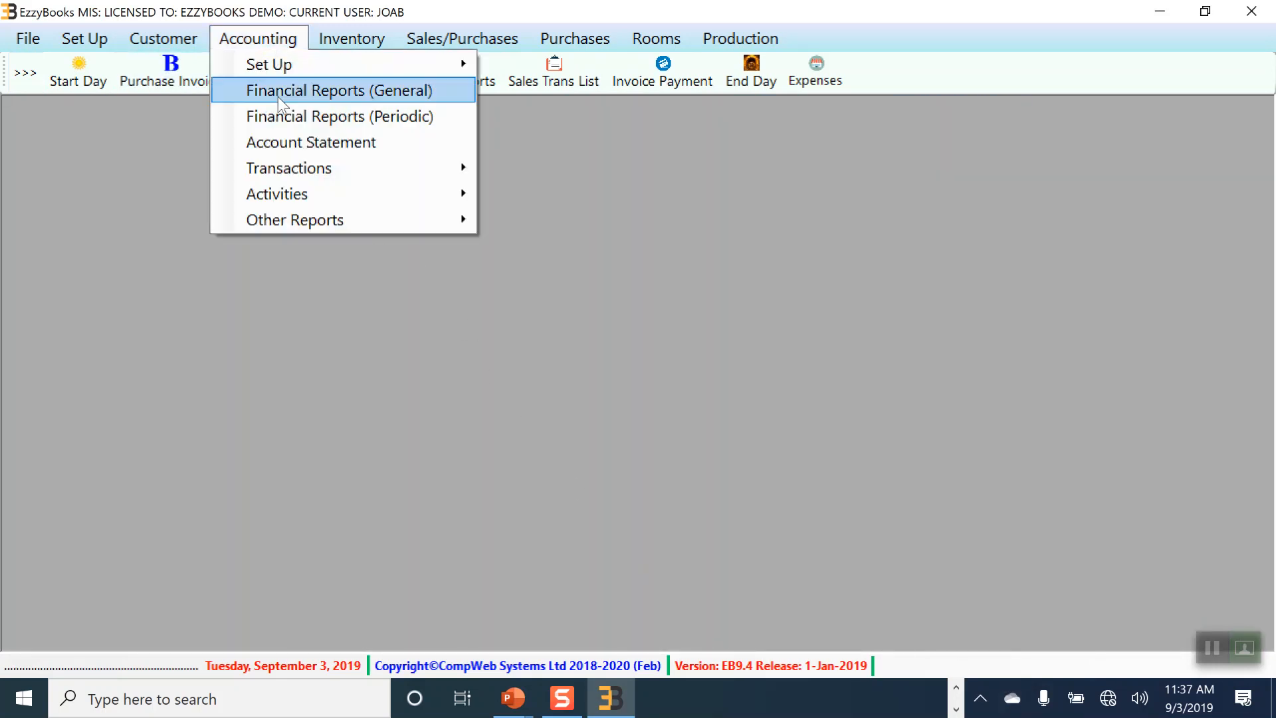
mouse_move(305, 222)
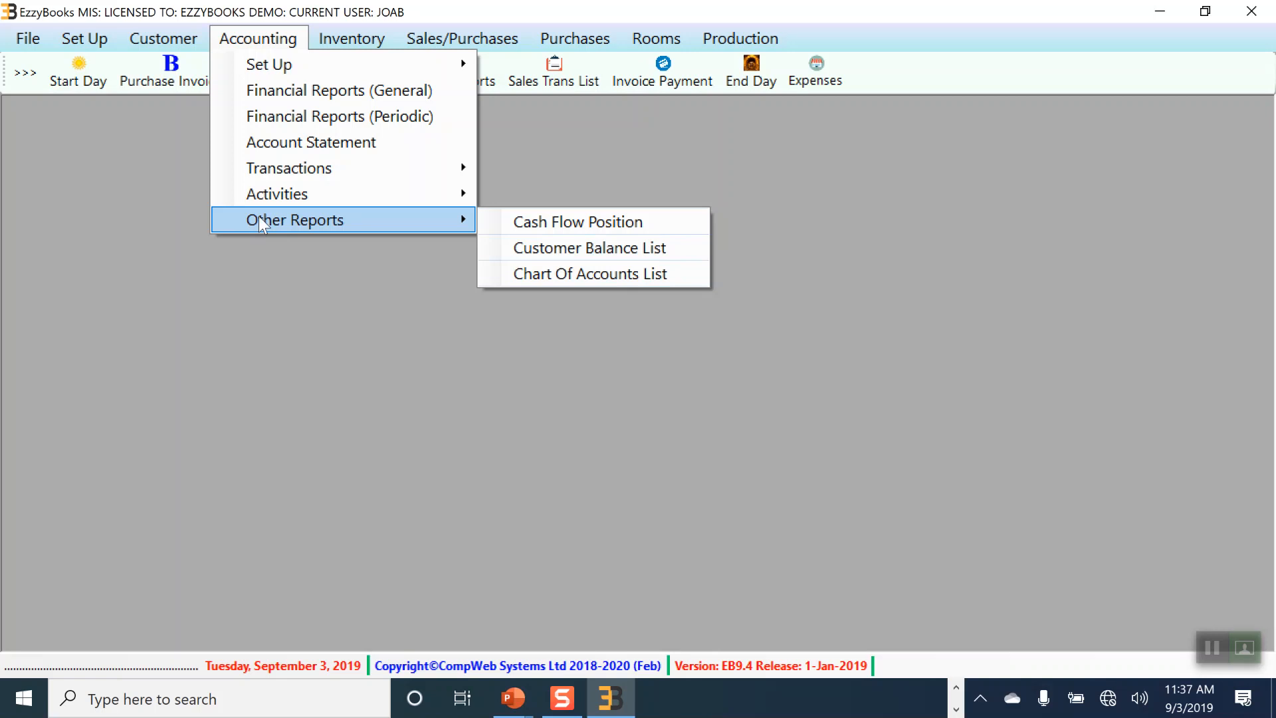
mouse_move(294, 194)
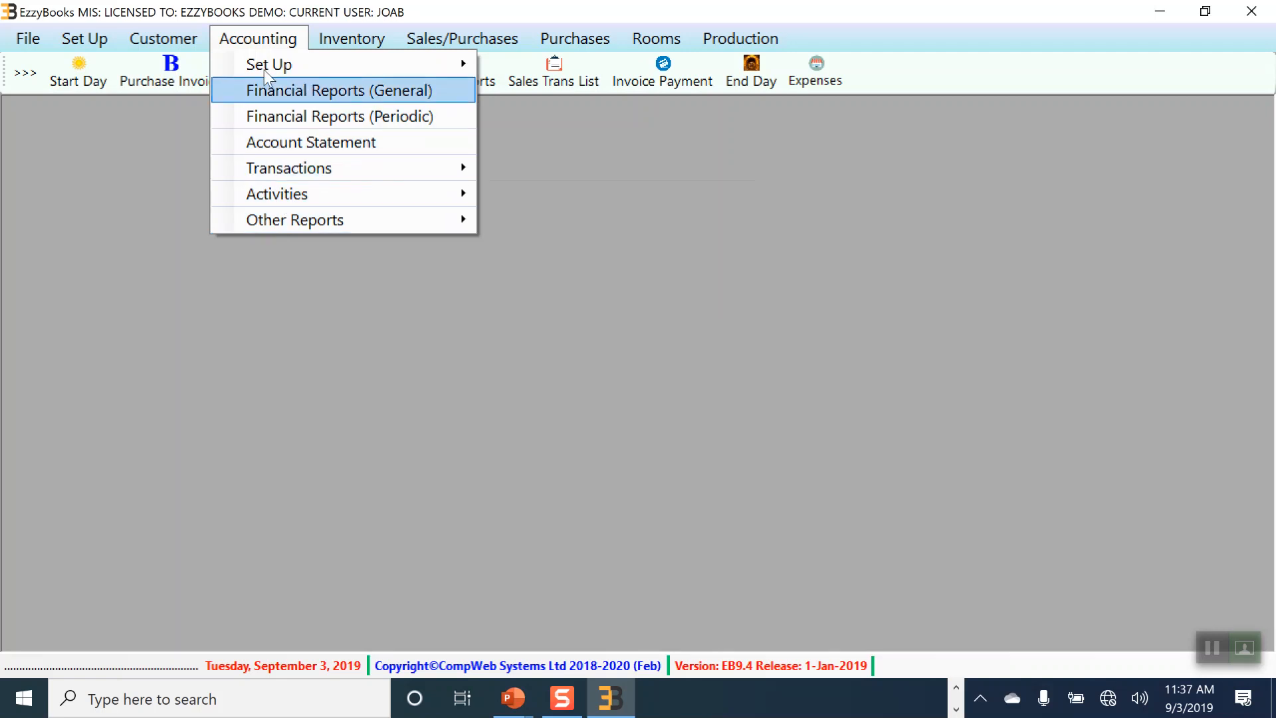
left_click(626, 168)
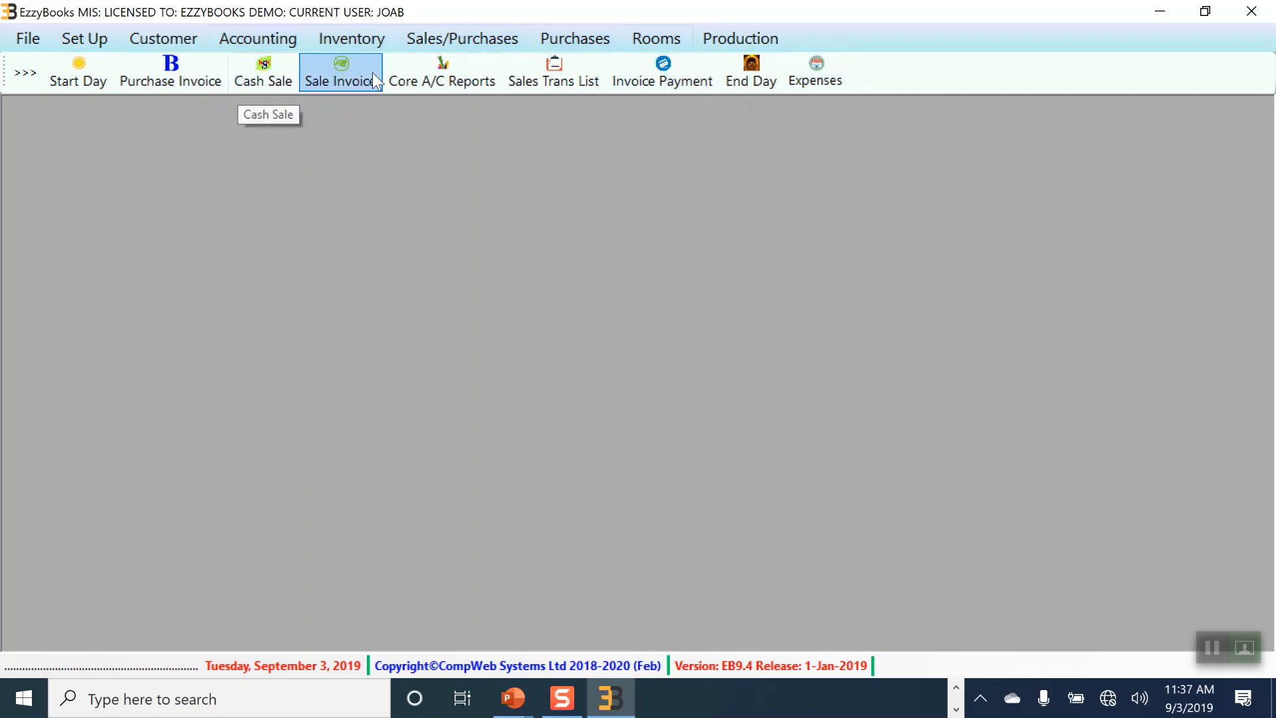
left_click(828, 77)
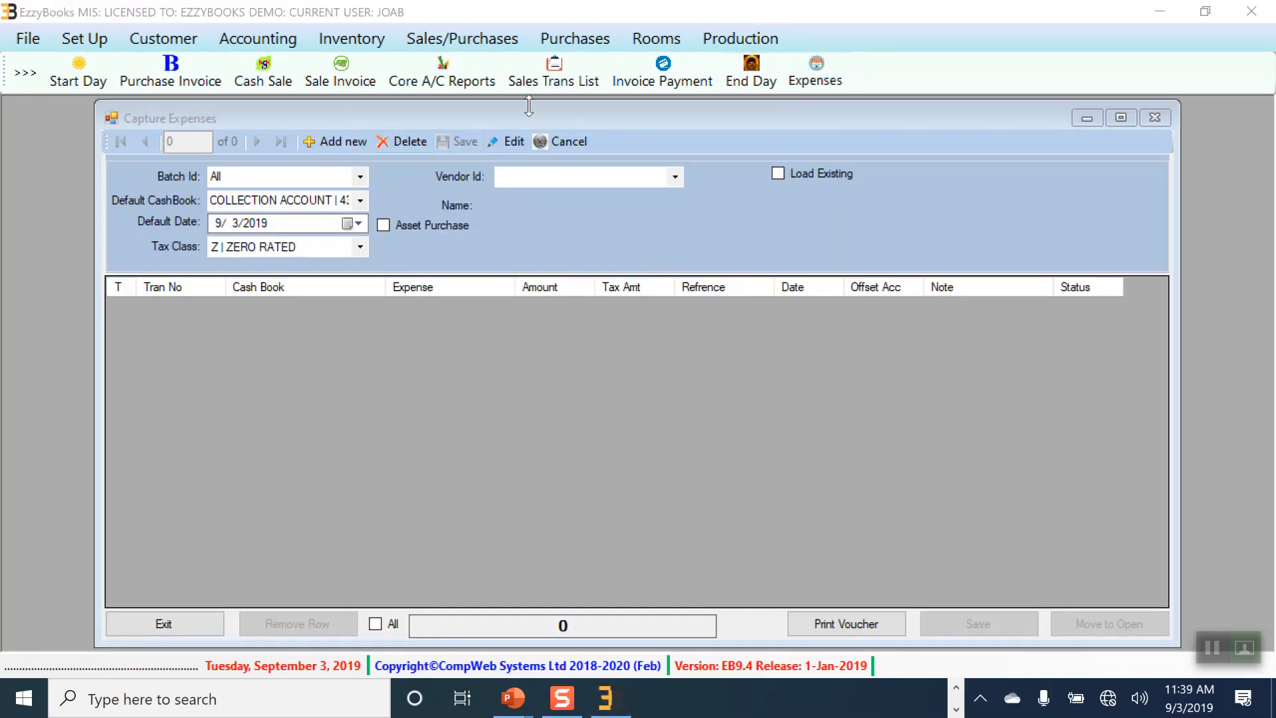
left_click(330, 141)
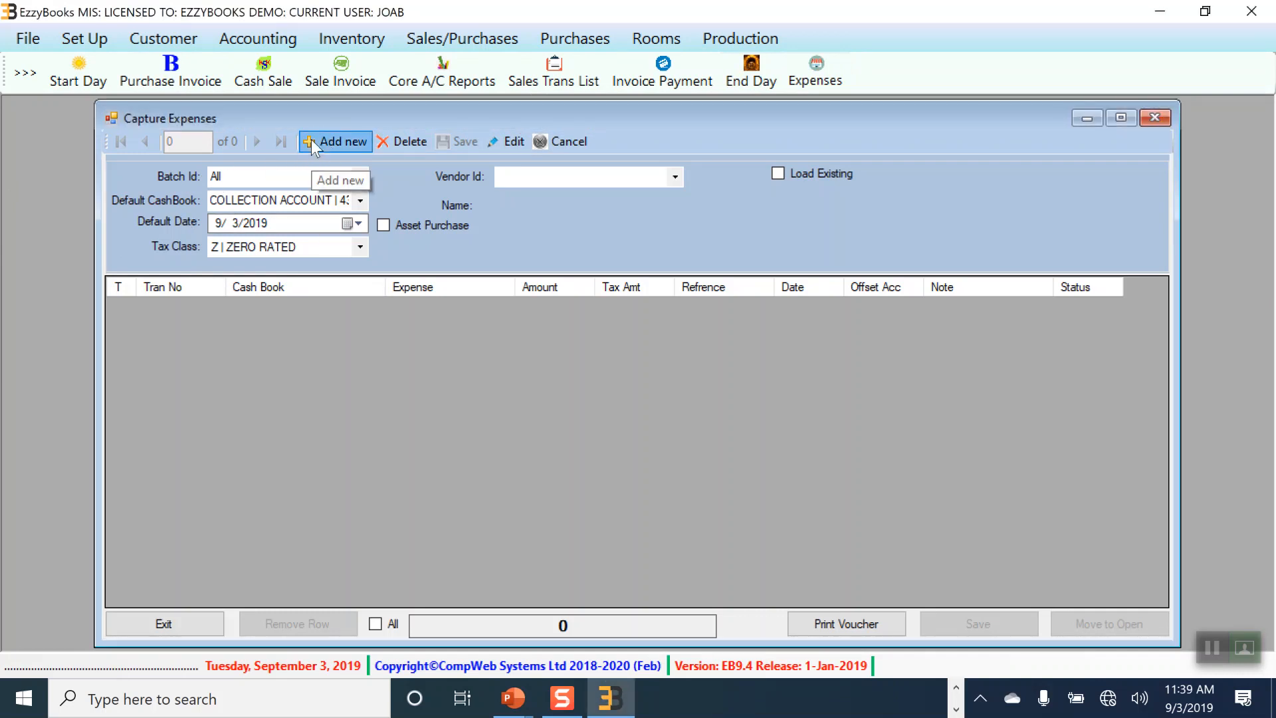
left_click(311, 141)
left_click(412, 306)
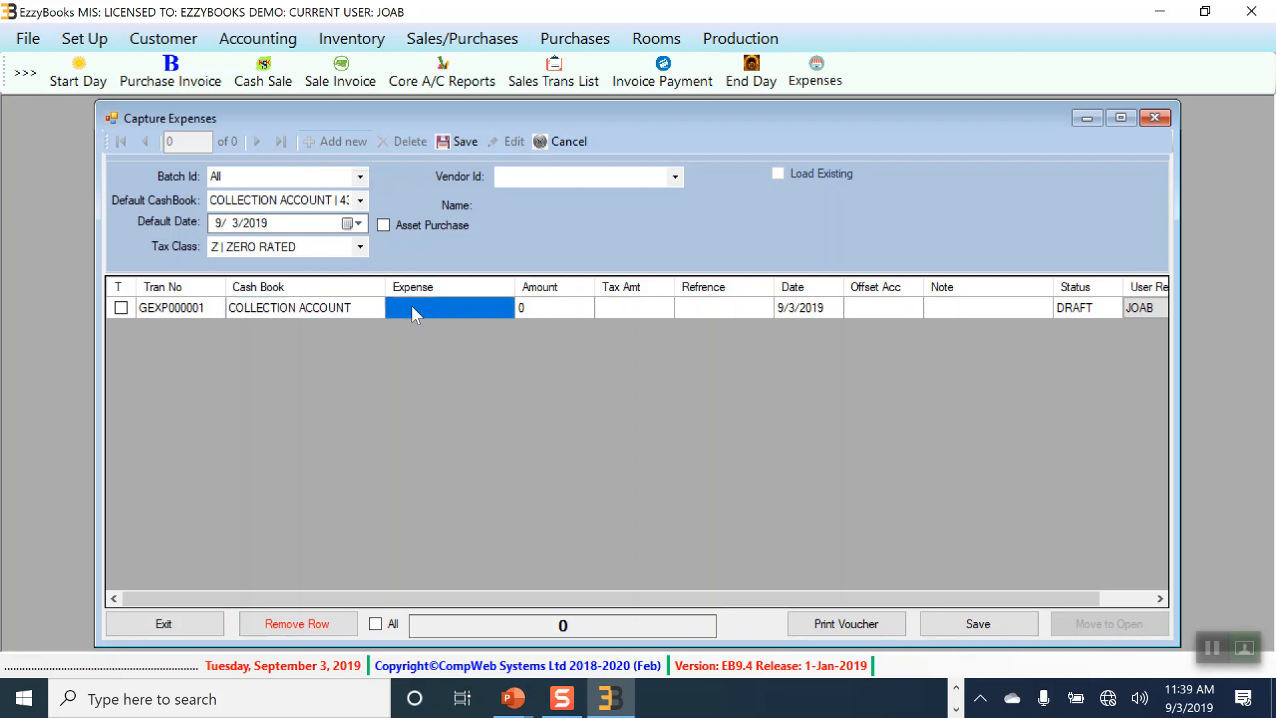
left_click(412, 306)
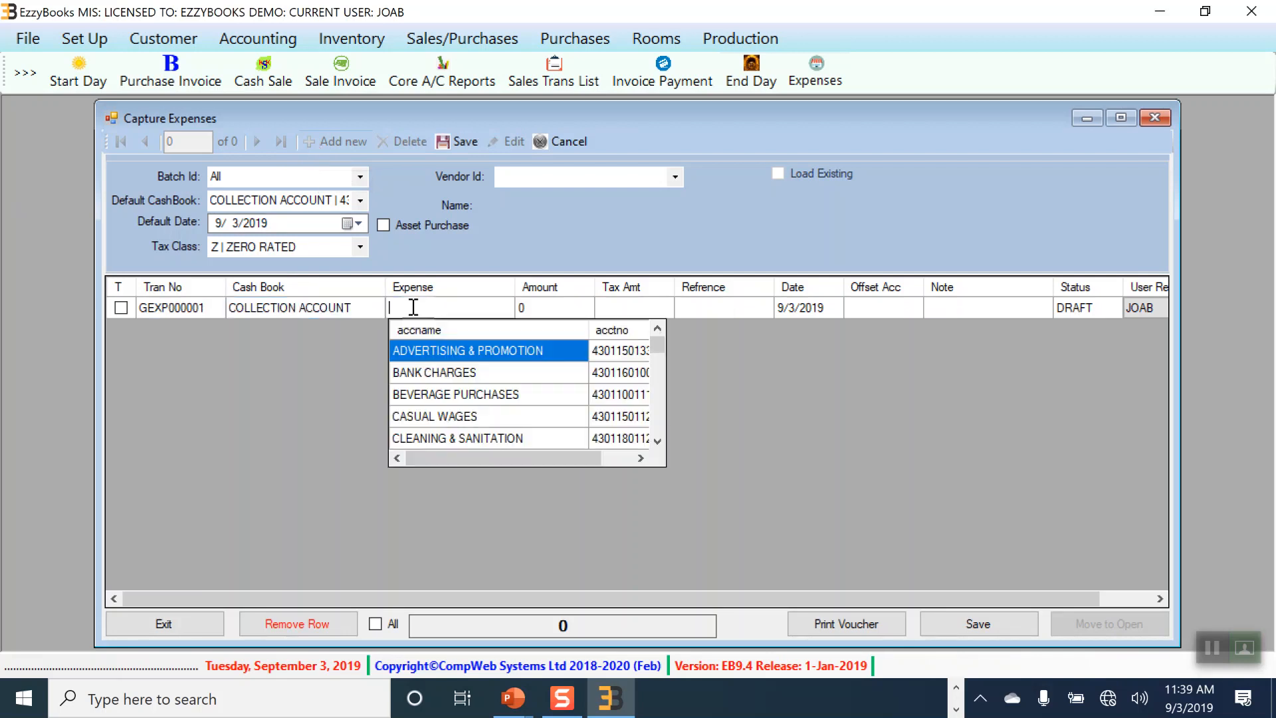
left_click(459, 396)
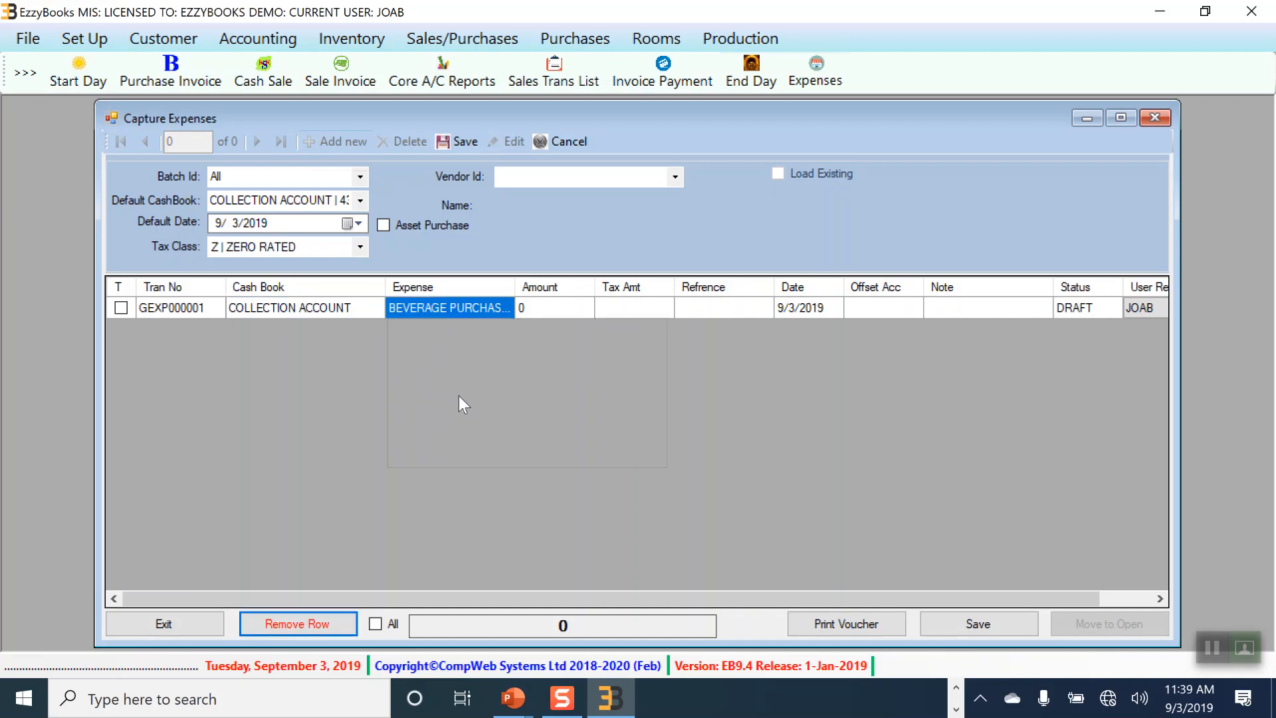
left_click(569, 311)
left_click(569, 307)
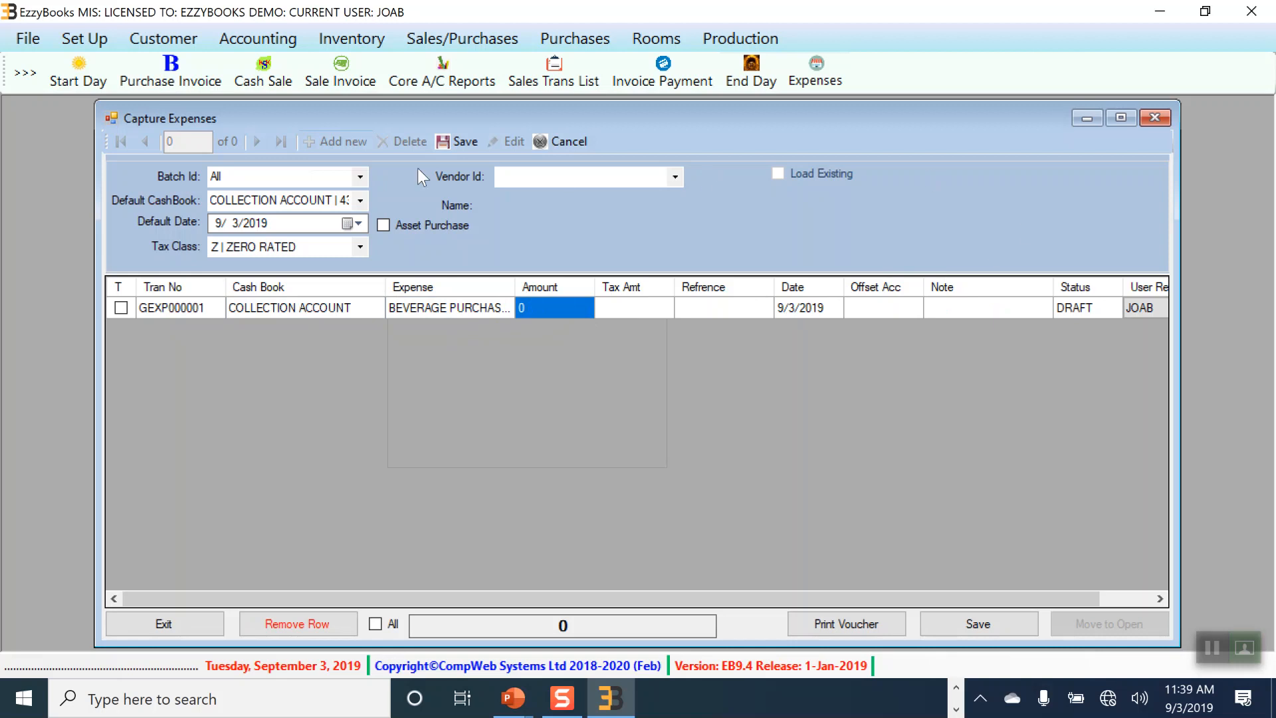
left_click(1154, 117)
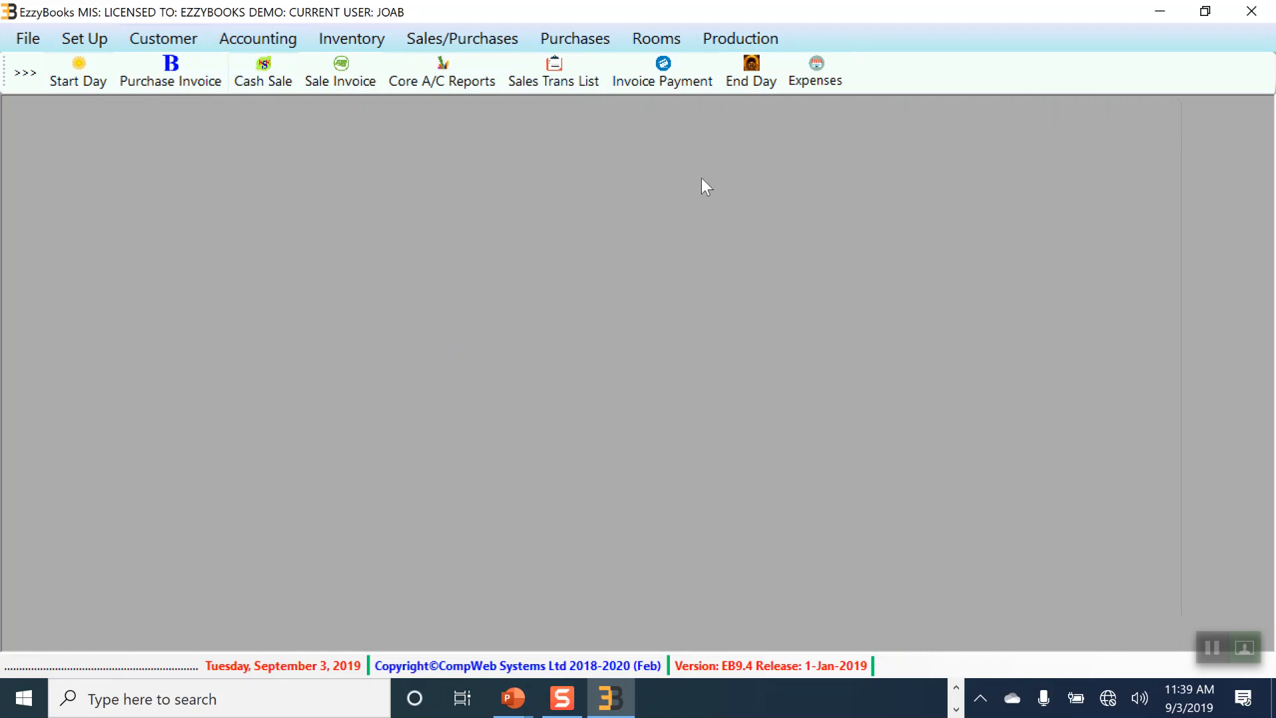
left_click(1244, 647)
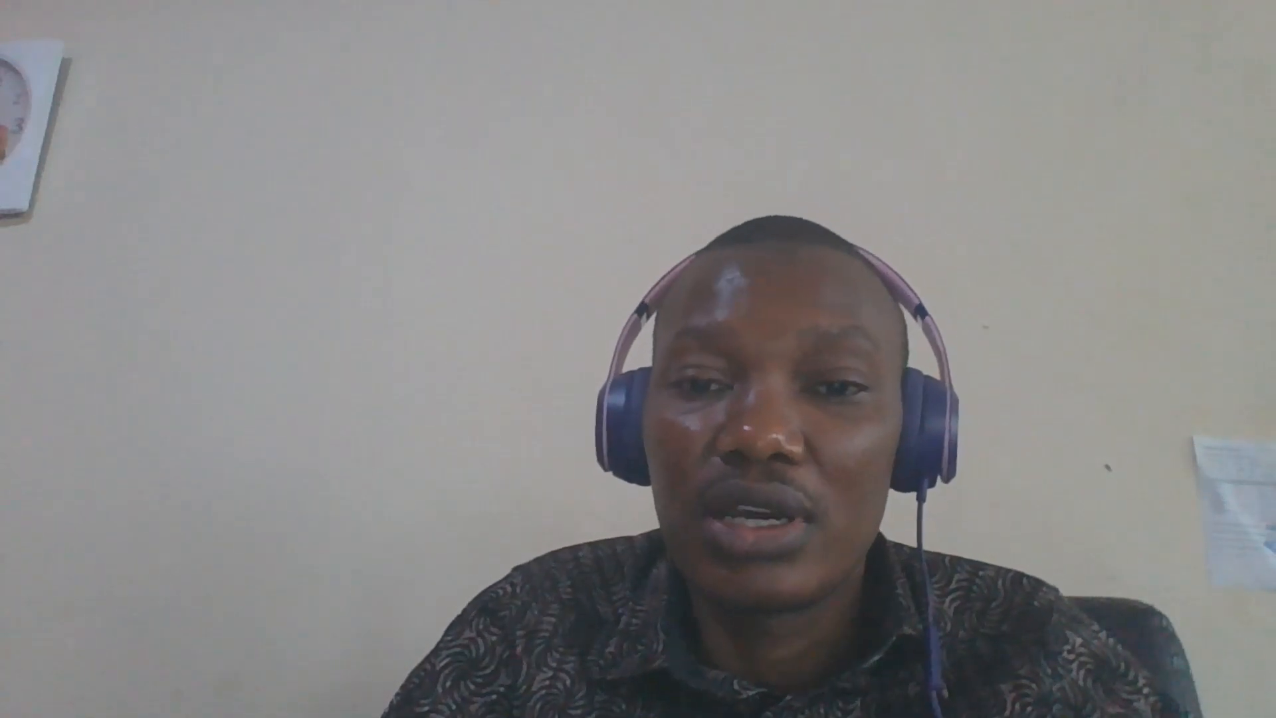